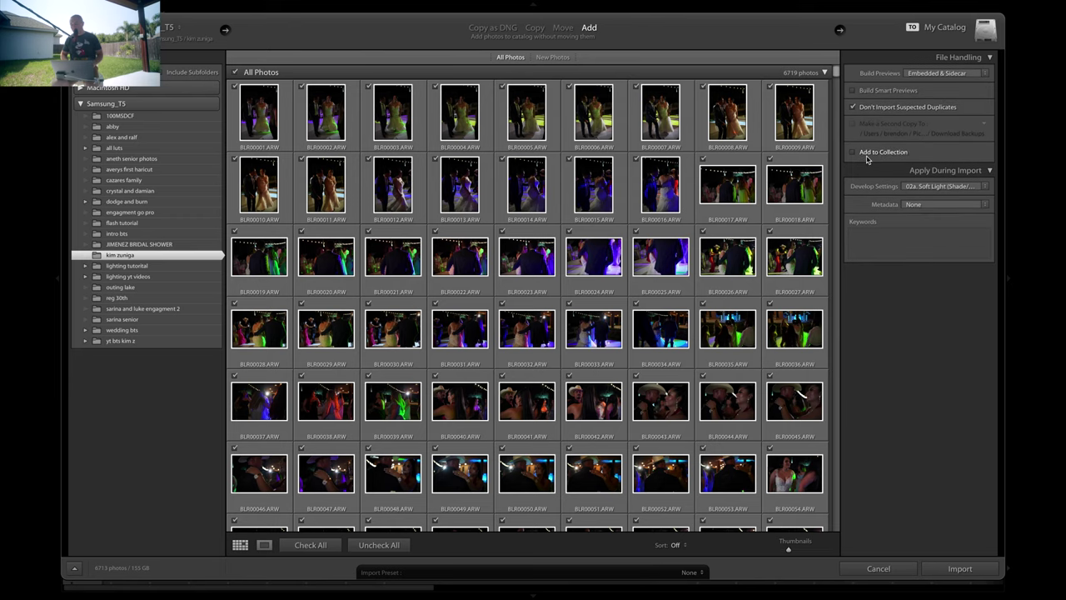
- Review the develop preset groups available for applying during import, including the VFLO packs
left_click(916, 189)
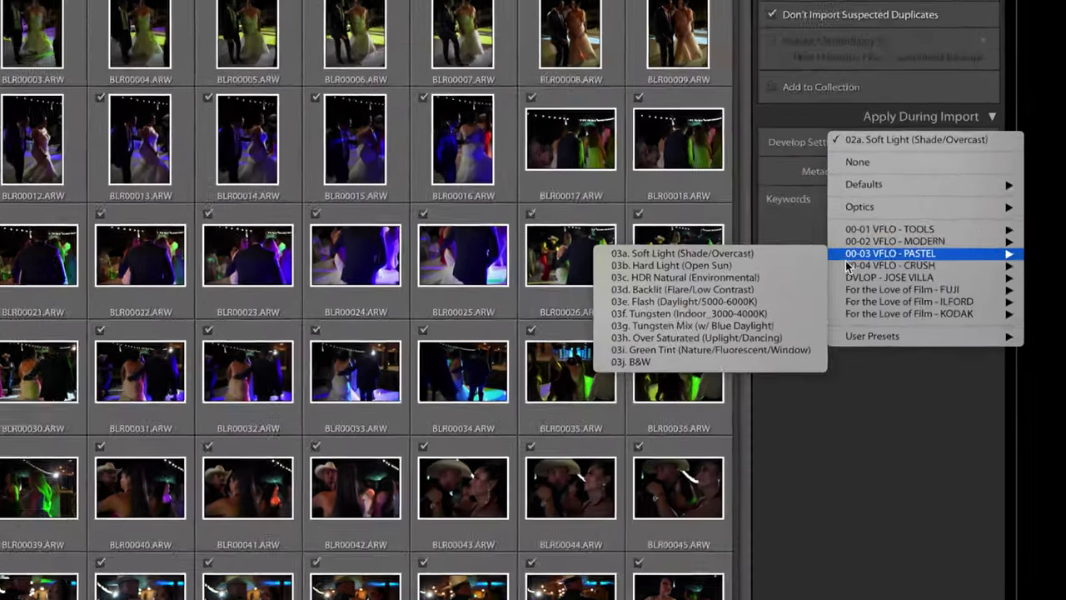
mouse_move(898, 280)
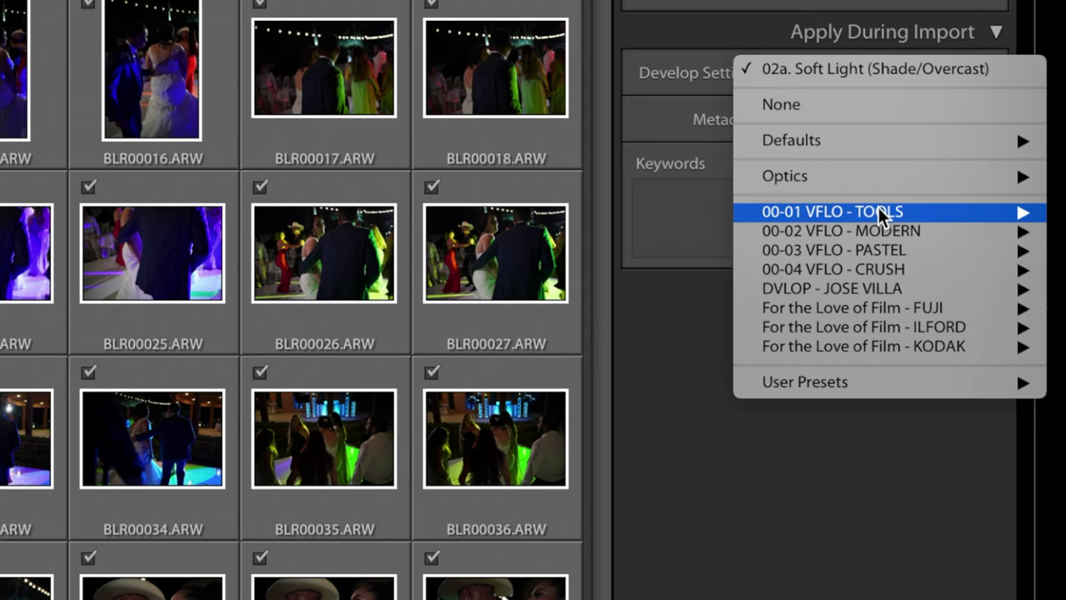
mouse_move(879, 232)
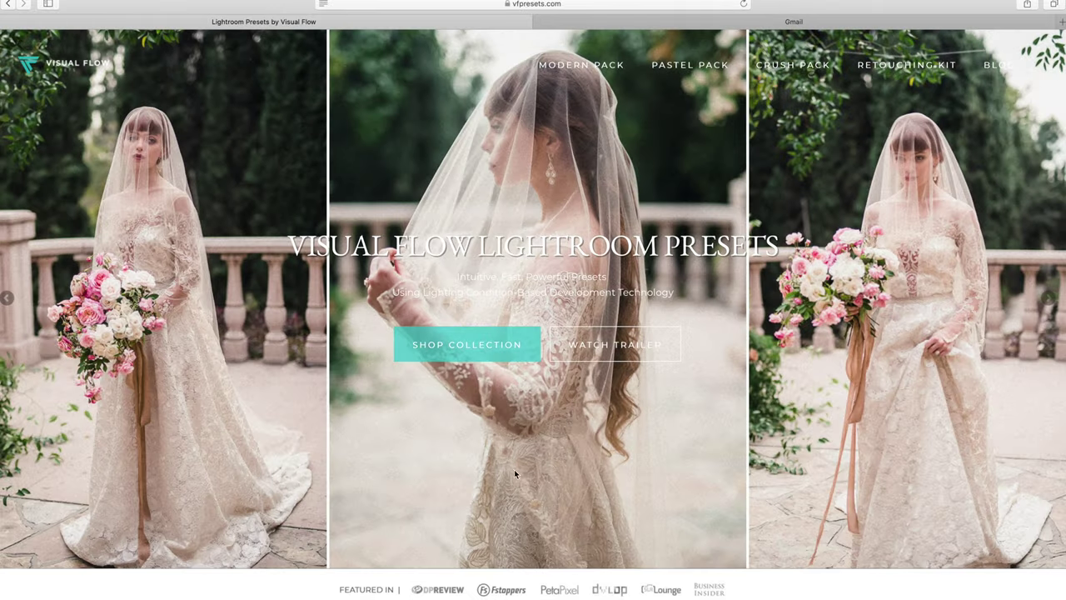
- Look through the Visual Flow presets website, including its lighting-condition presets and the Lightroom Retouching Toolkit
scroll(583, 487, "down", 2)
scroll(583, 491, "down", 10)
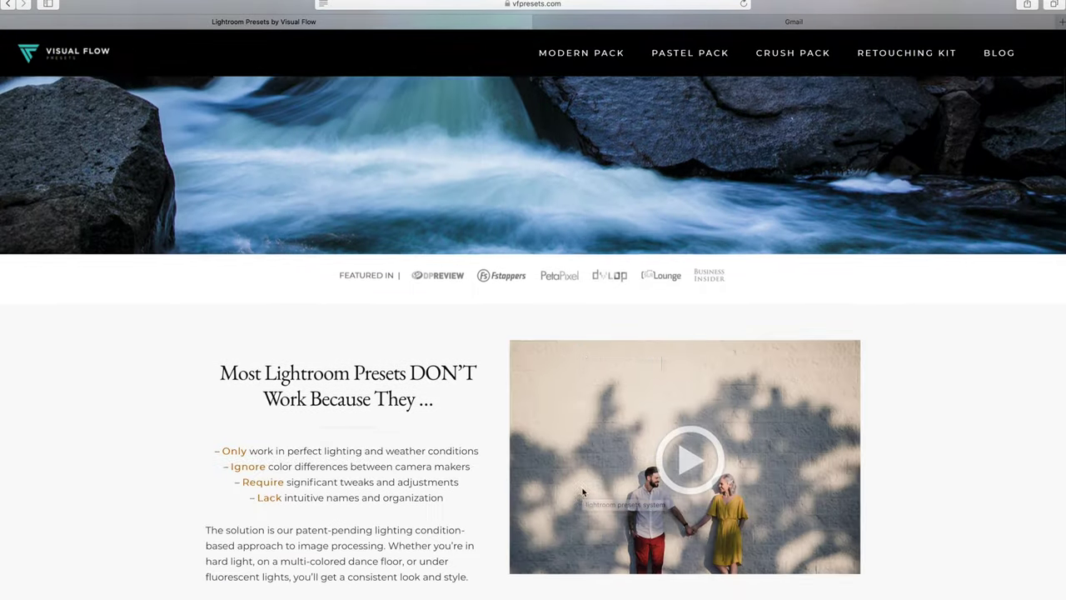
scroll(584, 492, "down", 12)
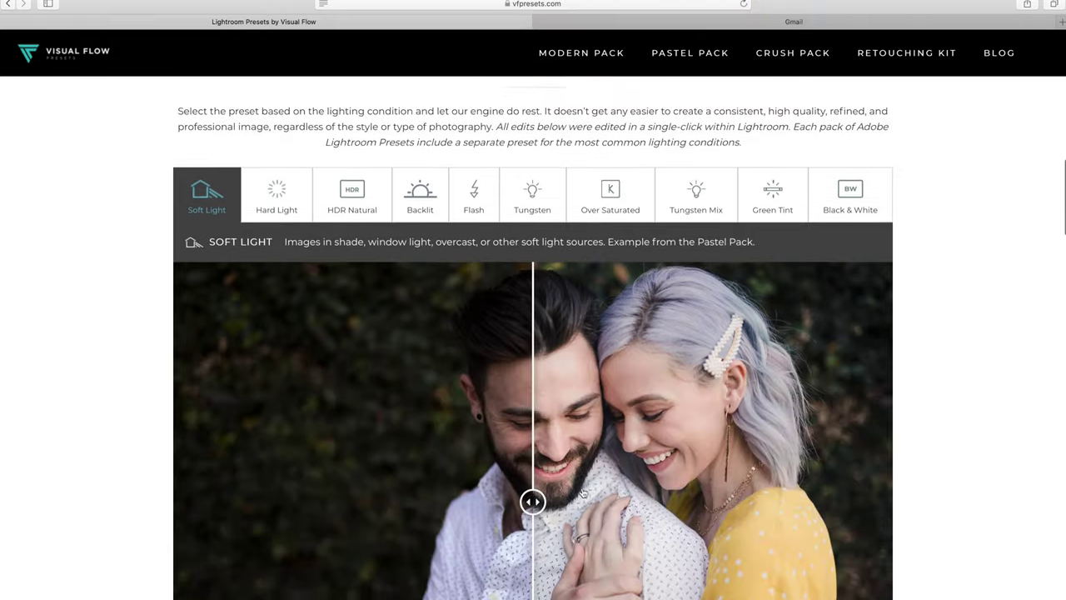
scroll(583, 492, "down", 10)
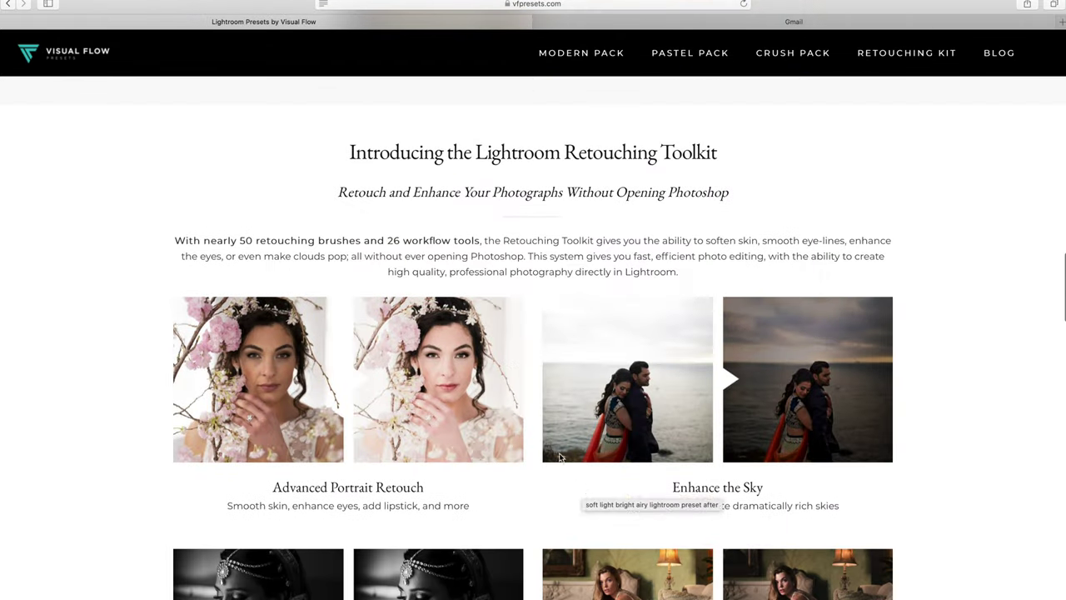
scroll(507, 375, "down", 3)
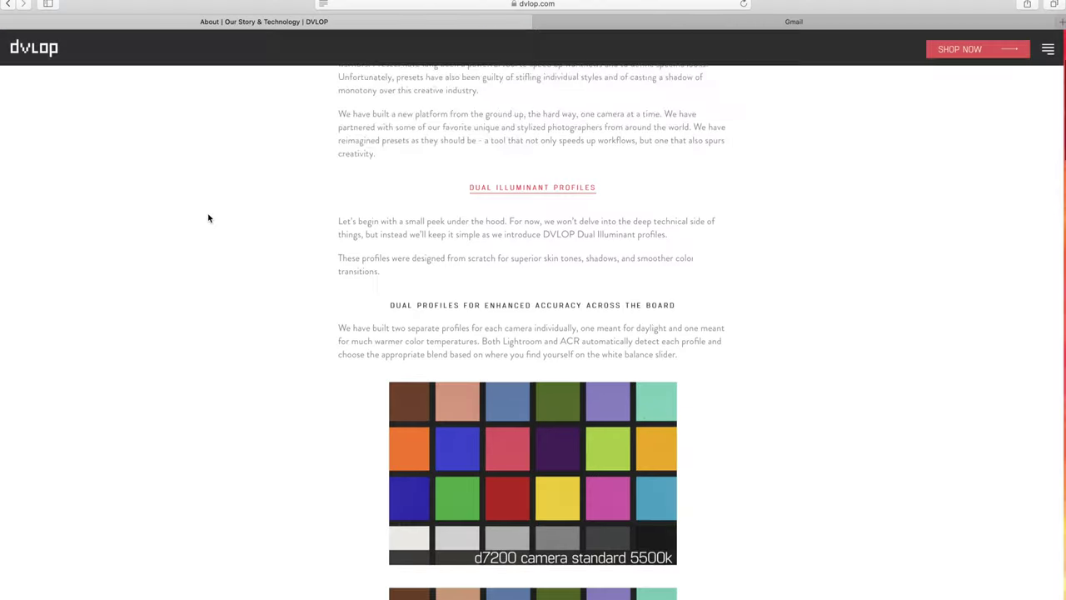
- Read DVLOP's About page on dual illuminant profiles, cross-camera color accuracy and intelligent presets
scroll(208, 218, "down", 5)
scroll(208, 219, "down", 10)
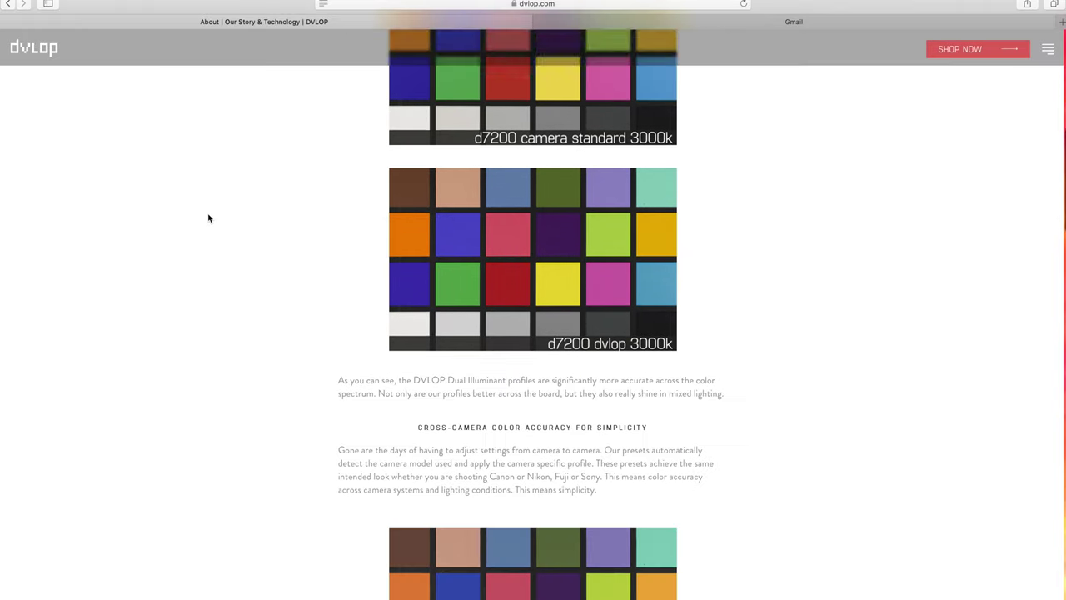
scroll(208, 218, "down", 5)
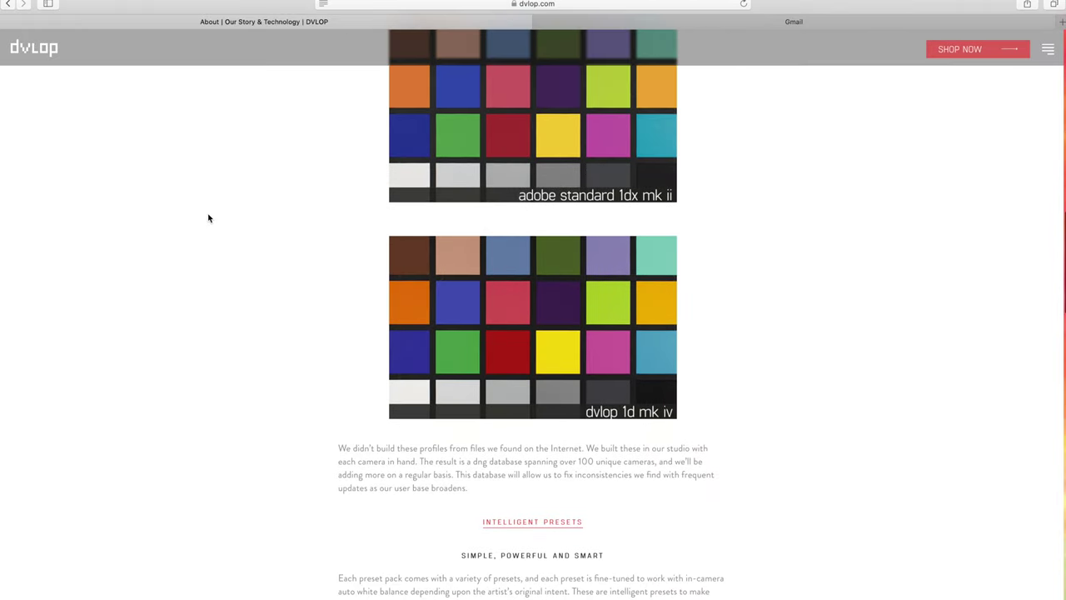
scroll(208, 218, "down", 1)
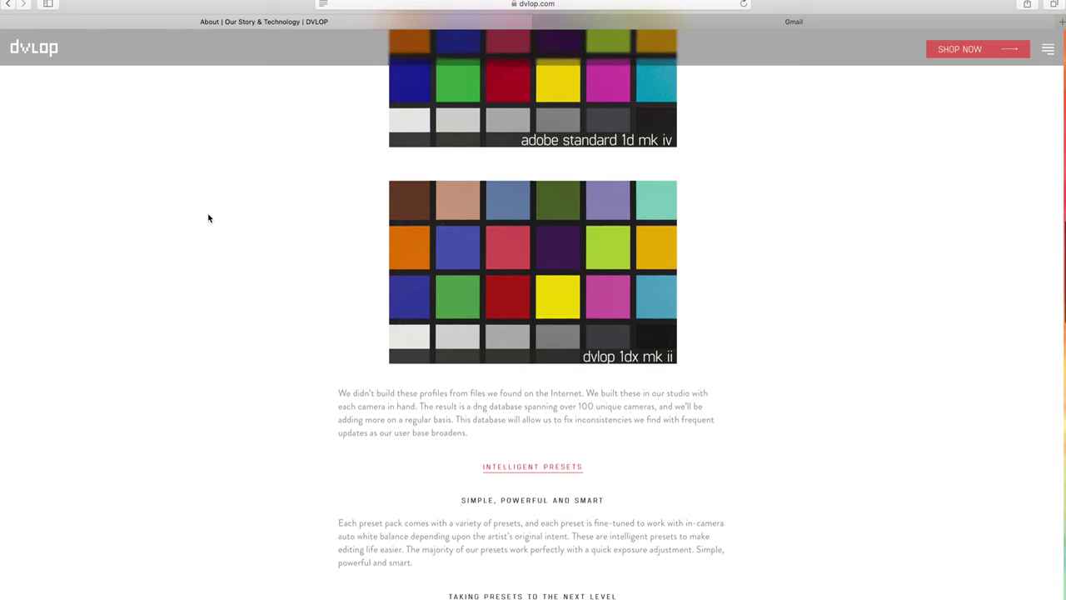
scroll(208, 218, "down", 5)
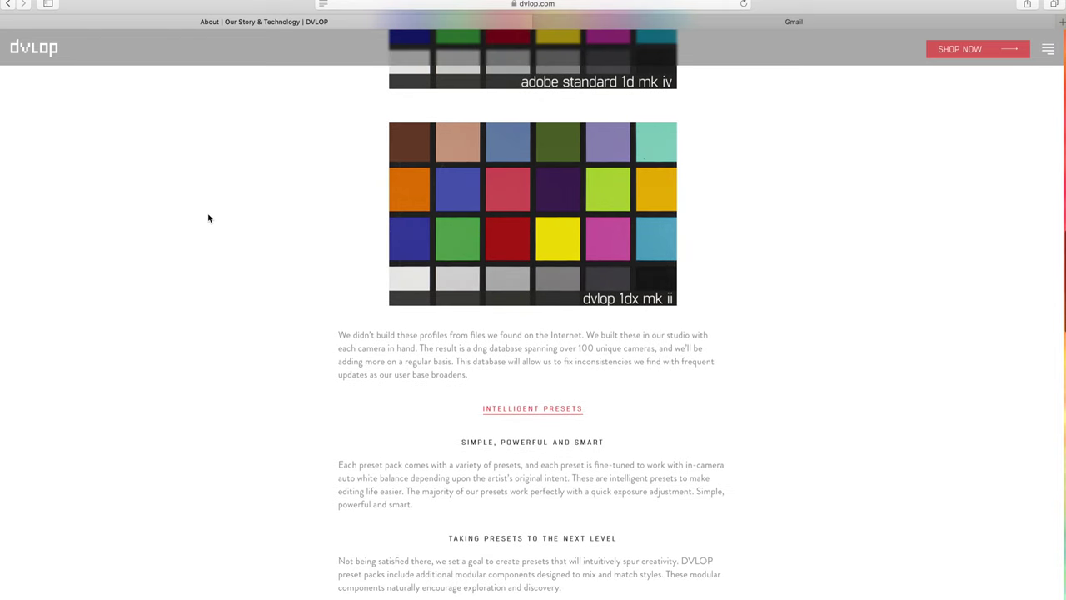
scroll(209, 218, "down", 5)
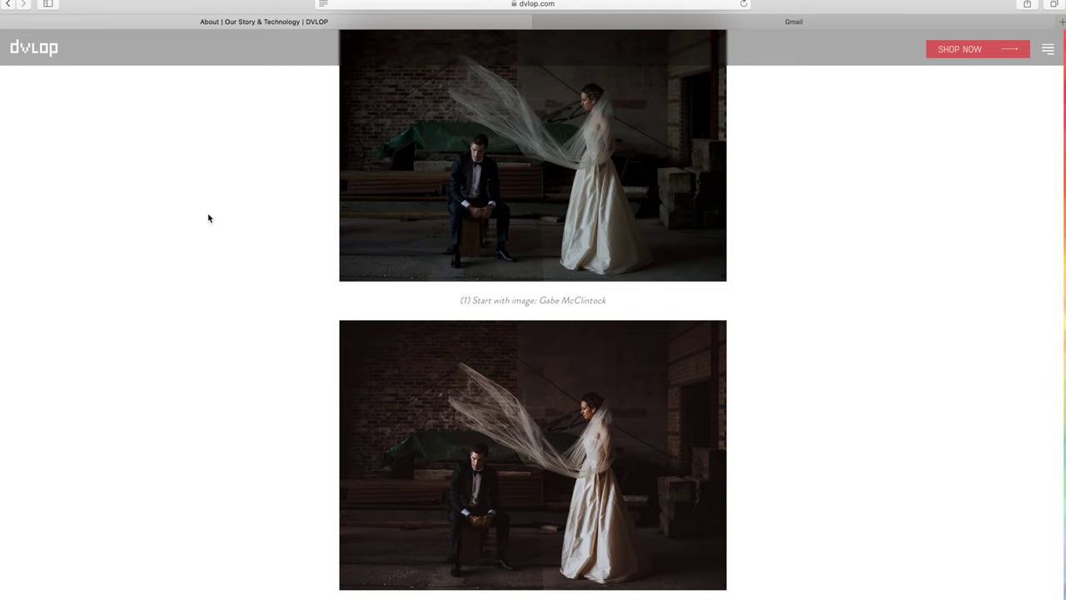
scroll(209, 219, "down", 1)
scroll(209, 218, "down", 1)
scroll(208, 218, "down", 5)
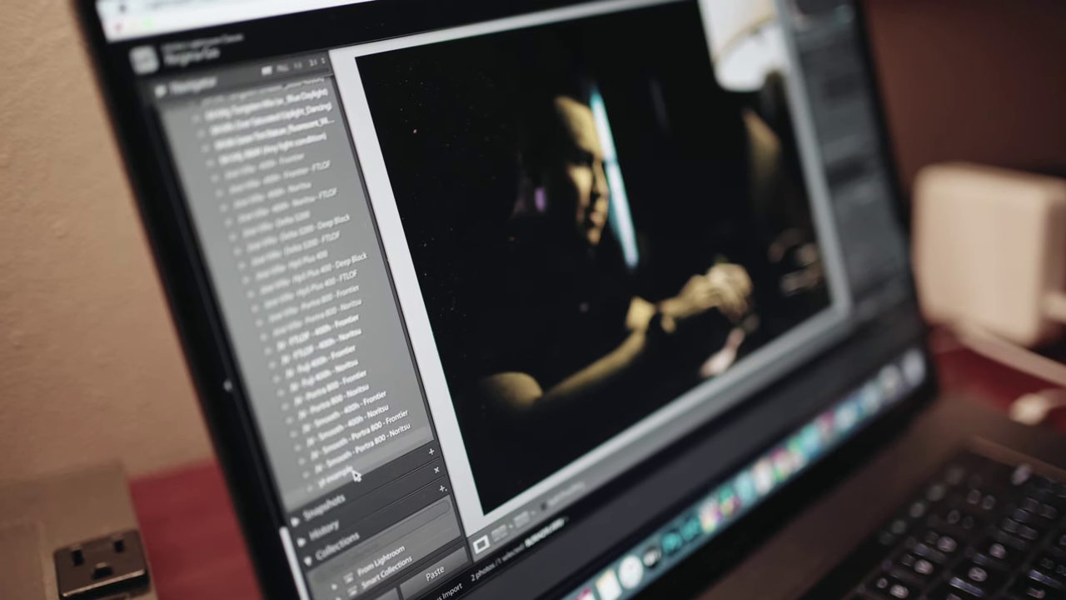
left_click(356, 473)
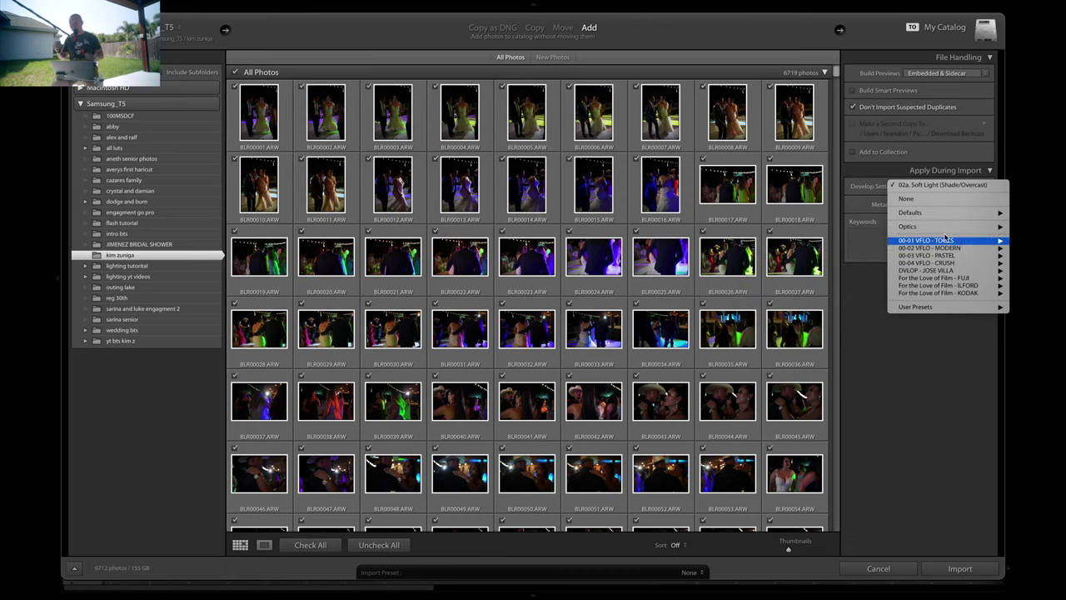
left_click(876, 187)
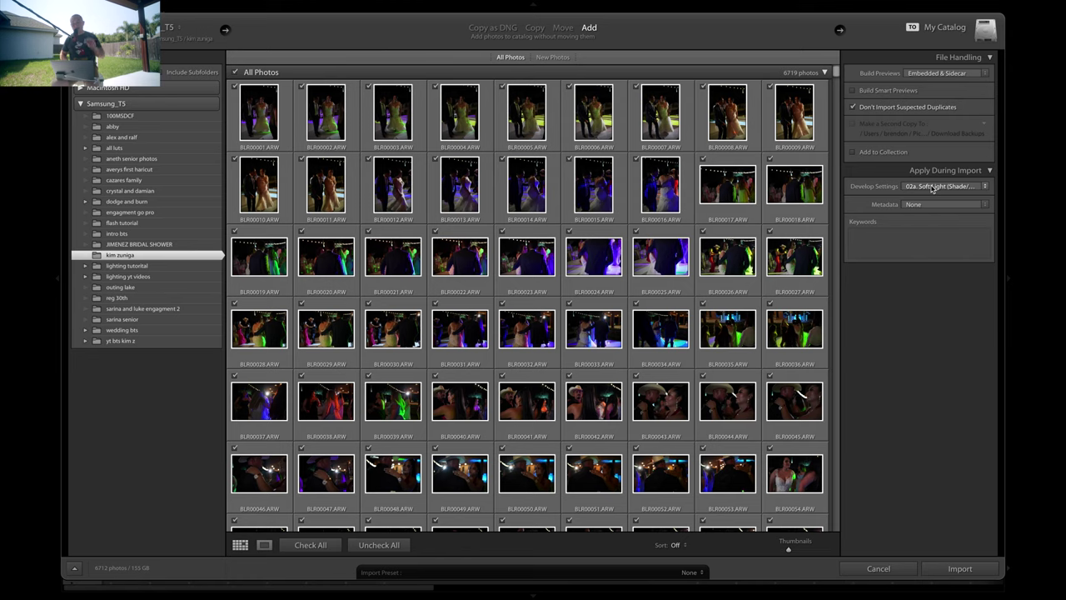
left_click(933, 188)
left_click(879, 190)
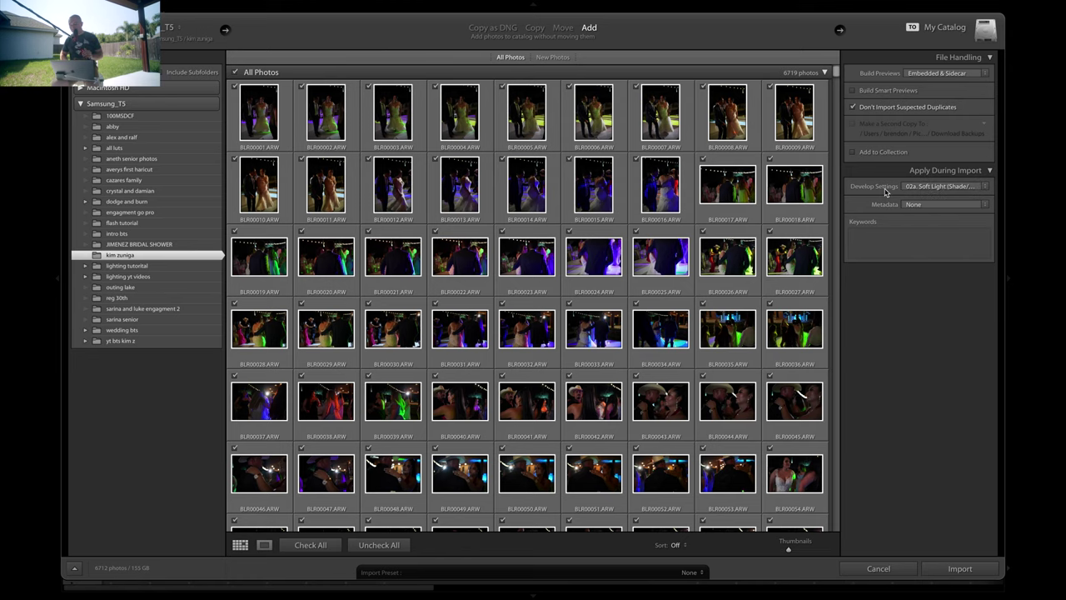
- Apply the 02a. Soft Light (Shade/Overcast) preset from 00-02 VFLO - MODERN as the develop setting and import the photos
left_click(926, 190)
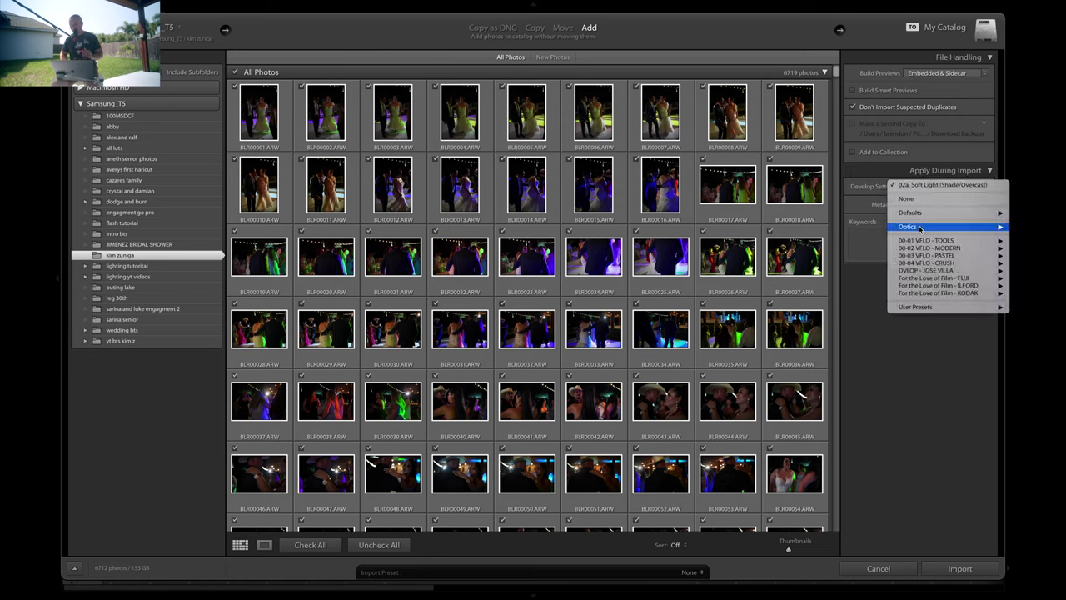
mouse_move(919, 243)
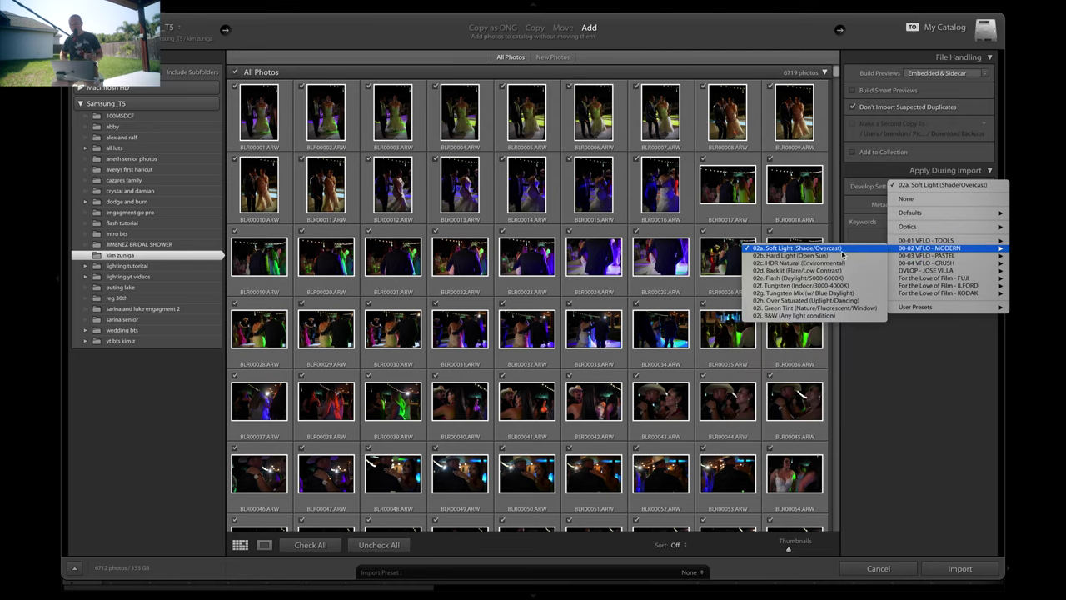
left_click(787, 249)
left_click(959, 569)
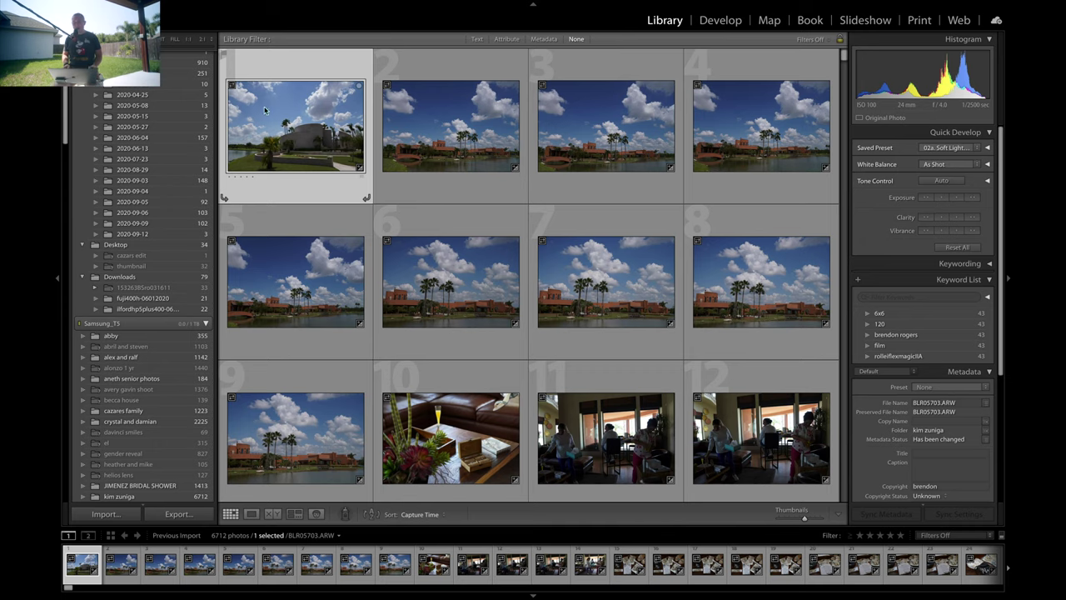
- Open the first imported photo at full view and look through the opening venue and lake shots
double_click(318, 123)
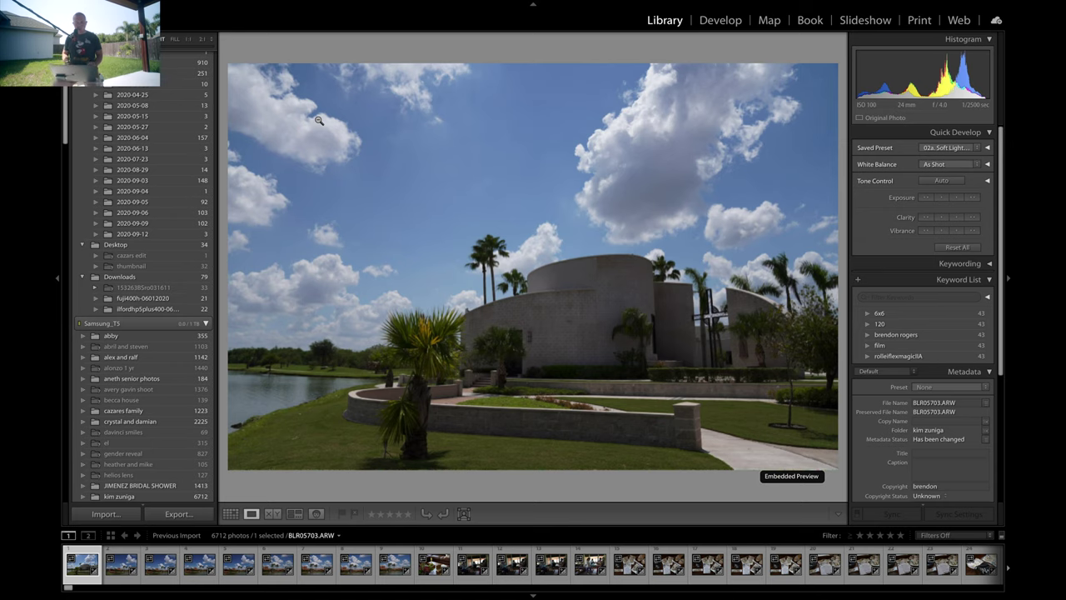
key("Right")
key("Right")
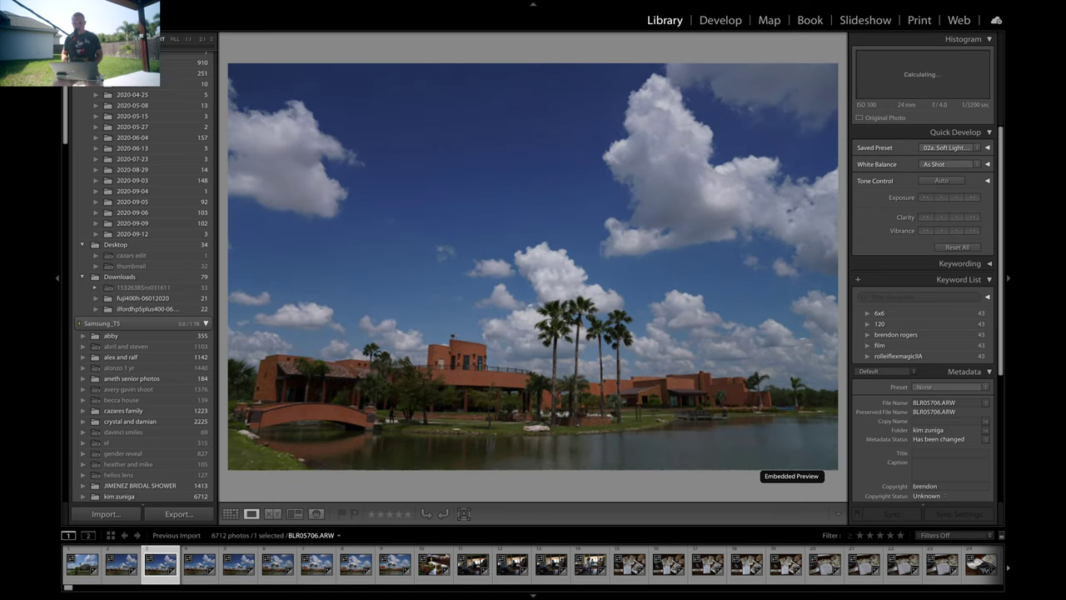
key("Right")
key("Right")
key("Left")
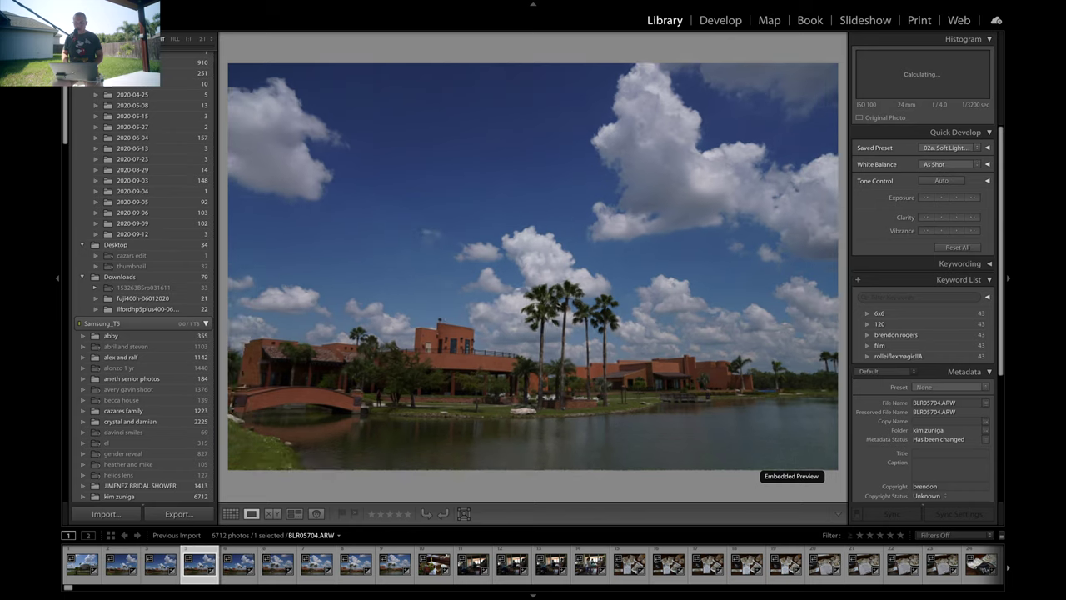
key("Right")
key("Right")
key("Right")
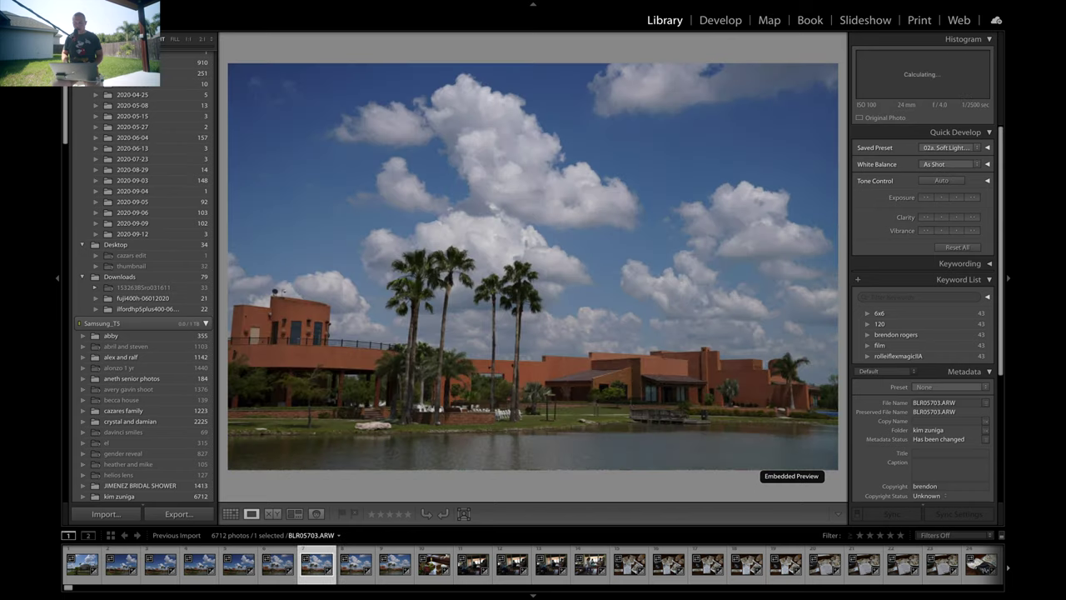
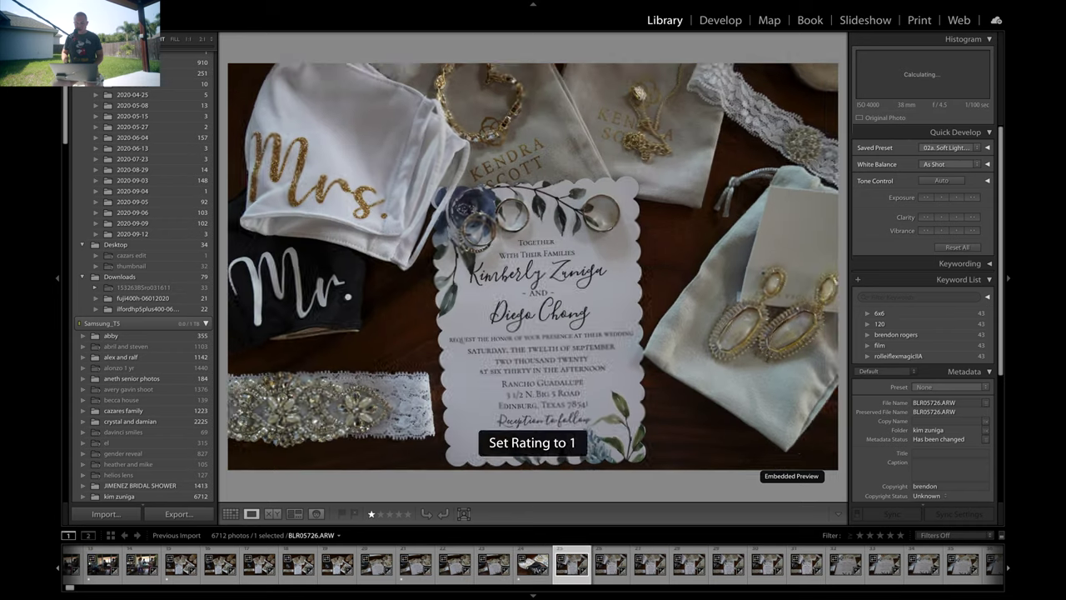
- Cull the wedding invitation and ring detail photos, giving the keepers a one-star rating
key("1")
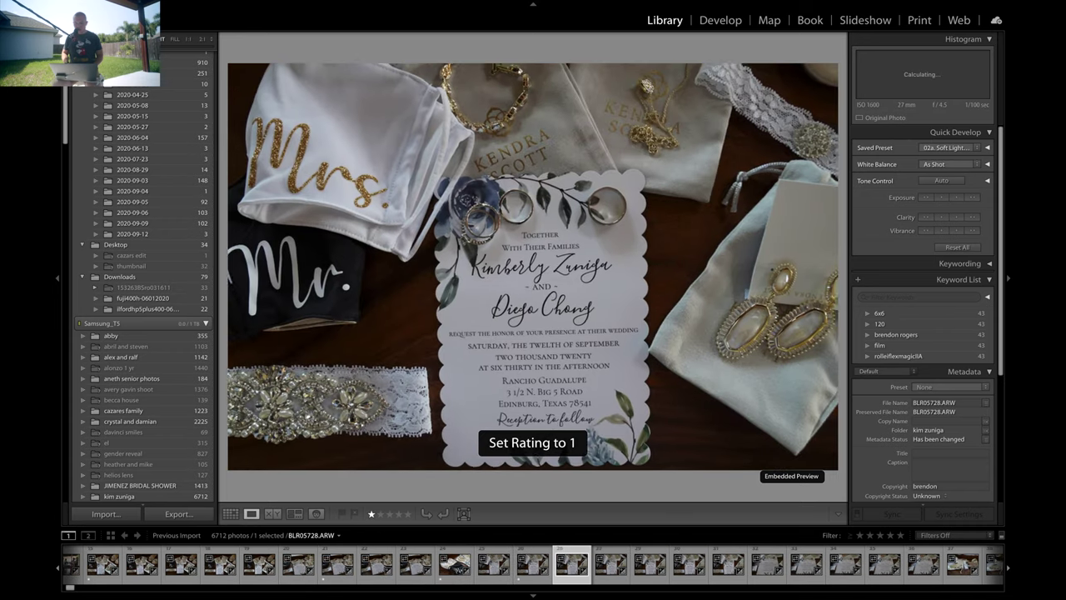
key("1")
key("1")
key("1")
key("1")
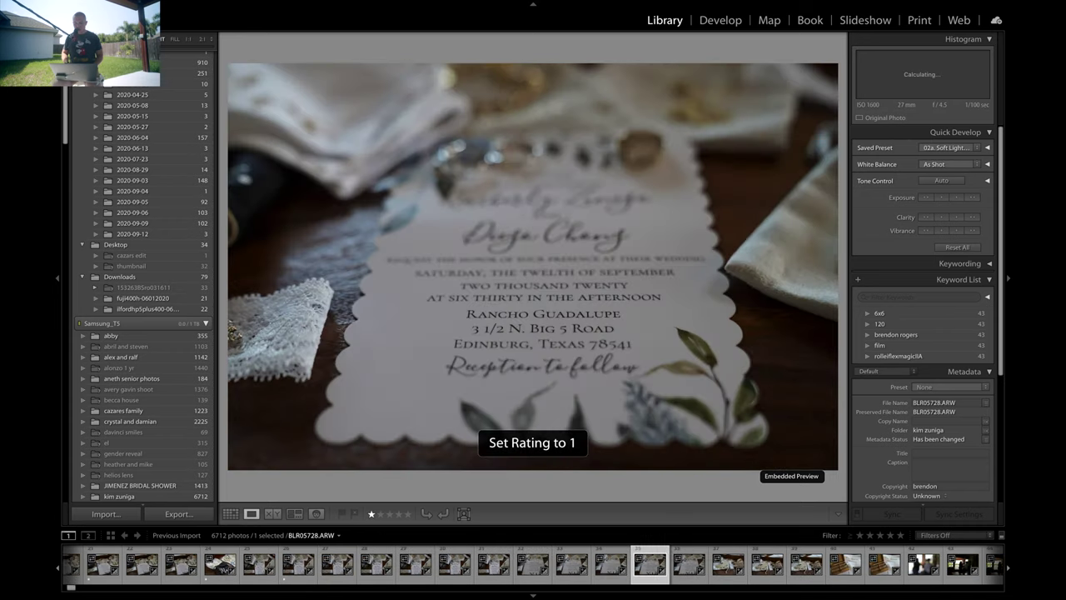
key("1")
key("Left")
key("1")
key("Left")
key("Right")
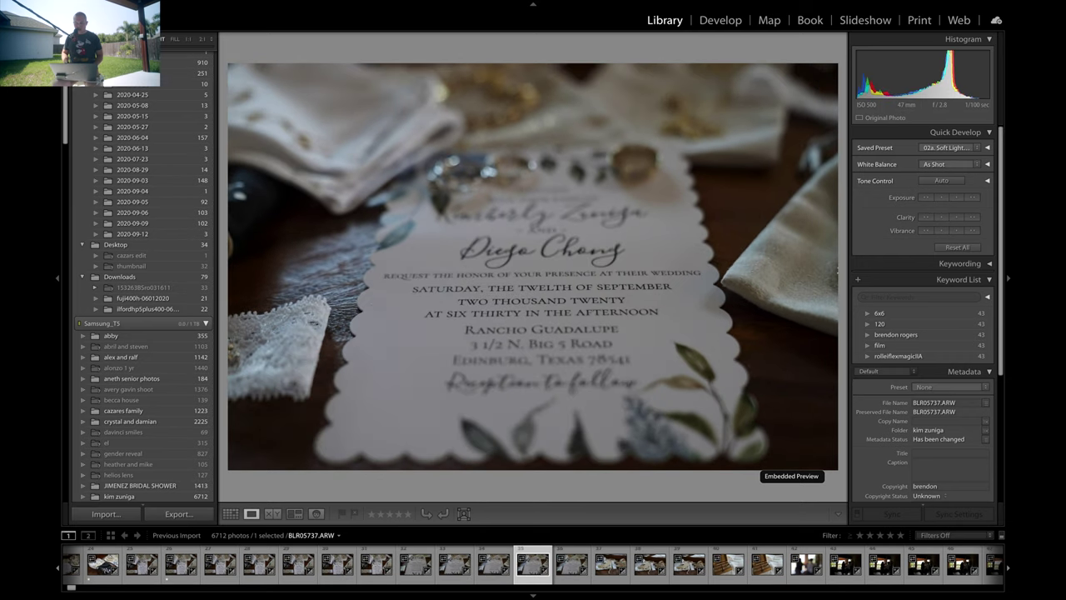
- Cull the earrings, garter and sandals detail photos, rating the chosen frames one star
key("Right")
key("Right")
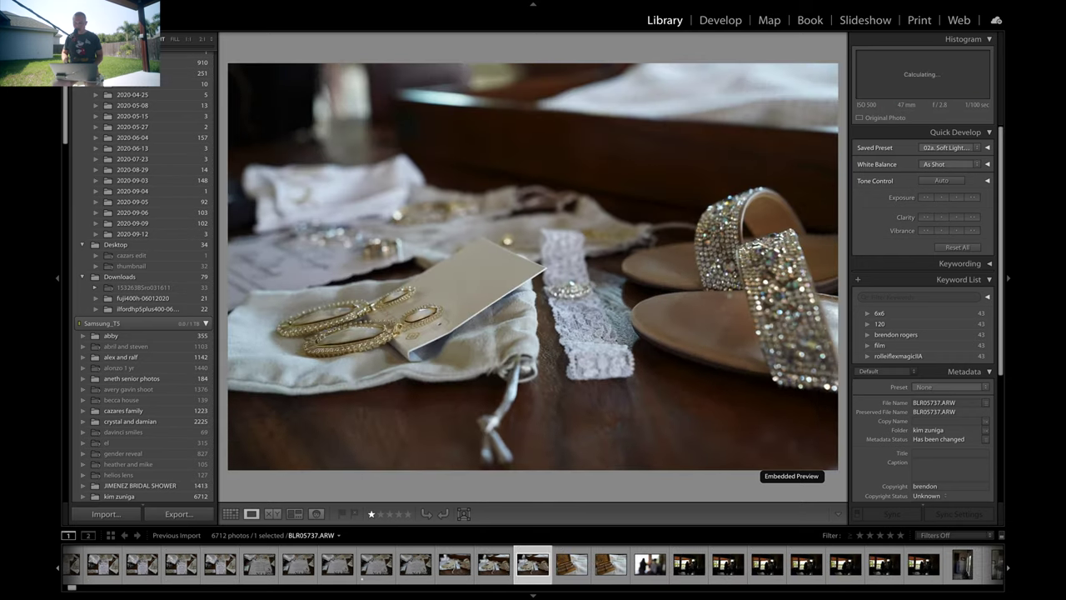
key("Right")
key("Right")
key("Left")
key("Right")
key("Right")
key("Right")
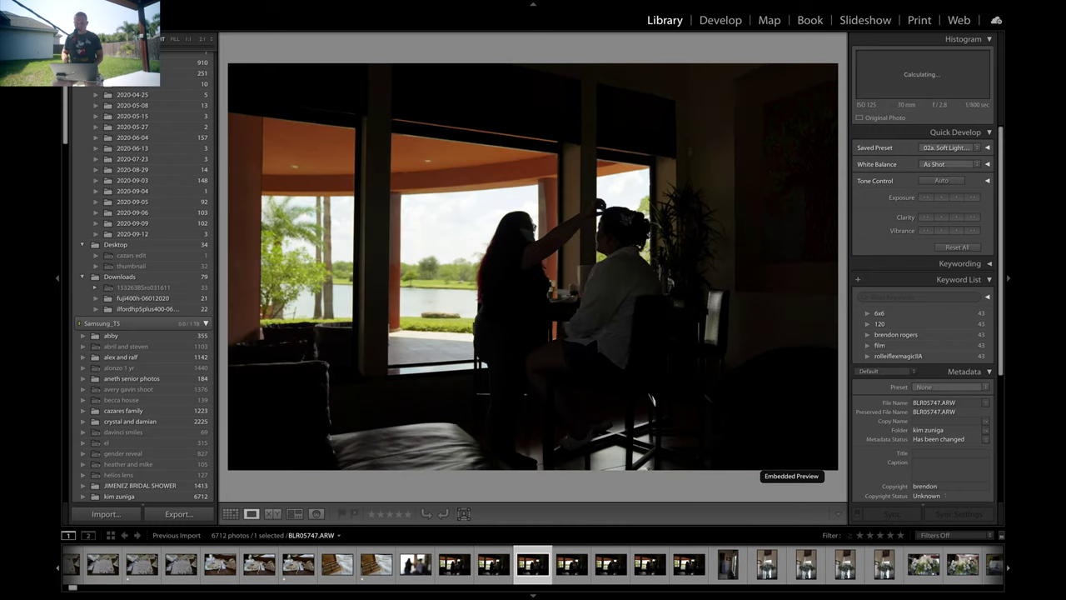
- Compare the dark makeup photos in front of the lake-view windows and rate the keepers one star
key("Right")
key("1")
key("Right")
key("Right")
key("Right")
key("Right")
key("Right")
key("Right")
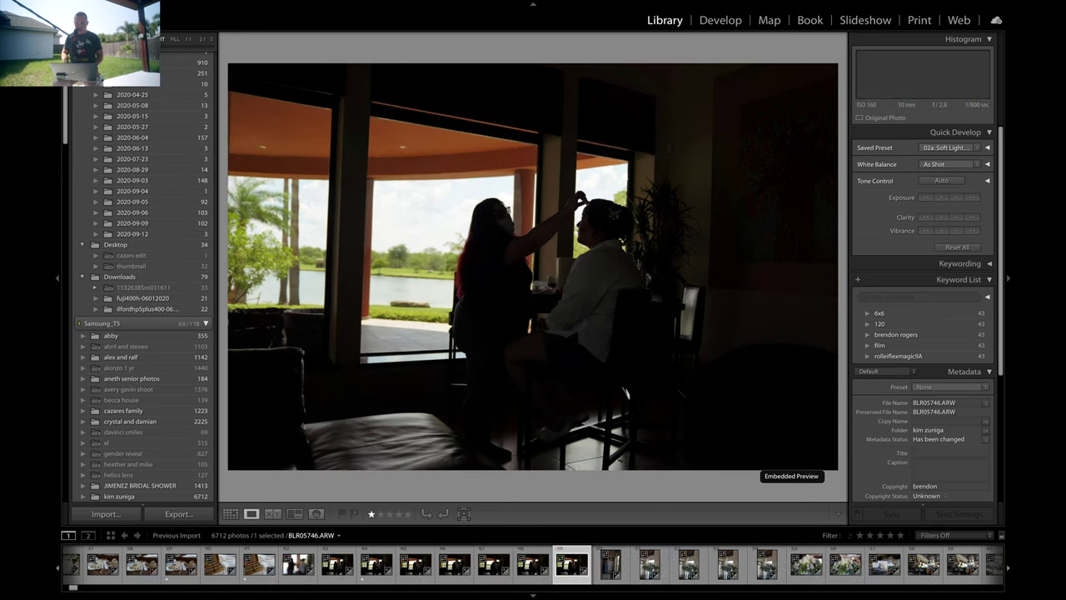
key("Right")
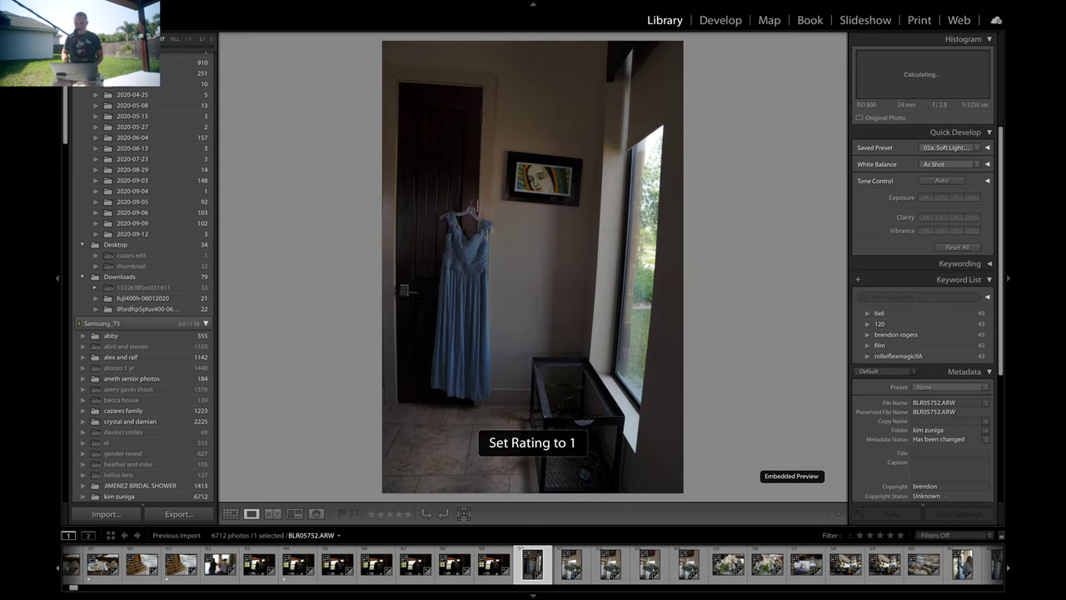
- Cull the hanging blue dress and bouquet photos, marking the keepers with one star
key("Right")
key("Right")
key("Right")
key("Right")
key("Right")
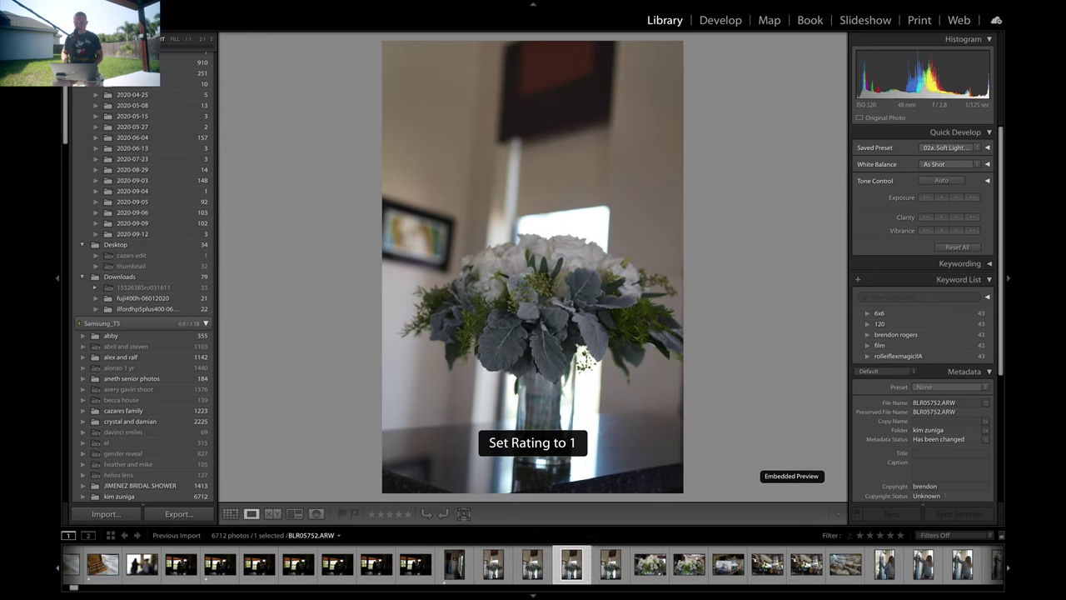
key("Right")
key("Right")
key("Left")
- Give the photo of the champagne bottles and orange juice a one-star rating
key("Right")
key("Right")
key("Right")
key("Right")
key("1")
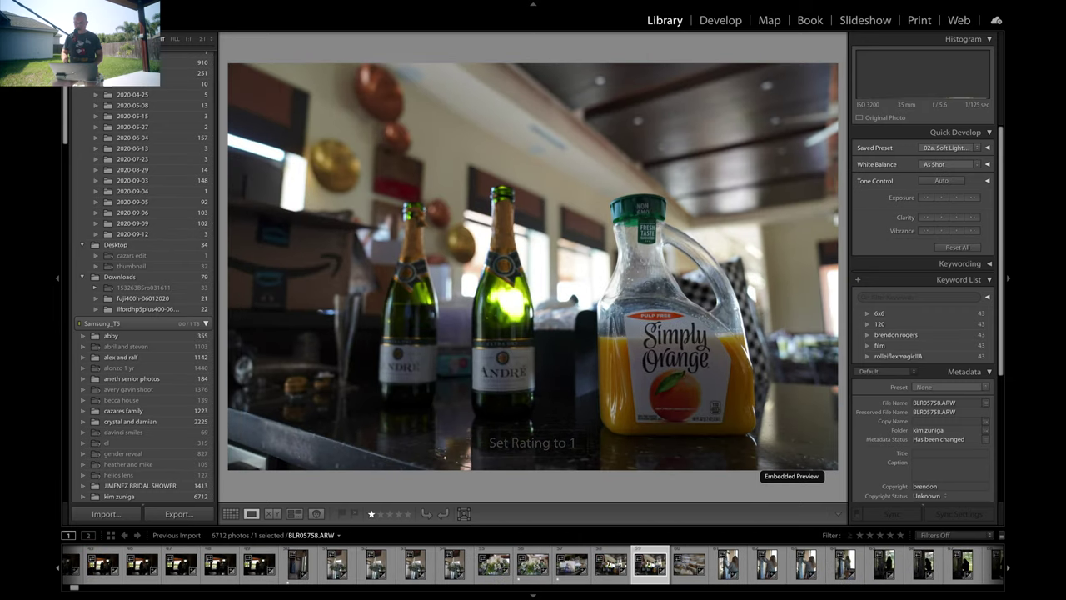
key("Right")
key("Right")
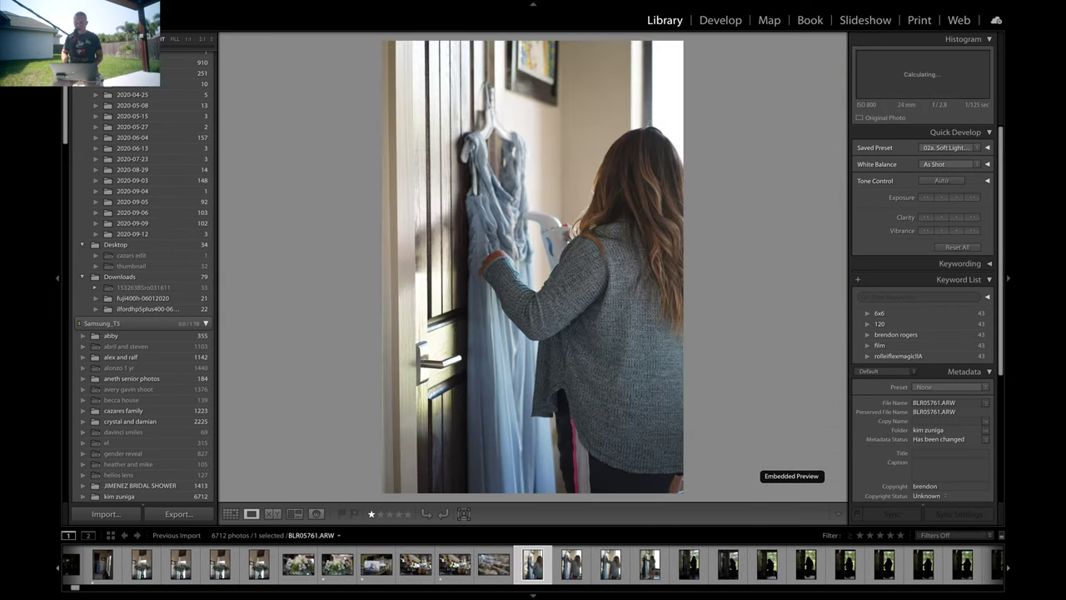
- Compare the photos of the woman handling the hanging dress and give the chosen frame one star
key("Left")
key("1")
key("Right")
key("Right")
key("Left")
- Look through the silhouette shots of the woman with the dress beside the window
key("Right")
key("Right")
key("Right")
key("Right")
key("Right")
key("Right")
key("Right")
key("Right")
key("Right")
key("Right")
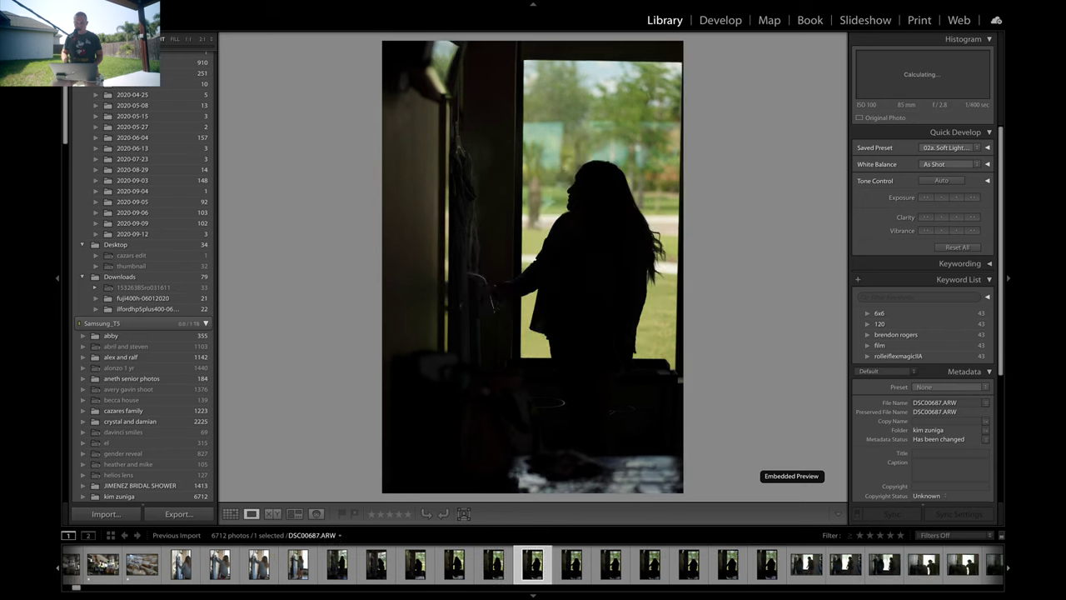
- Compare the last silhouette frames of the woman at the window with the first shots of the two women
key("Right")
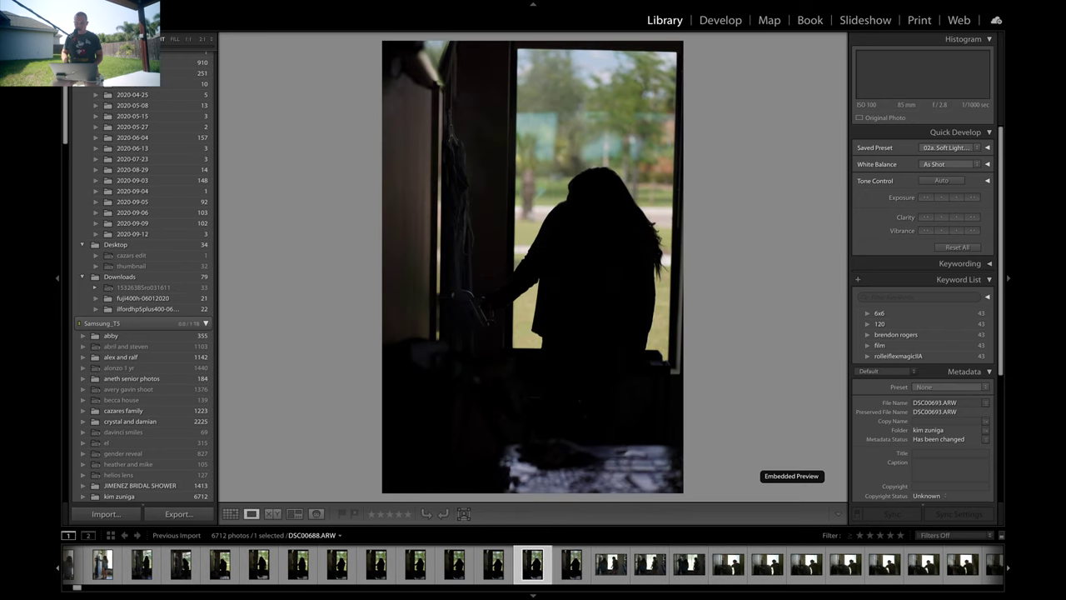
key("Right")
key("Right")
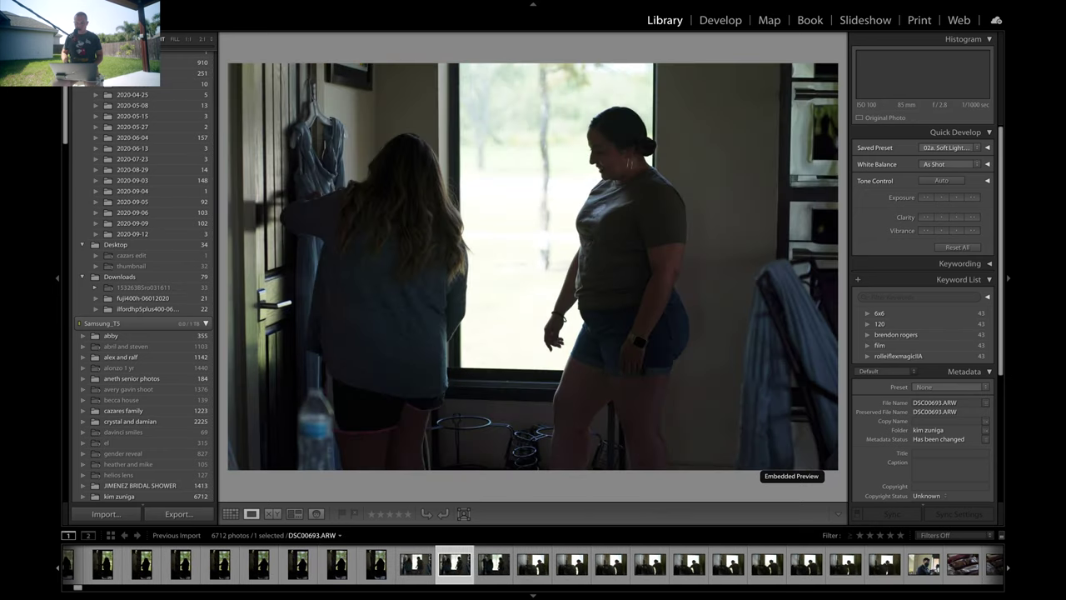
key("Left")
key("Left")
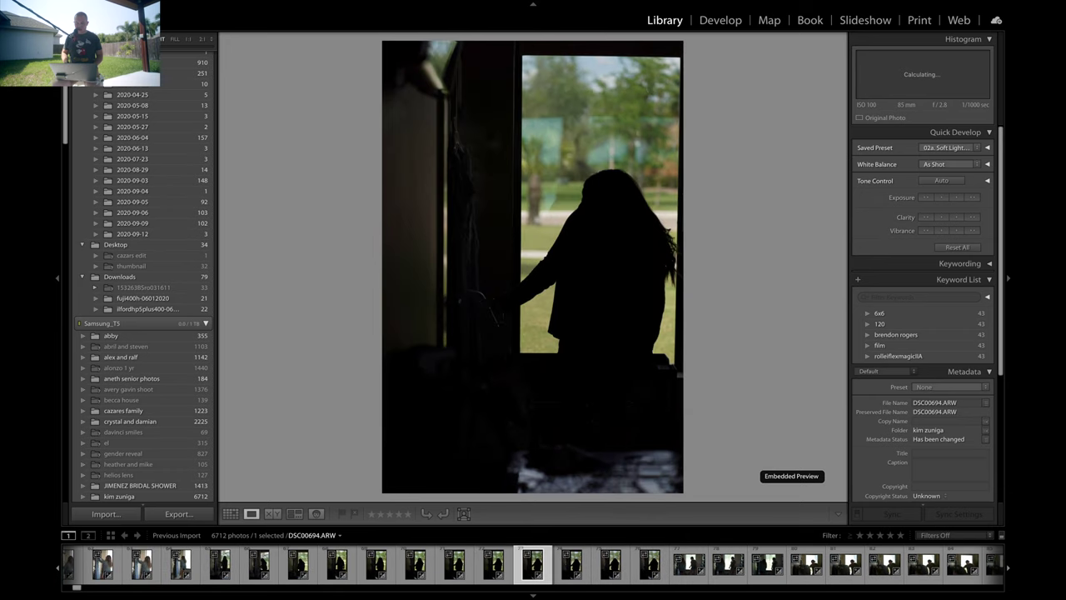
key("Right")
key("Right")
key("Right")
key("Right")
key("Left")
- Review the backlit photos of the two women beside the hanging dress and give the chosen frame one star
key("Right")
key("Right")
key("Right")
key("Right")
key("Right")
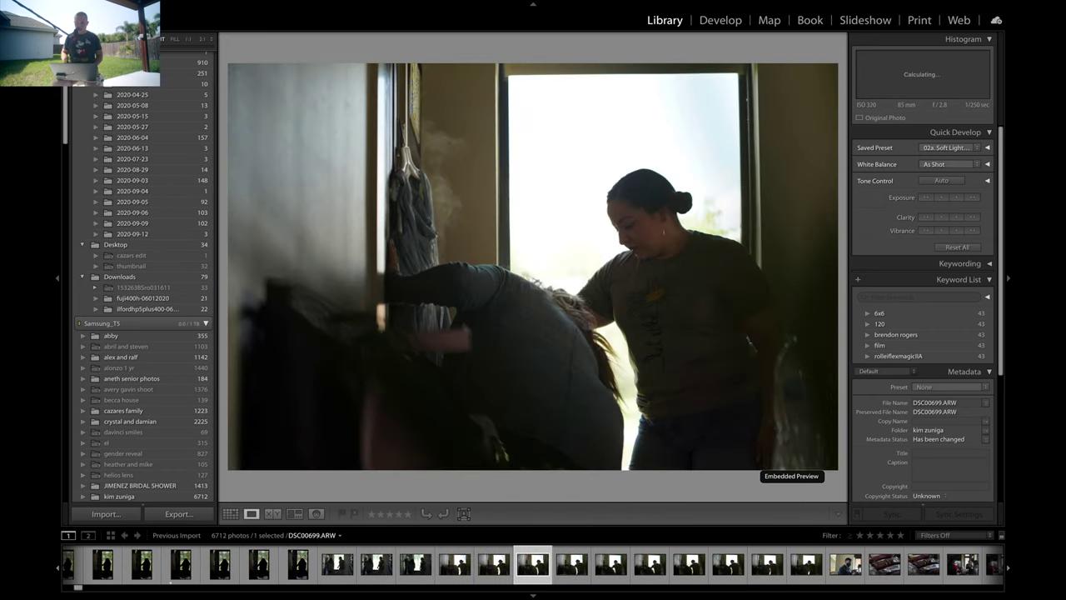
key("Right")
key("1")
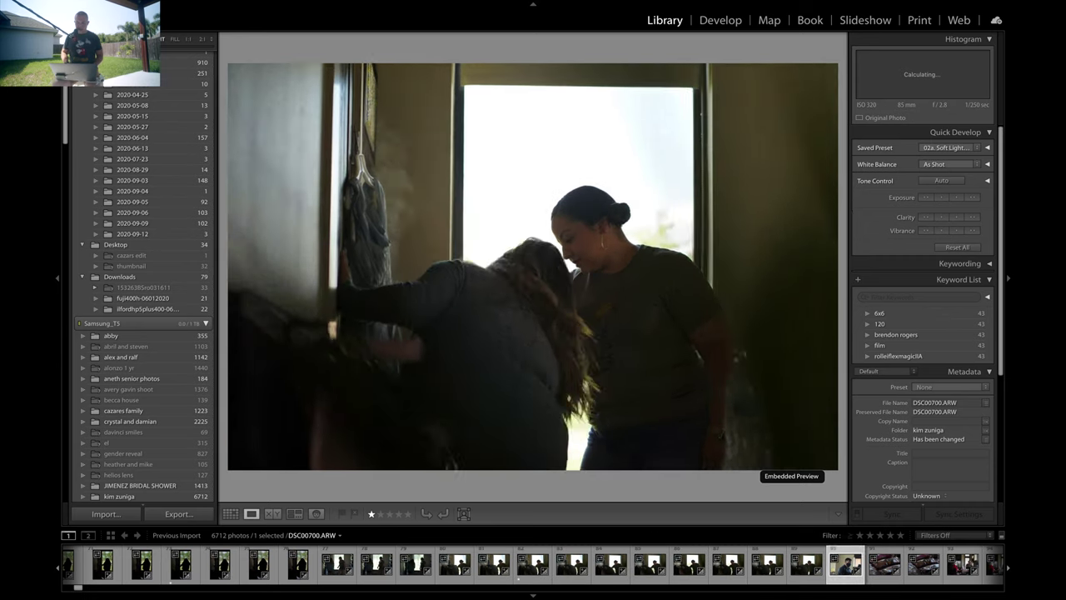
- Go through the remaining window shots of the two women and give one star to a close-up detail frame after them
key("Right")
key("Right")
key("Right")
key("Right")
key("Right")
key("Right")
key("Right")
key("Right")
key("Right")
key("Right")
key("Right")
key("Left")
key("Left")
key("1")
- Look through the photos of the women gathered at the dining table, including the woman on the phone
key("Right")
key("Right")
key("Right")
key("Right")
key("Right")
key("Right")
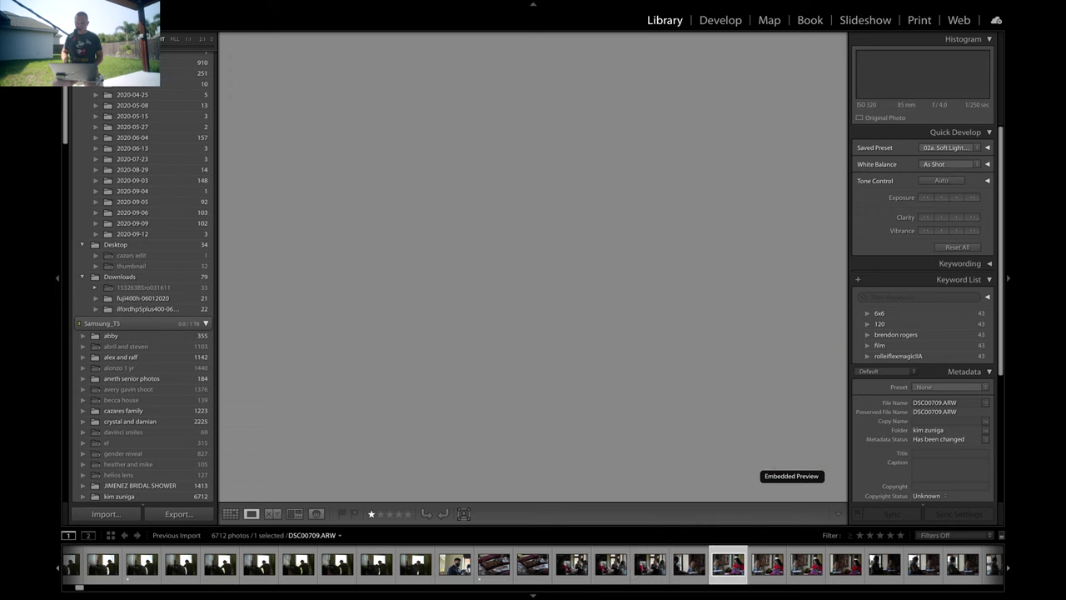
key("Right")
key("Right")
key("Right")
key("Right")
key("Right")
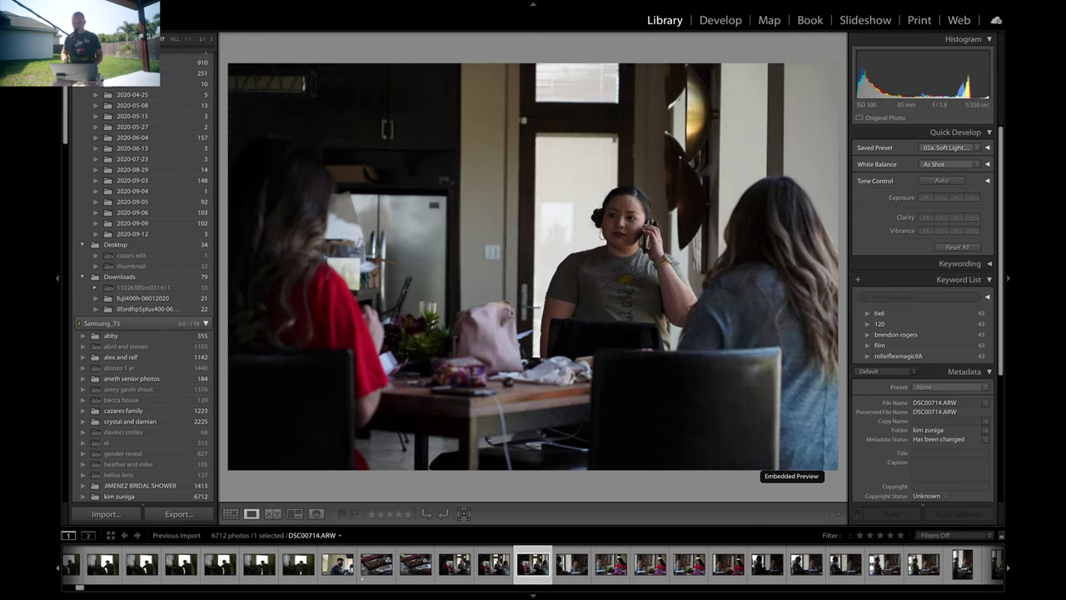
- Compare the table shots with the woman in red and give the chosen frame one star
key("Right")
key("Right")
key("Right")
key("Right")
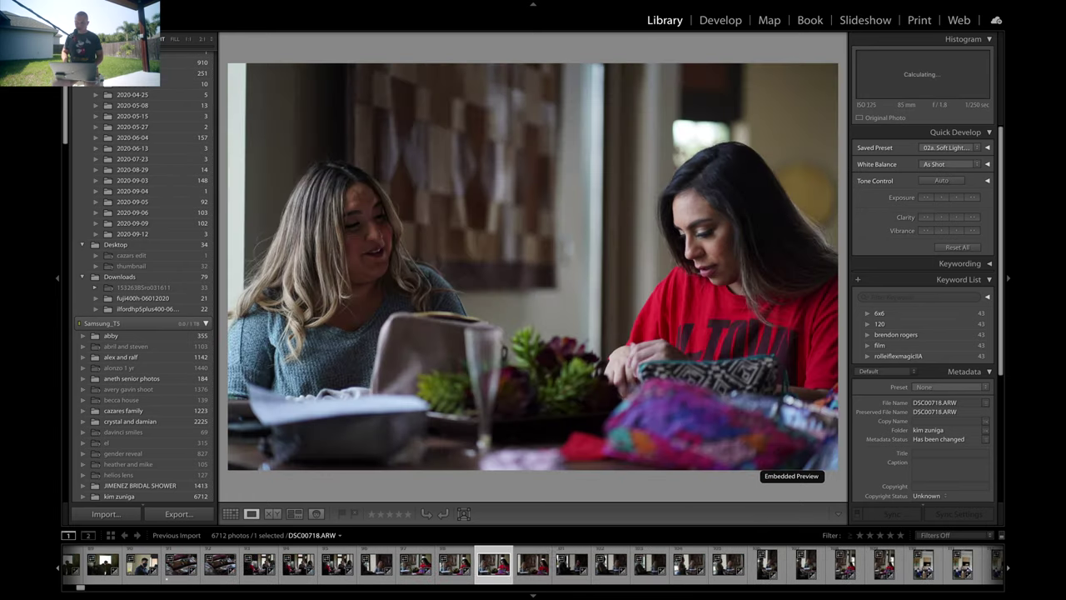
key("Right")
key("1")
- Look through the shots of the two women at the table and the vertical frames of the guests in armchairs
key("Right")
key("Right")
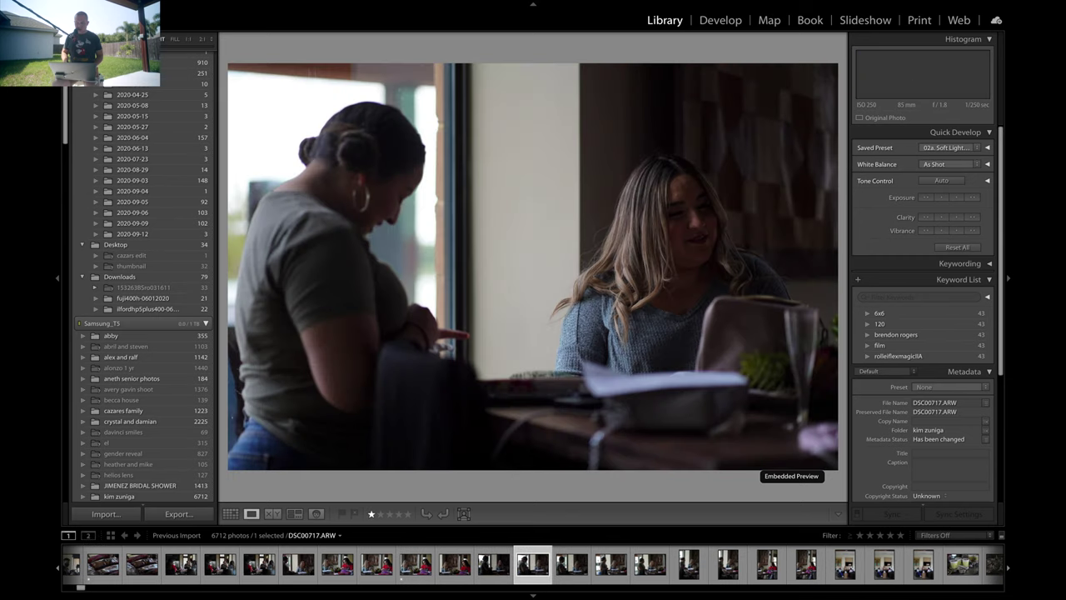
key("Right")
key("Right")
key("Right")
key("Right")
key("Right")
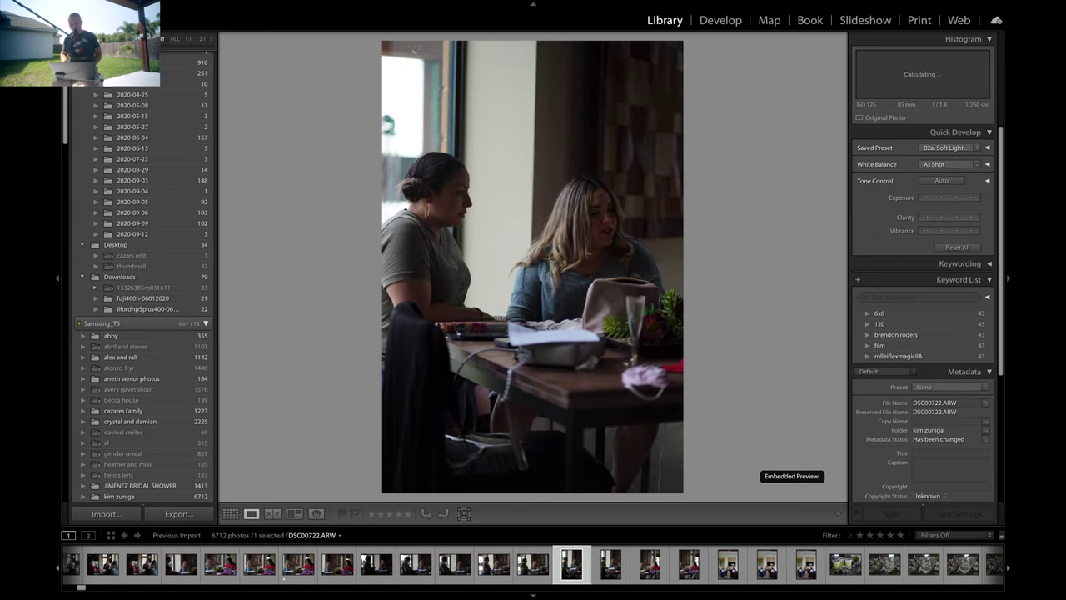
key("Right")
key("Right")
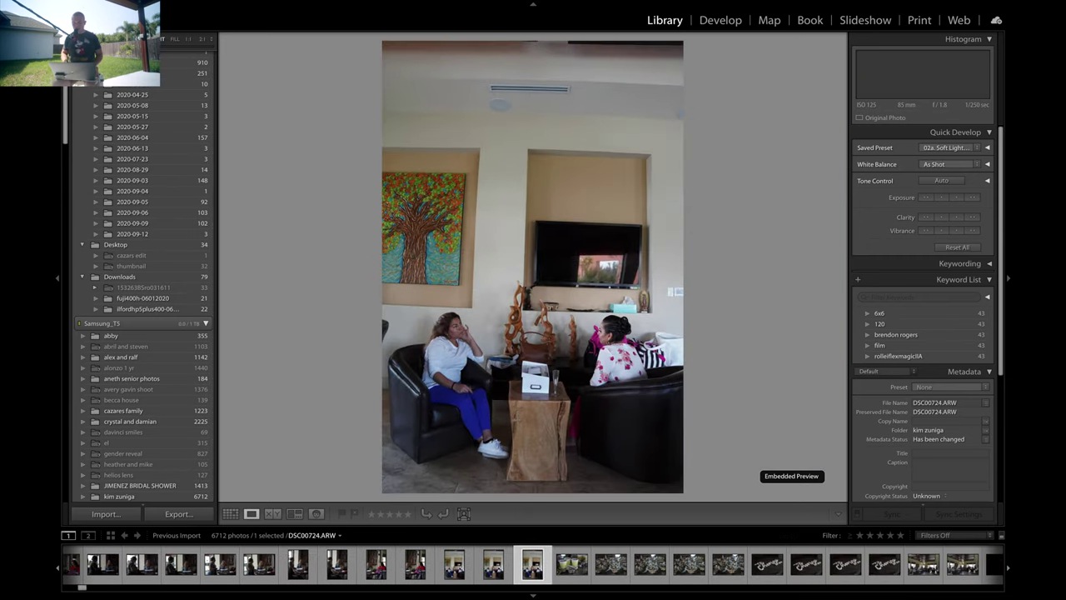
- Cull the candy-filled cup photos and the detail shots that follow, giving the keepers one star
key("Right")
key("Right")
key("Right")
key("Right")
key("Right")
key("Right")
key("Right")
key("Right")
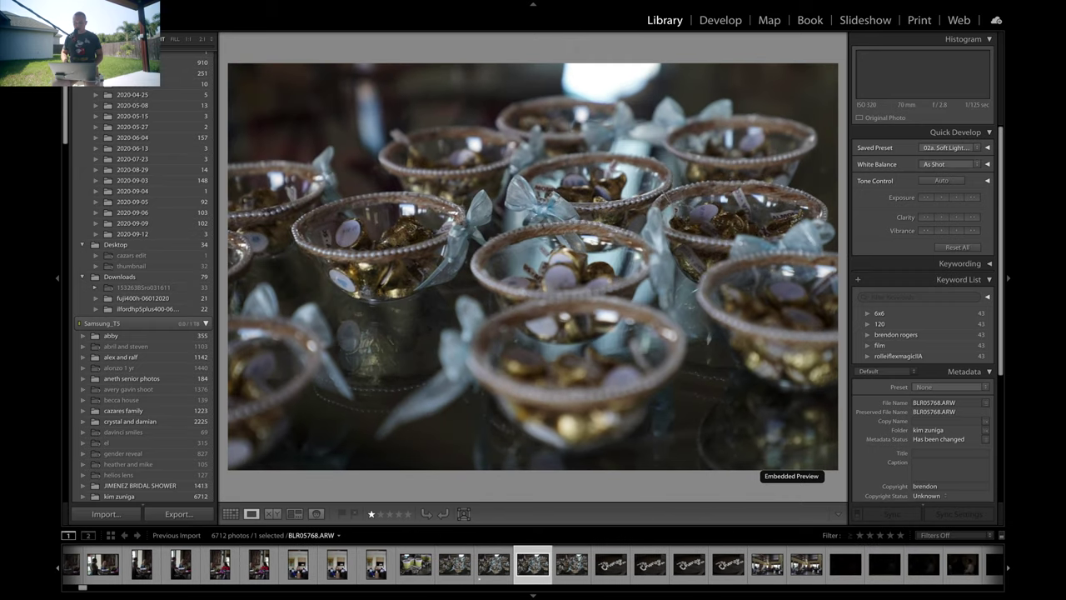
key("Right")
key("Right")
key("Right")
key("Right")
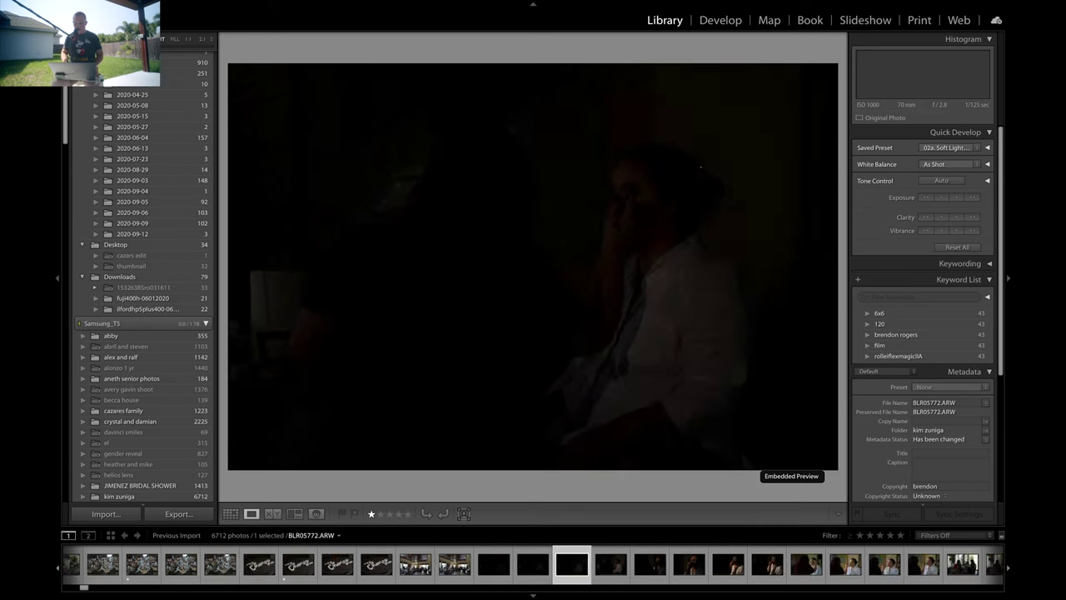
- Look through the dark portraits and makeup shots of the woman in the white shirt
key("Right")
key("Right")
key("Right")
key("Right")
key("Right")
key("Right")
key("Right")
key("Right")
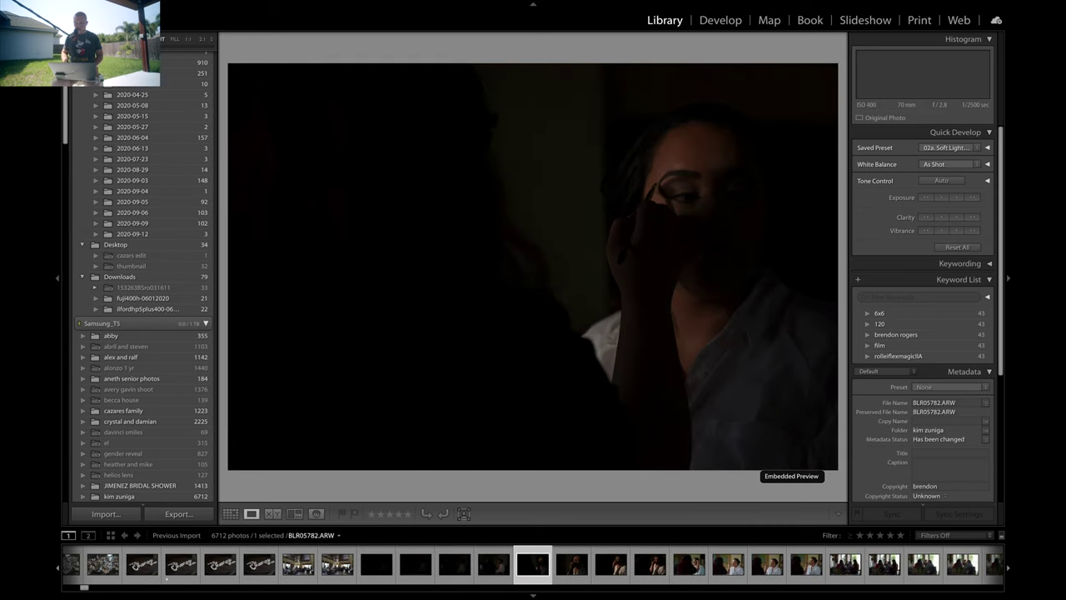
key("Right")
key("Right")
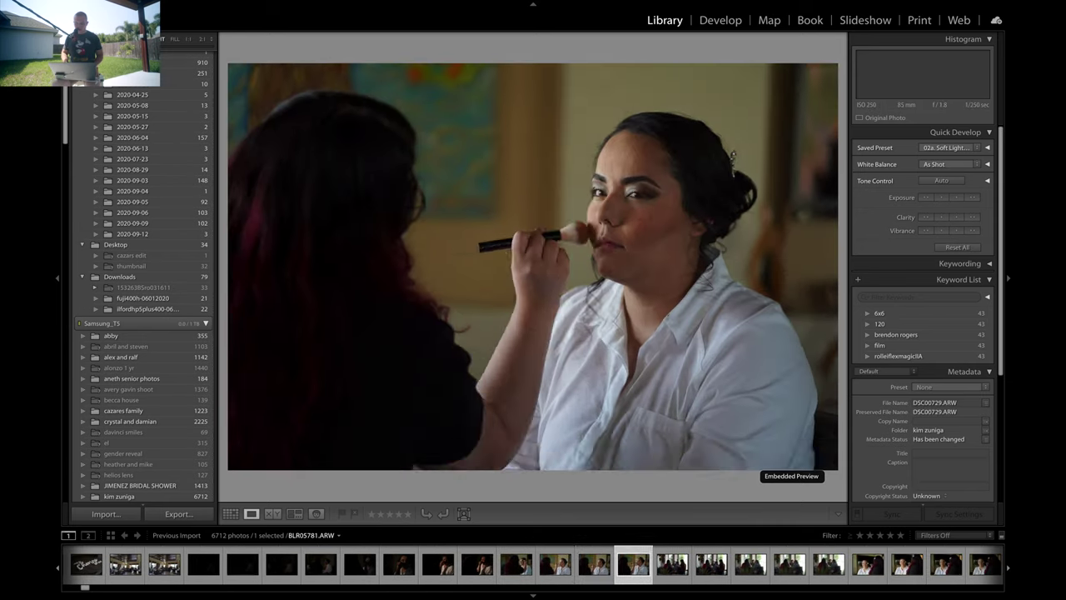
- Look through the photos of the women talking at the table and the makeup brush close-ups up to the eyeshadow palette
key("Right")
key("Right")
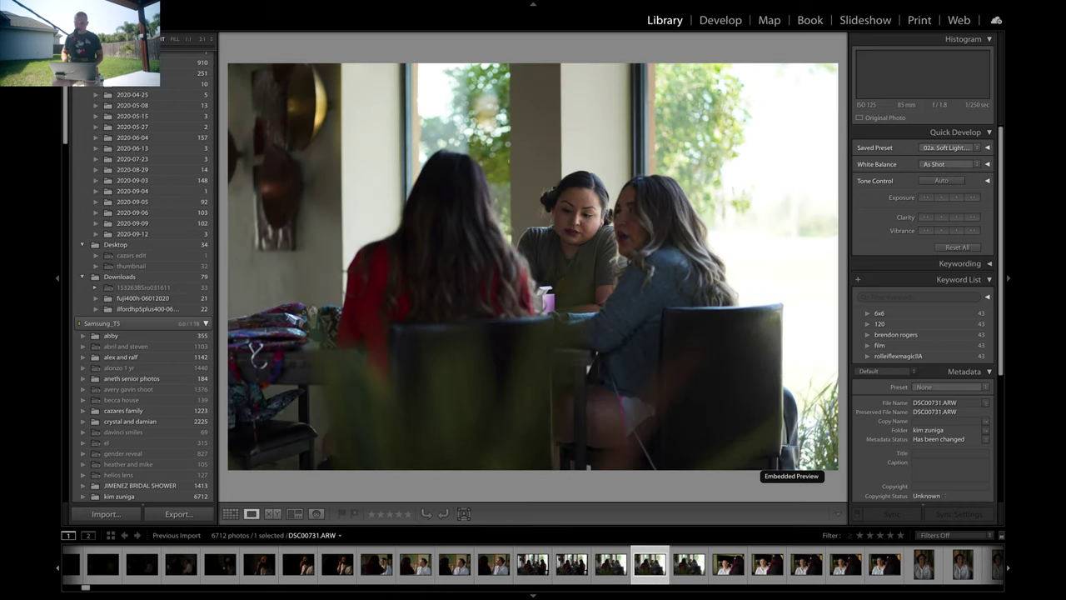
key("Right")
key("Right")
key("Right")
key("Right")
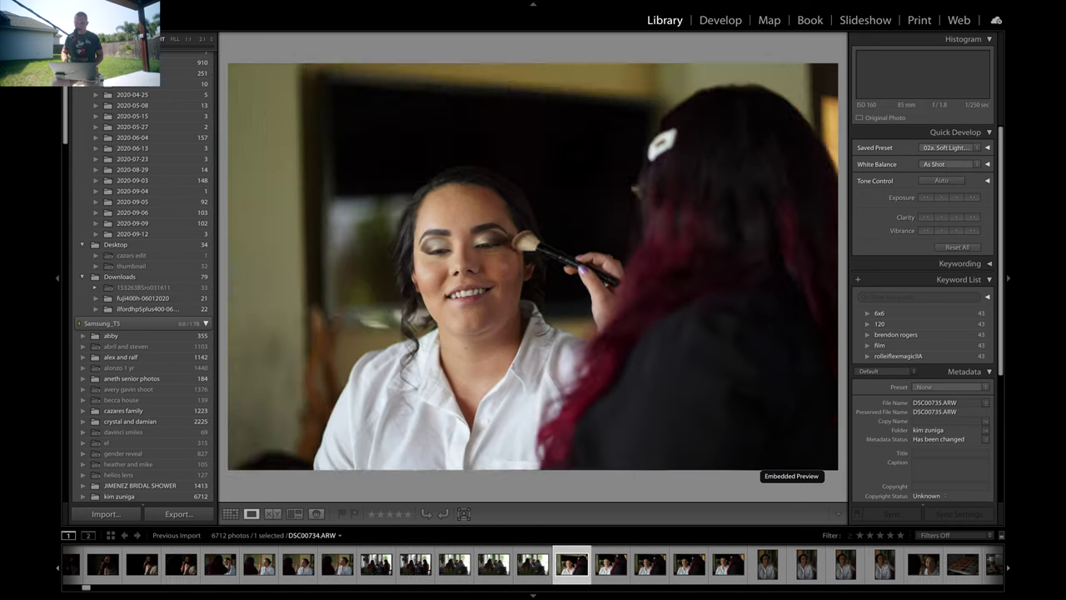
key("Right")
key("Right")
key("Right")
key("Right")
key("Right")
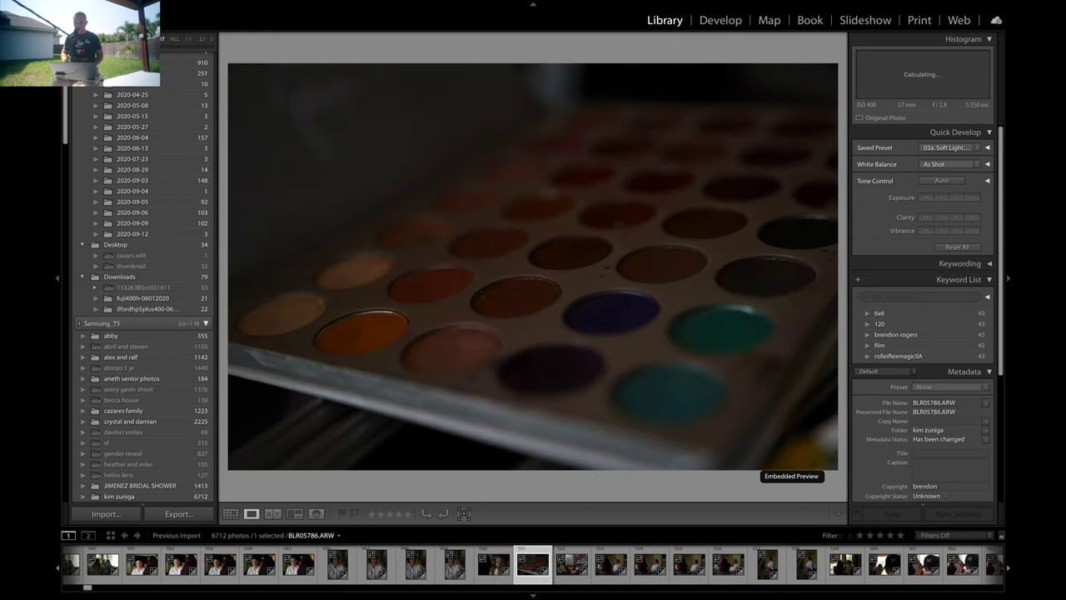
- Give the frame after the eyeshadow palette one star and clear the rating on the palette photo
key("Right")
key("1")
key("Left")
key("0")
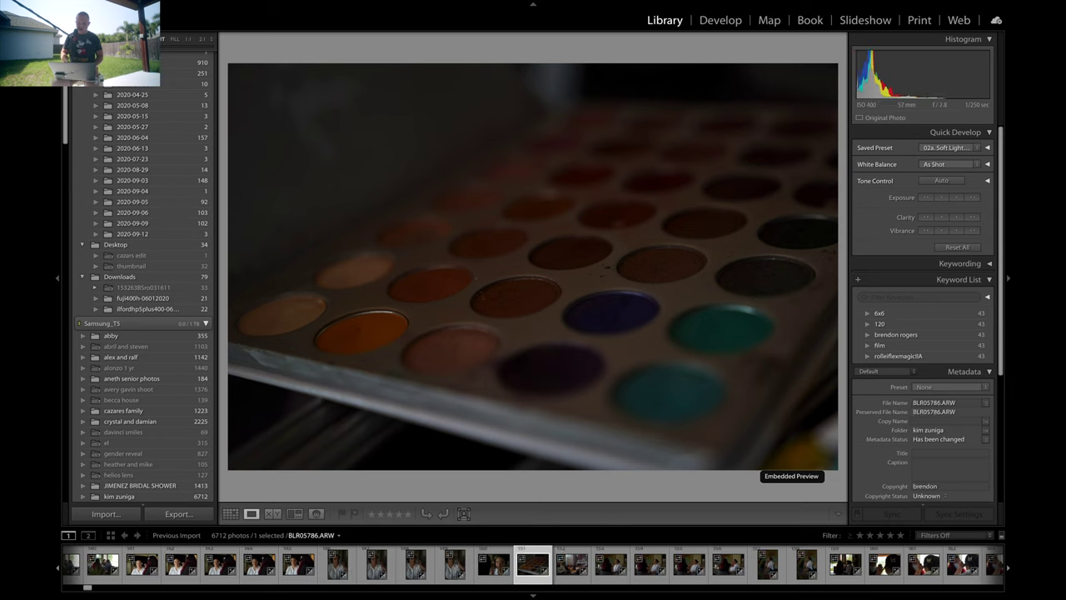
- Look through the shots of the makeup artist working on the bride up to the jeweled hairpiece close-ups
key("Right")
key("Right")
key("Right")
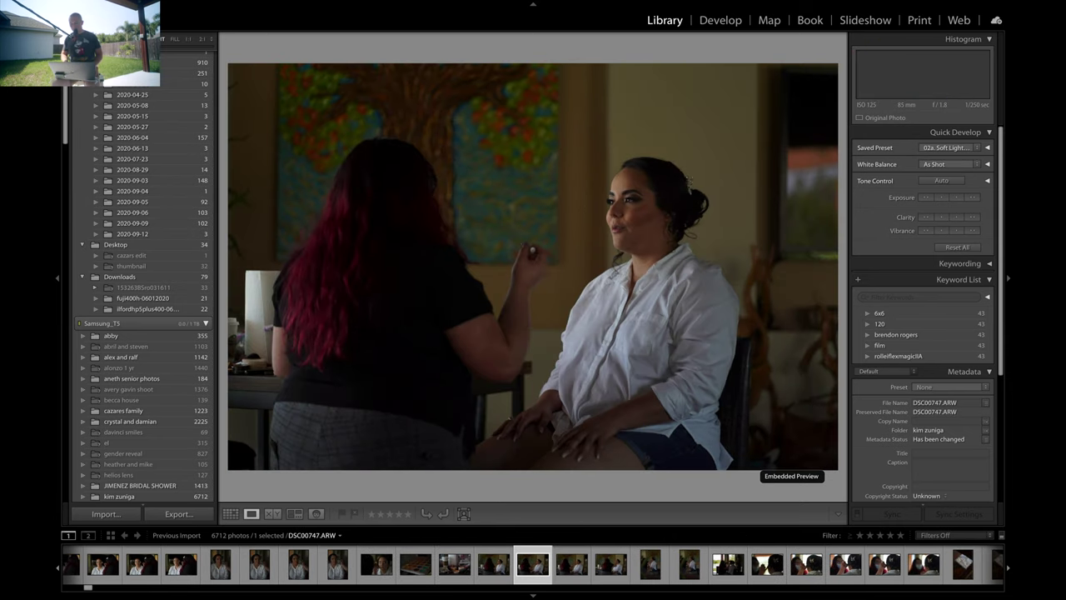
key("Right")
key("Right")
key("Right")
key("Right")
key("Right")
key("Right")
key("Right")
key("Right")
key("Left")
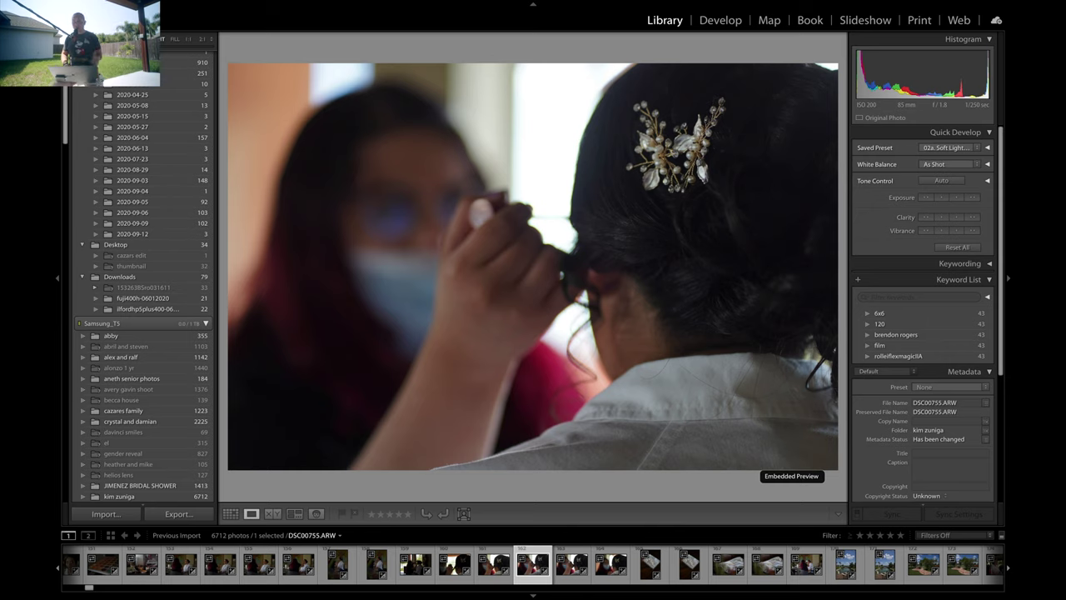
- Compare the hairpiece close-ups and look through the detail and makeup frames that follow them
key("Right")
key("Right")
key("Right")
key("Right")
key("Right")
key("Right")
key("Right")
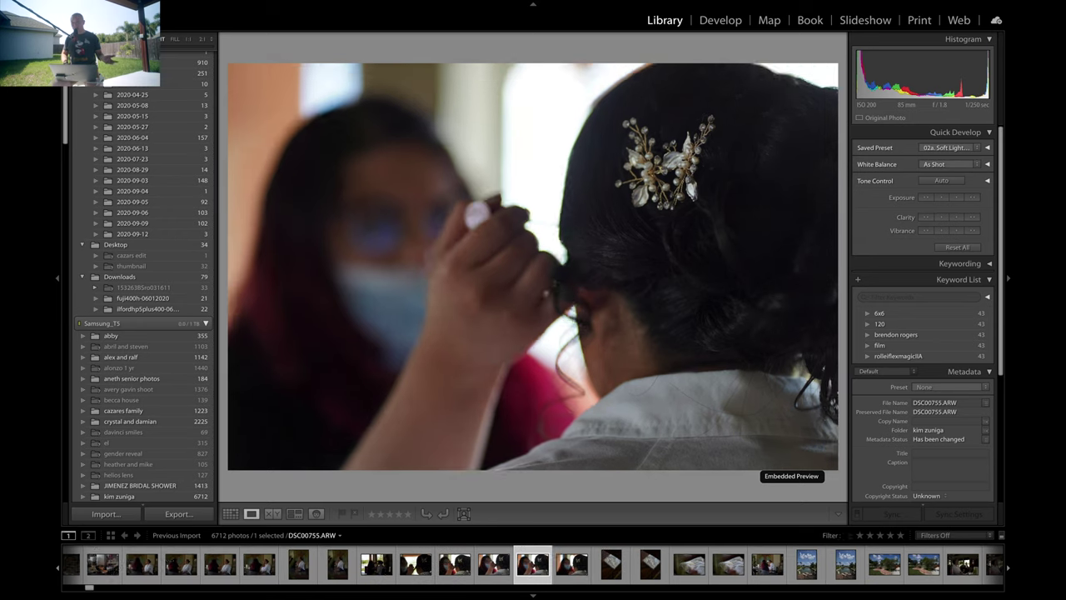
key("Right")
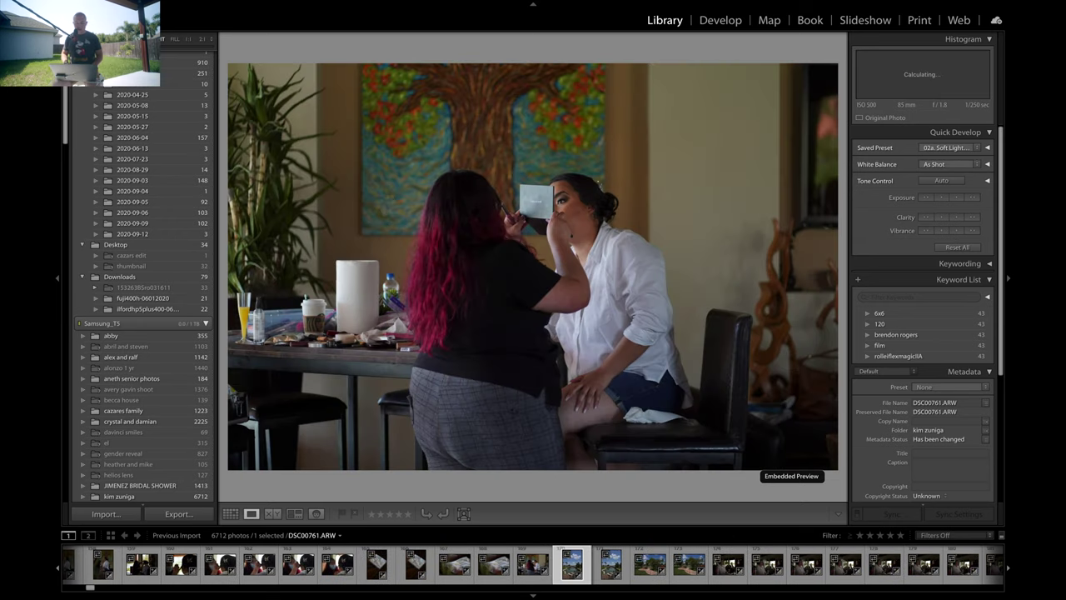
- Compare the outdoor garden photos and give one star to the keepers, including the landscape shot of the brick well
key("1")
key("Right")
key("Left")
key("Right")
key("1")
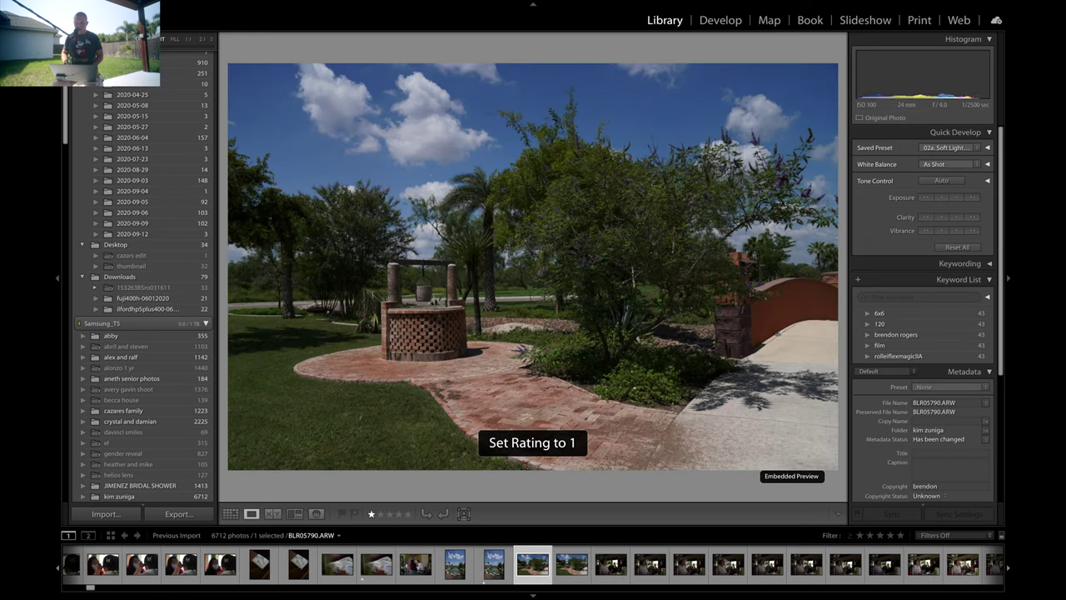
- Compare the first photos of the makeup artist spraying the bride's face and give the chosen frame one star
key("Right")
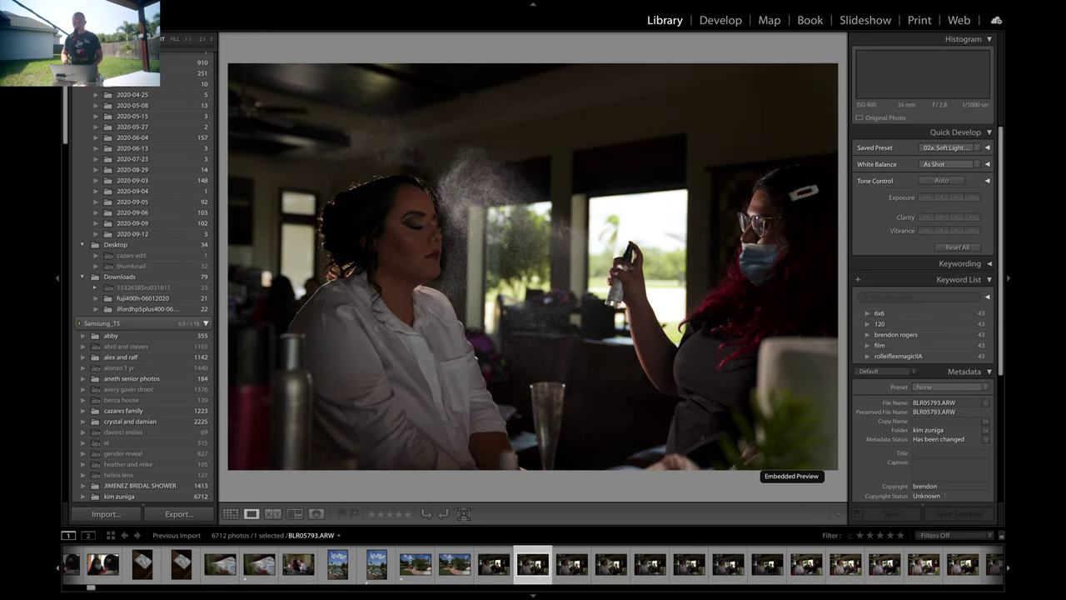
key("Right")
key("Right")
key("Right")
key("Right")
key("Right")
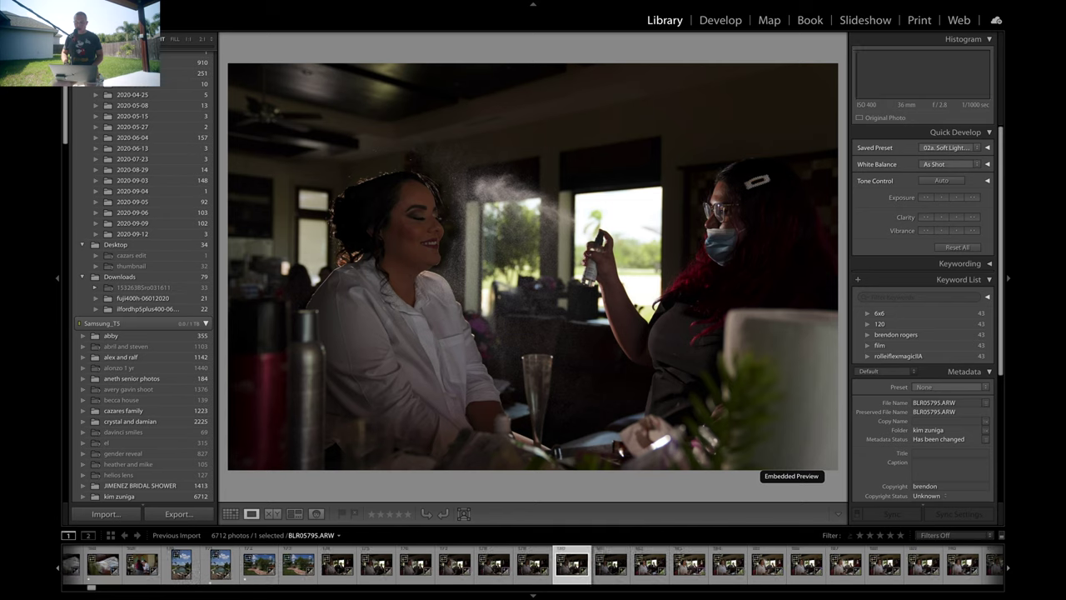
key("Right")
key("Right")
key("Right")
key("Left")
key("Left")
key("1")
- Review the remaining setting-spray photos and give the best spray cloud frames one star
key("Right")
key("Right")
key("Right")
key("Right")
key("Right")
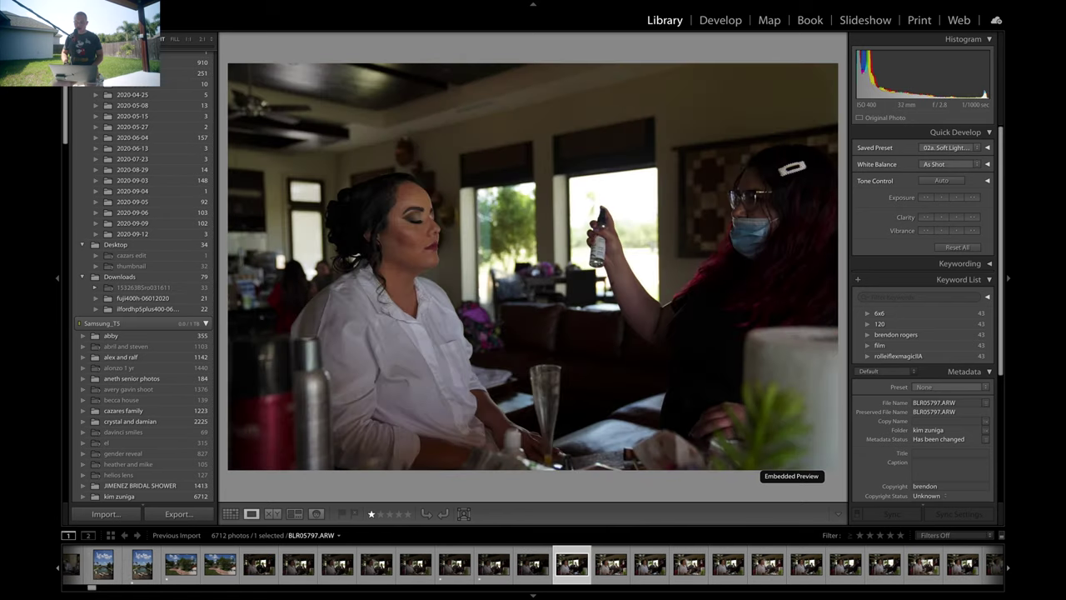
key("Right")
key("Right")
key("Right")
key("Left")
key("Right")
key("Right")
key("Right")
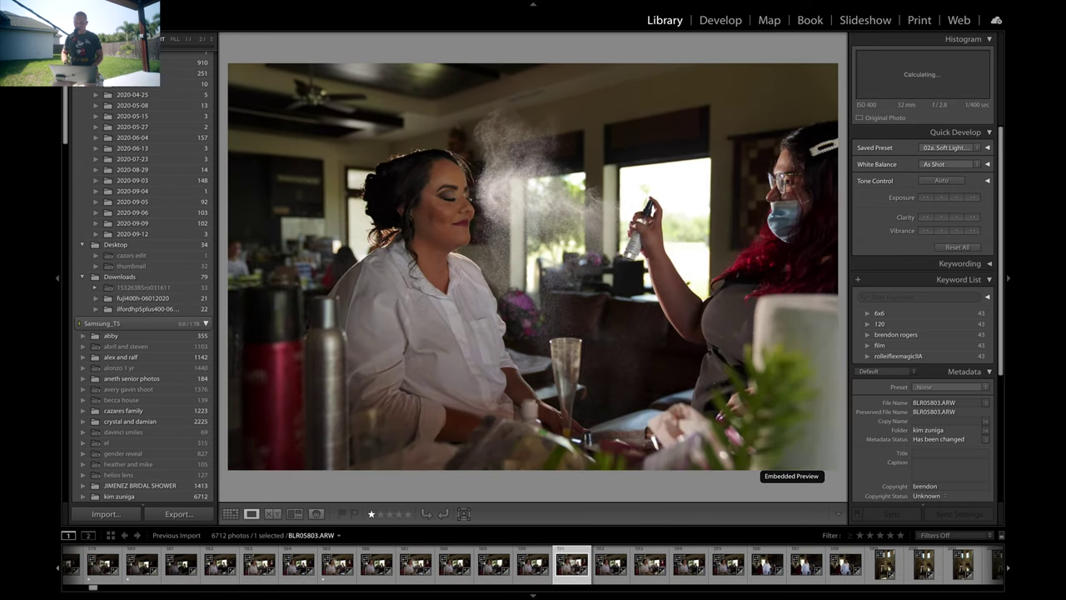
- Look through the last spray frames and the shots of the bride in her white robe
key("Right")
key("Right")
key("Right")
key("Right")
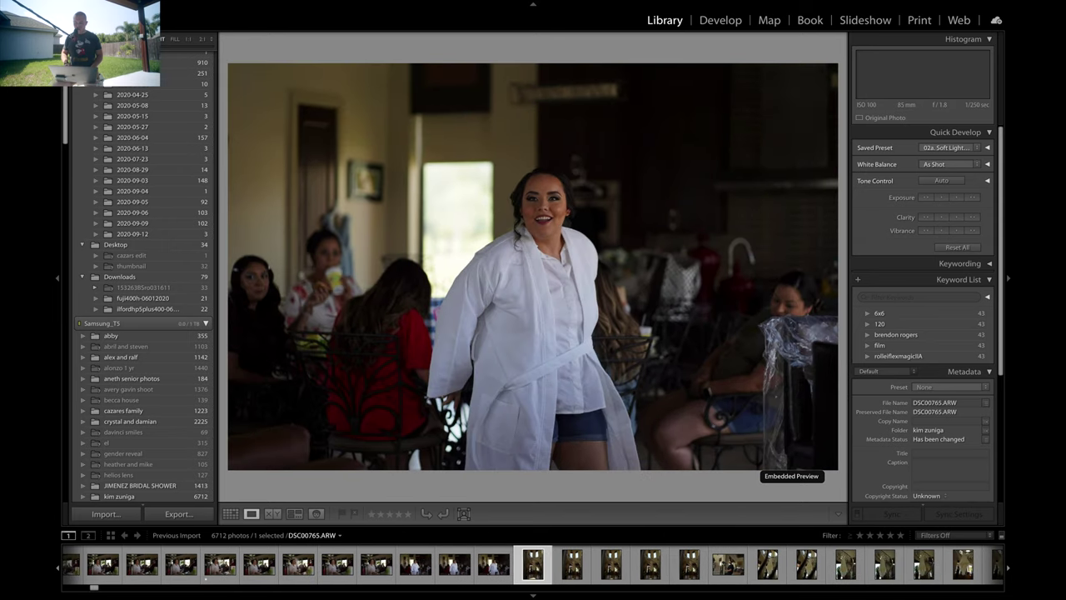
- Cull the photos of the wedding dress hanging on the curved staircase, giving the keepers one star
key("Right")
key("Right")
key("Left")
key("Right")
key("Right")
key("Right")
key("Right")
key("Right")
key("Left")
key("Right")
key("Right")
key("Right")
key("Right")
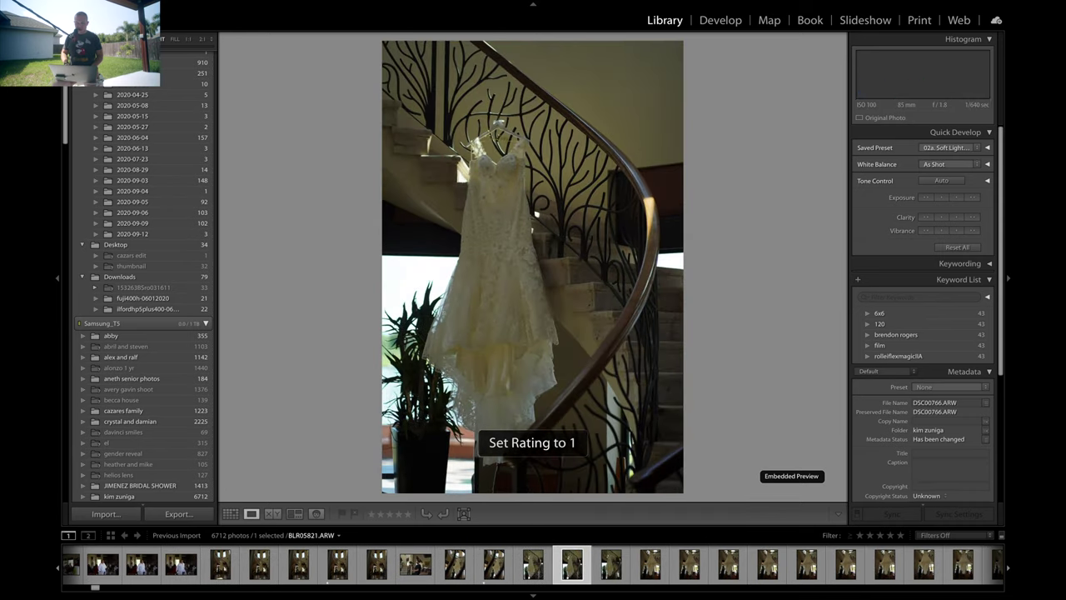
- Cull the low-angle photos of the wedding dress hanging beneath the staircase, giving the best frame one star
key("Right")
key("Right")
key("Right")
key("Right")
key("Right")
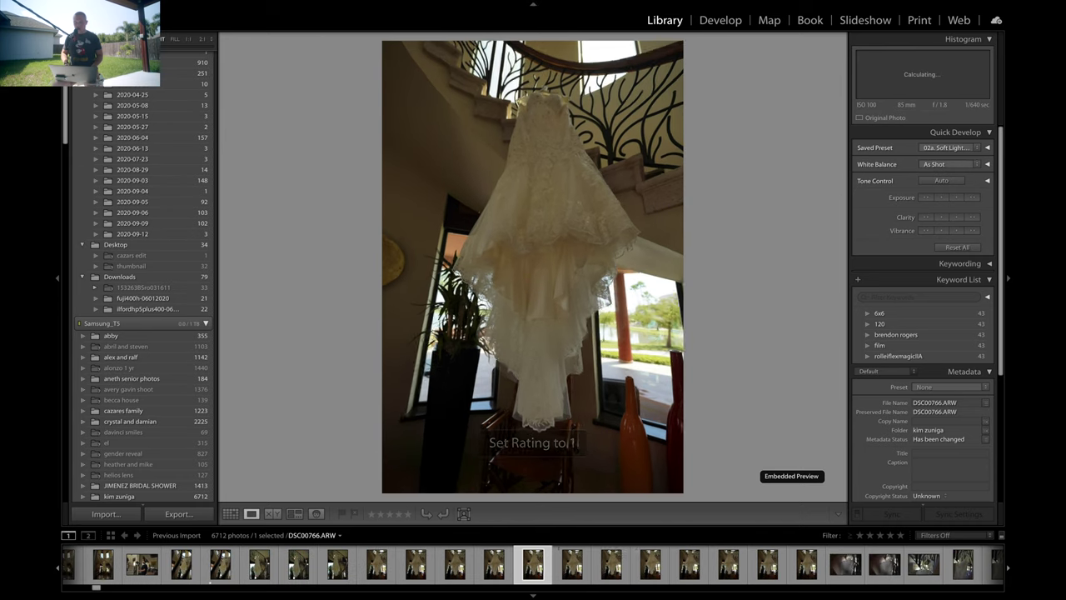
key("Right")
key("Right")
- Cull the close-ups of the dress's lace bodice, giving the keepers one star
key("Right")
key("Right")
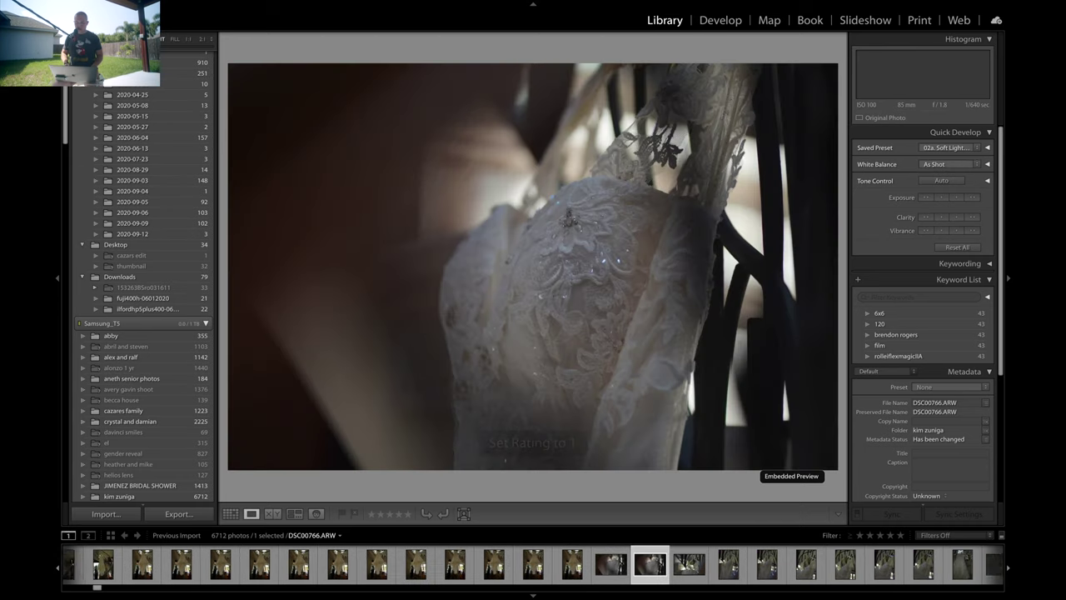
key("Right")
key("Right")
key("Right")
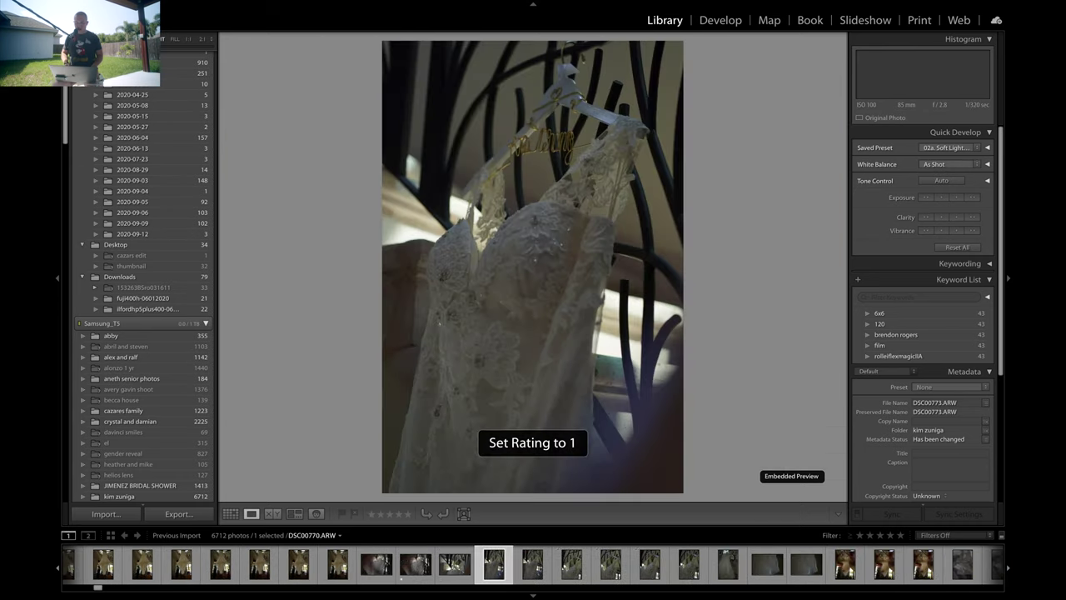
key("Left")
key("Right")
key("Right")
key("Right")
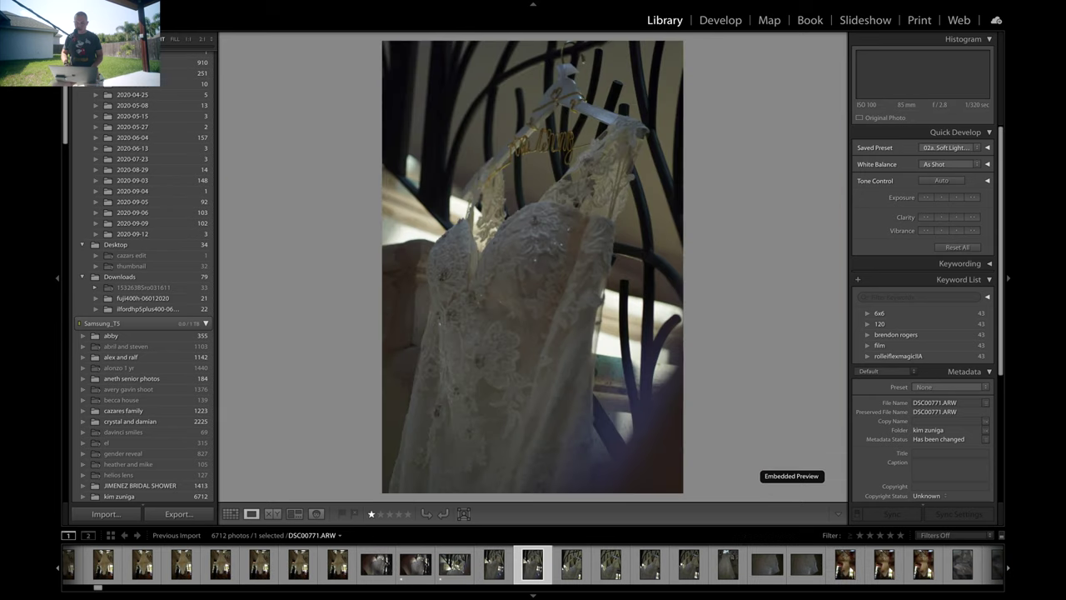
- Compare the remaining close-ups of the gold lettered hanger and dress, and give the chosen frame one star
key("Right")
key("Right")
key("Right")
key("Right")
key("Right")
key("Right")
key("Right")
key("Right")
key("Right")
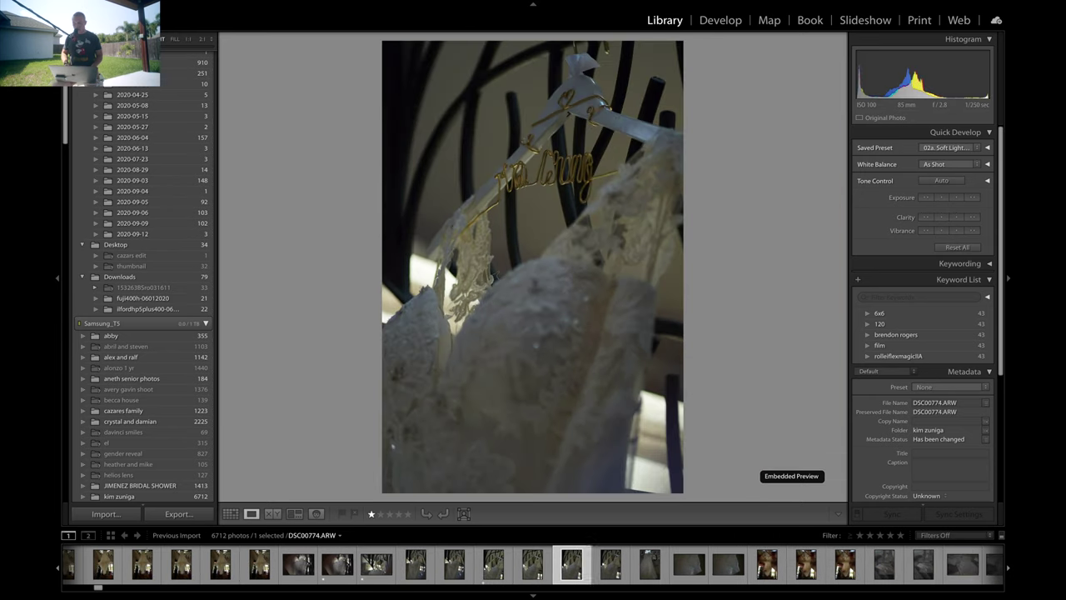
- Return to the staircase dress photo framed by blurred red foreground and give it one star
key("Right")
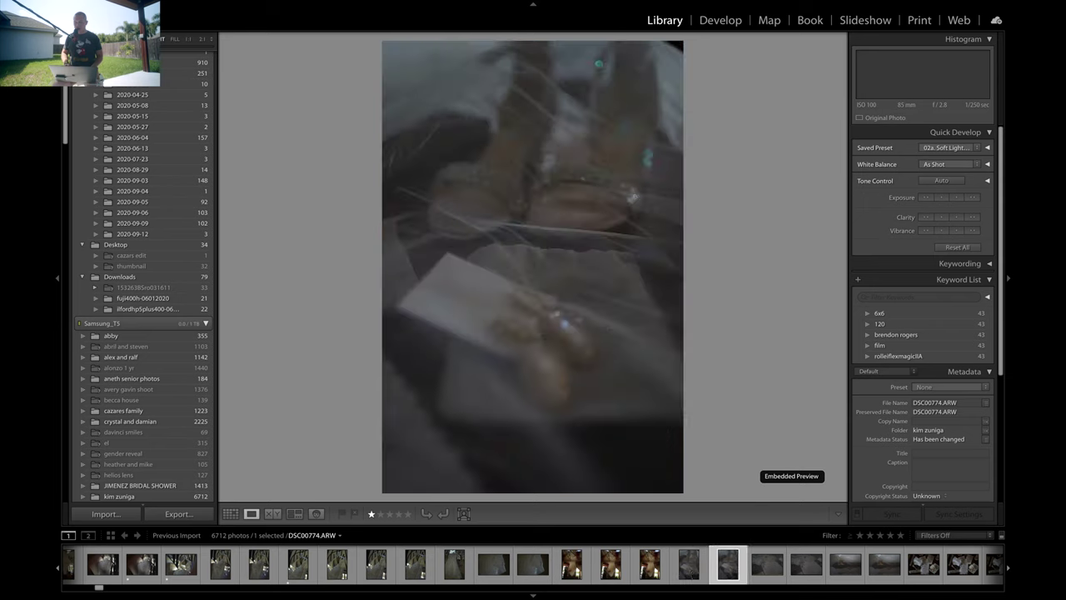
key("Left")
key("Left")
key("1")
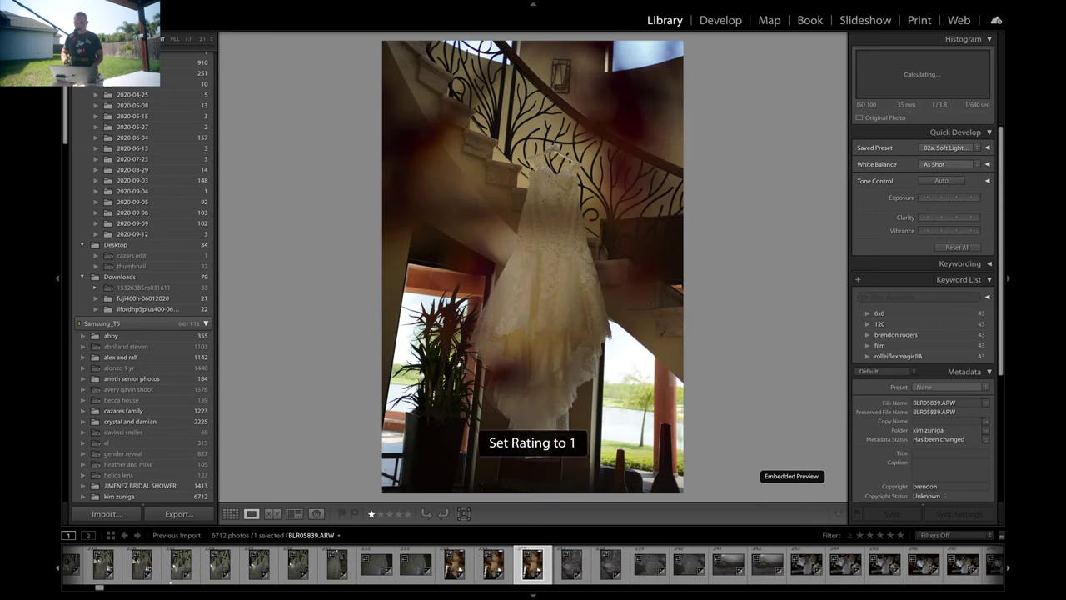
- Cull the photos of the bridal shoes and earrings under the veil, giving the best frames one star
key("Right")
key("Right")
key("Right")
key("Right")
key("Right")
key("Right")
key("Left")
key("1")
key("Right")
key("Right")
key("Right")
key("Right")
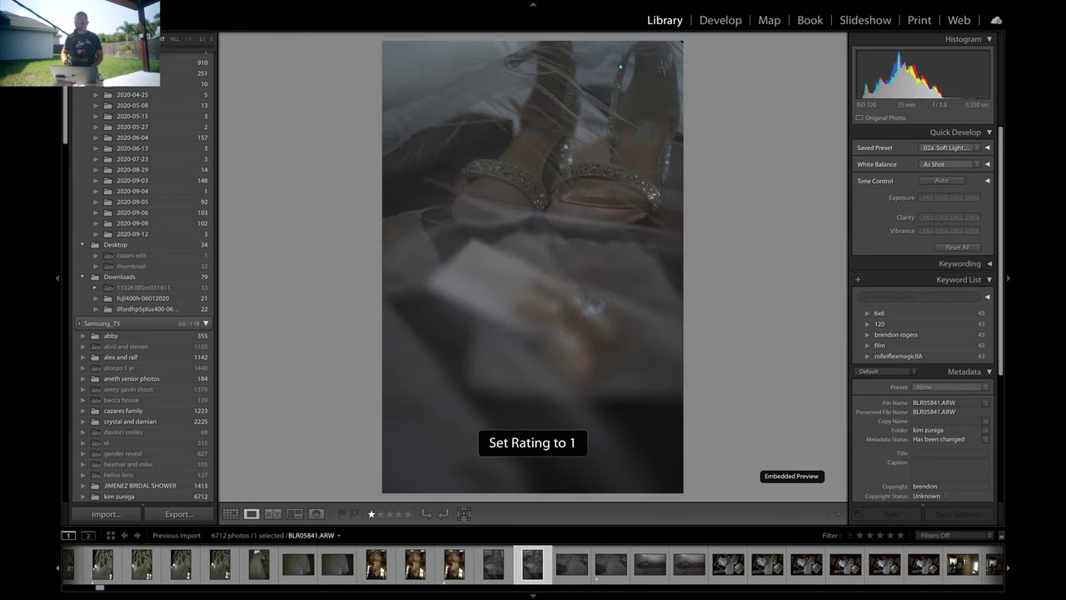
key("Left")
- Compare the flat-lay photos of the invitation, masks, garter and jewellery, and give the best frames one star
key("Right")
key("Right")
key("Right")
key("Right")
key("Right")
key("Right")
key("Right")
key("Right")
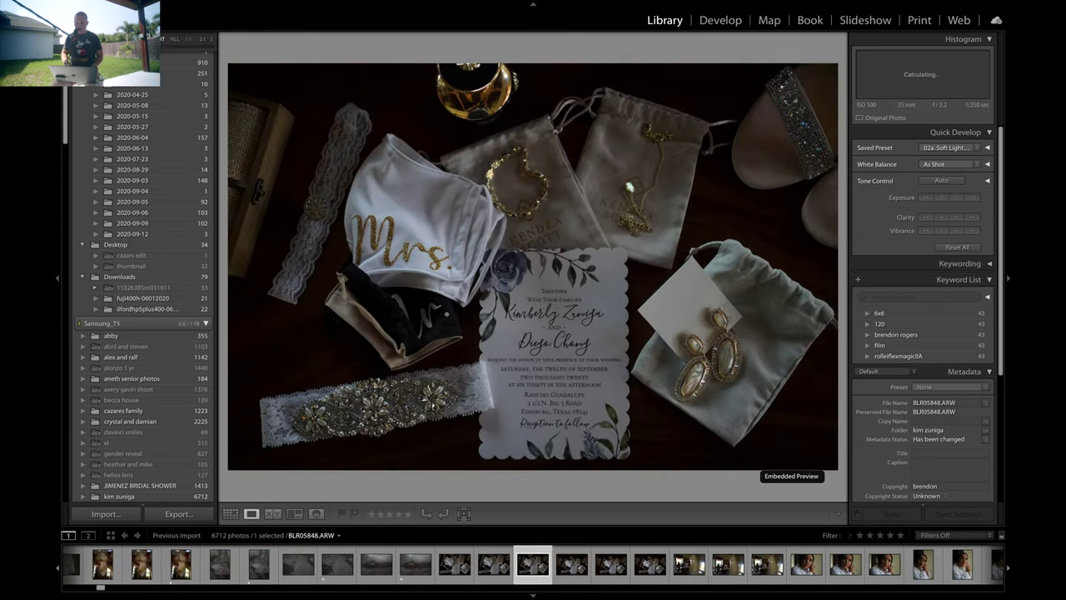
key("Right")
key("Left")
key("Left")
key("Left")
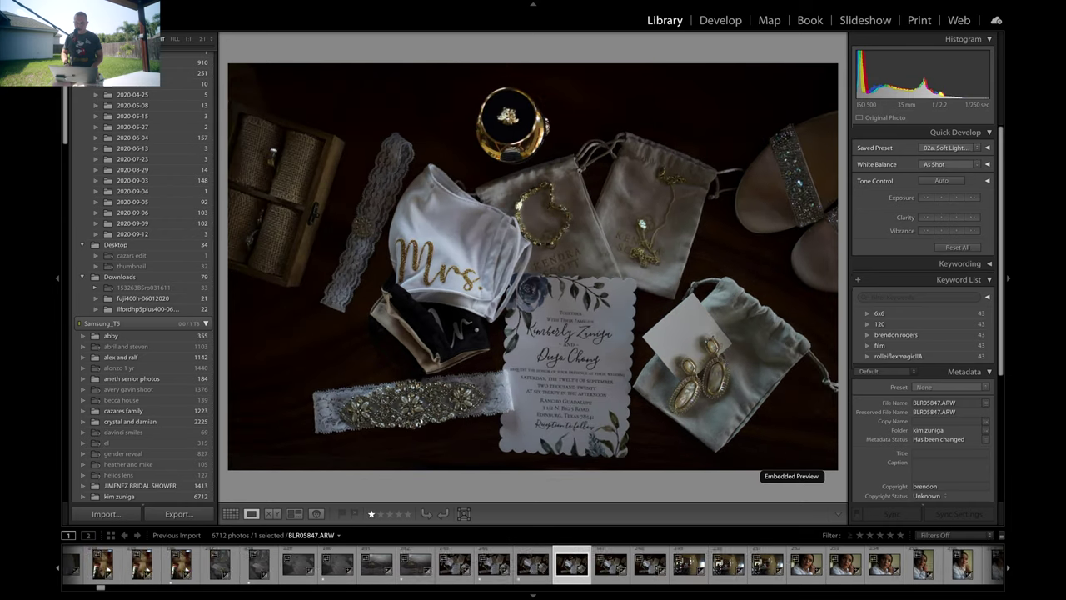
key("Right")
key("1")
- Cull the first photos of the bride in her robe putting on an earring, giving the keepers one star
key("Right")
key("Right")
key("Right")
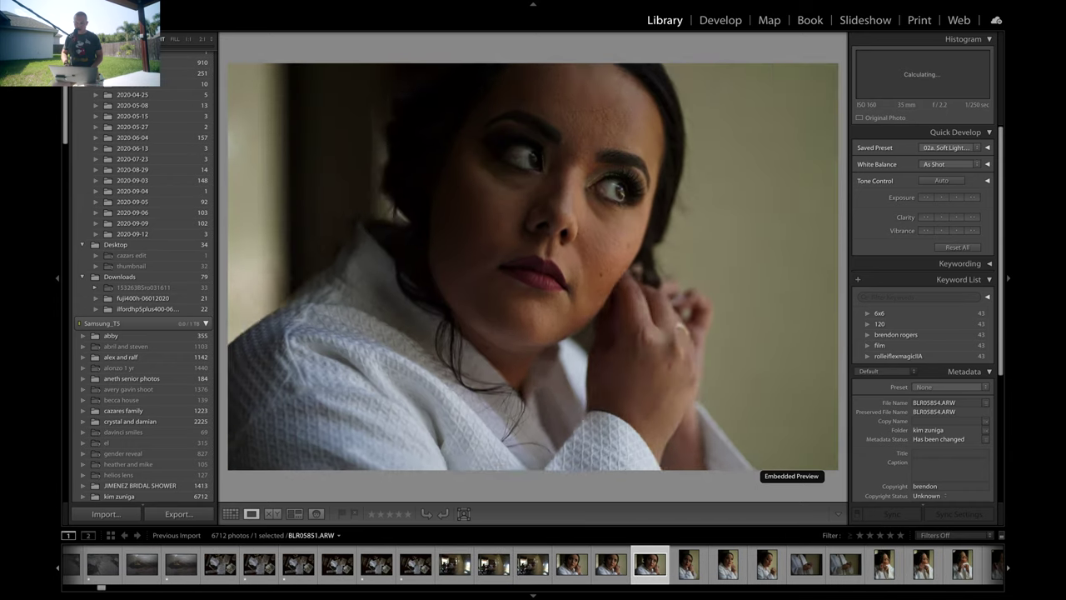
key("Right")
key("Right")
key("Right")
key("Right")
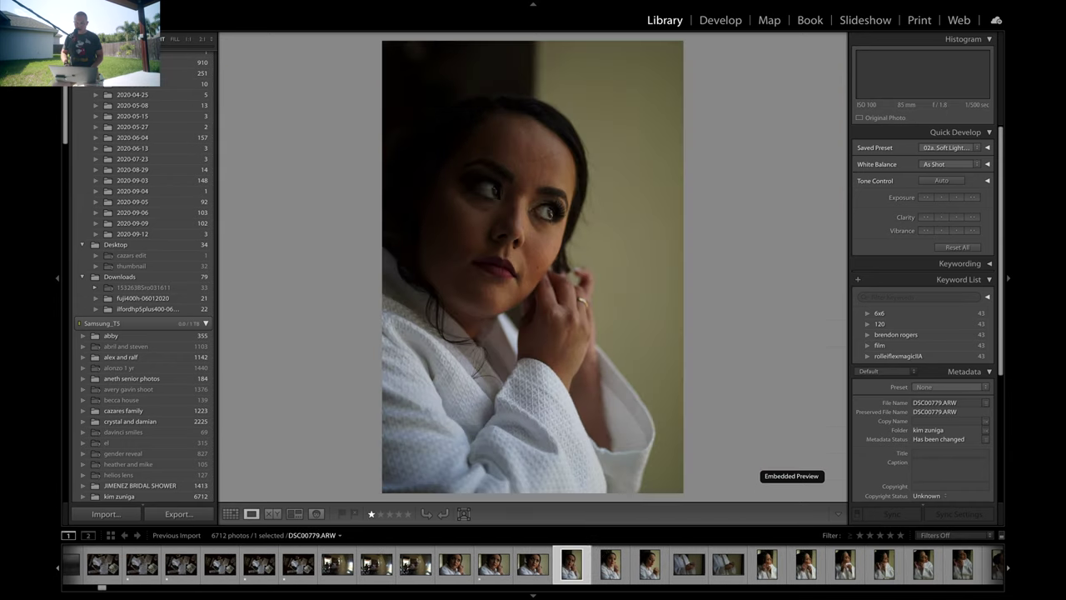
key("Right")
key("1")
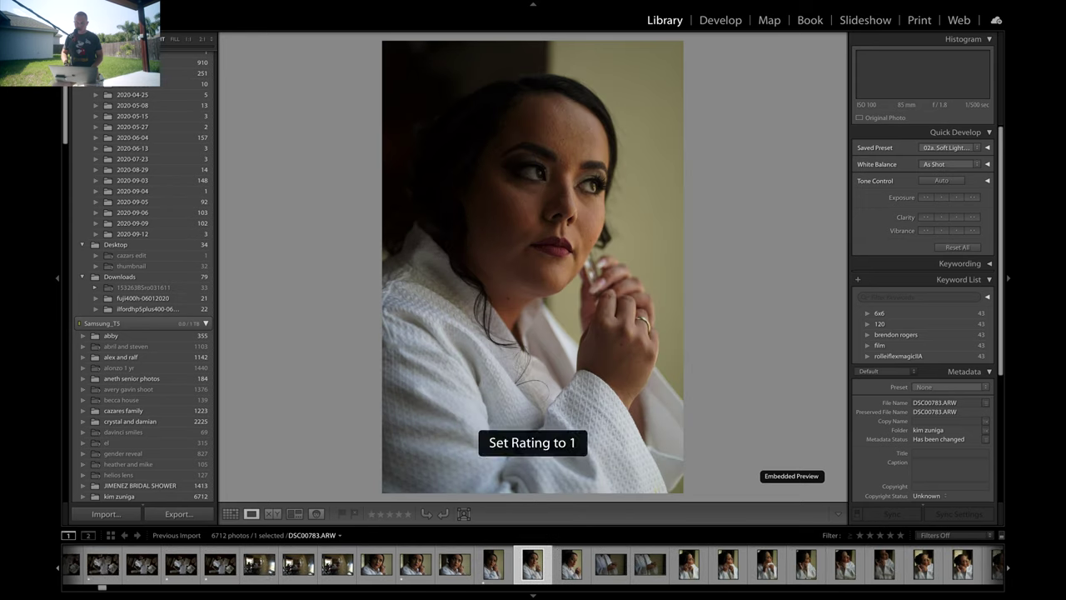
- Review the profile photos of the bride fastening her earring and give the best frames one star
key("Right")
key("Right")
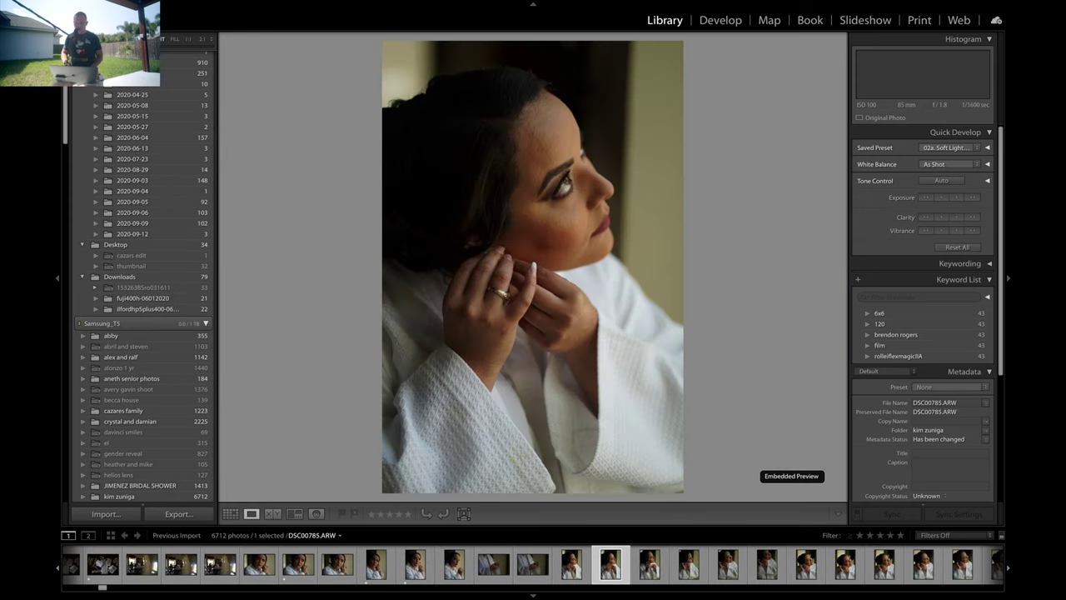
key("Right")
key("Right")
key("Right")
key("Right")
key("Right")
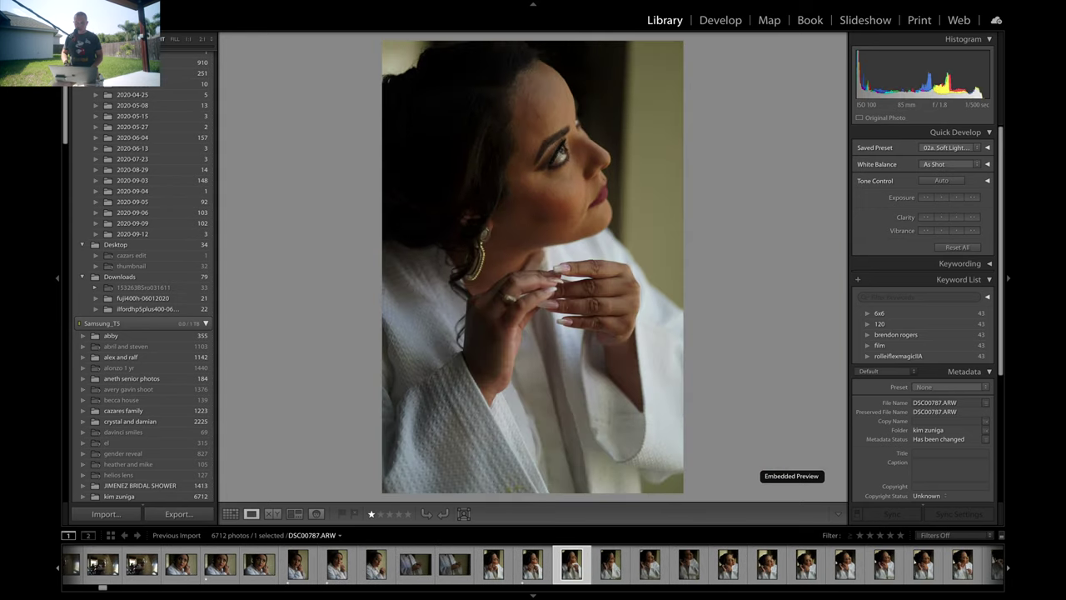
key("1")
key("Right")
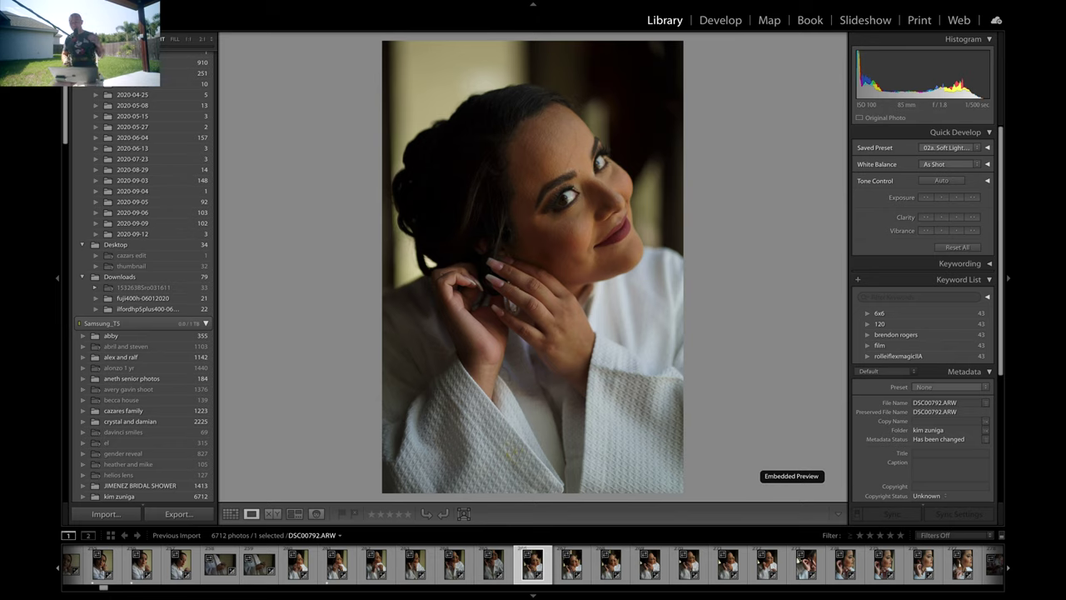
- Compare the photos of the bride smiling toward the camera with her earring and give the chosen frame one star
key("Right")
key("Right")
key("Right")
key("Right")
key("Right")
key("Right")
key("Right")
key("Right")
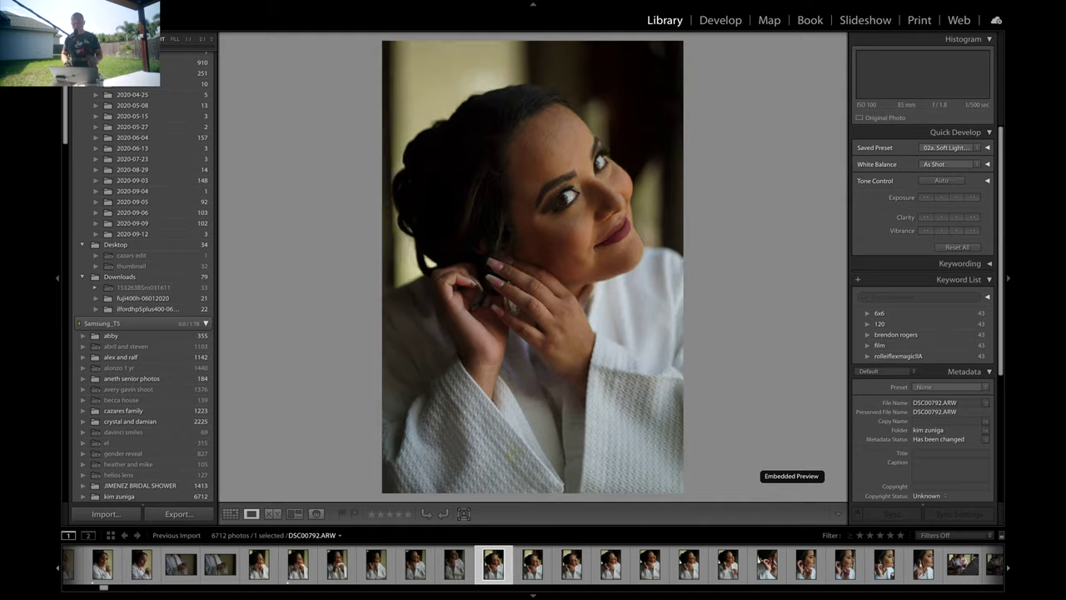
key("1")
- Look through the following photos up to the bride in her robe standing beneath the hanging dress
key("Right")
key("Right")
key("Right")
key("Right")
key("Right")
key("Right")
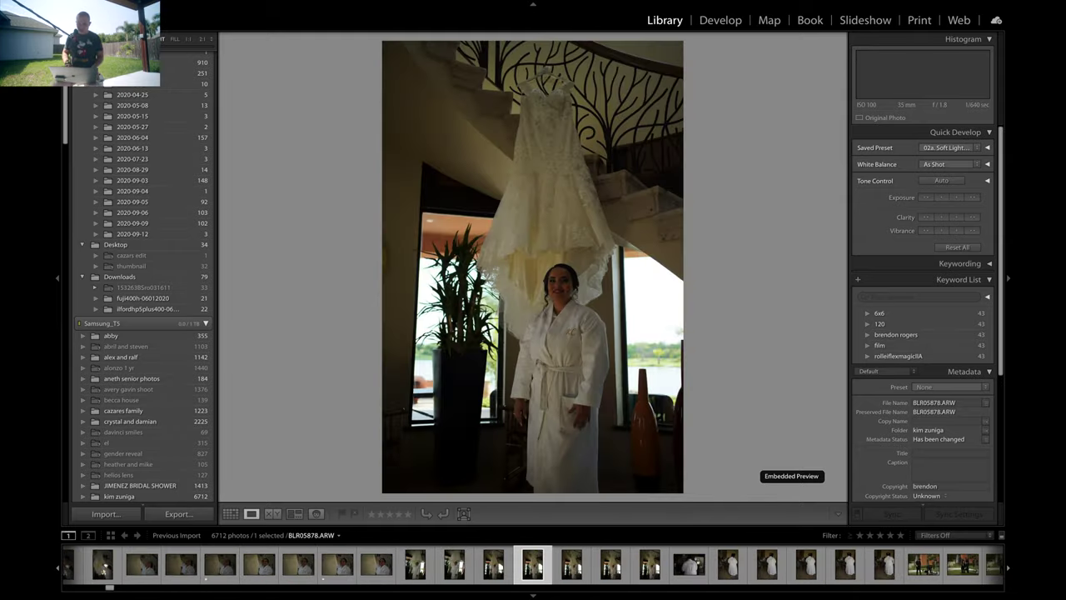
- Cull the photos of the woman in the pink sequined dress helping the bride into her gown, giving the keeper one star
key("Right")
key("Right")
key("Right")
key("Right")
key("Right")
key("Right")
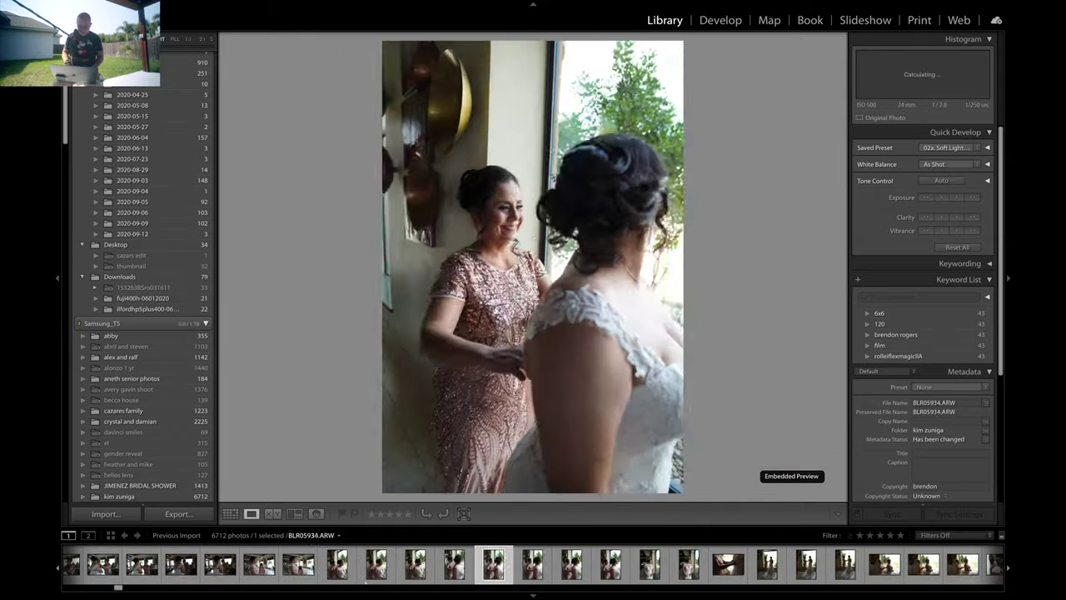
key("1")
key("Right")
key("Right")
key("Right")
key("Right")
key("Right")
key("Right")
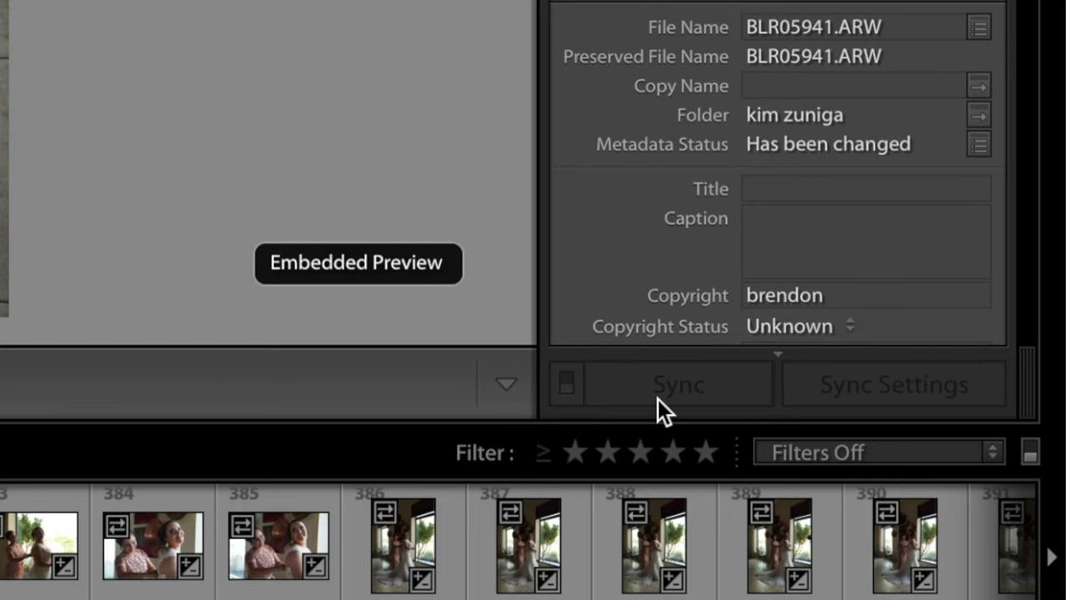
- Filter the imported photos with the Rated filter preset
left_click(818, 455)
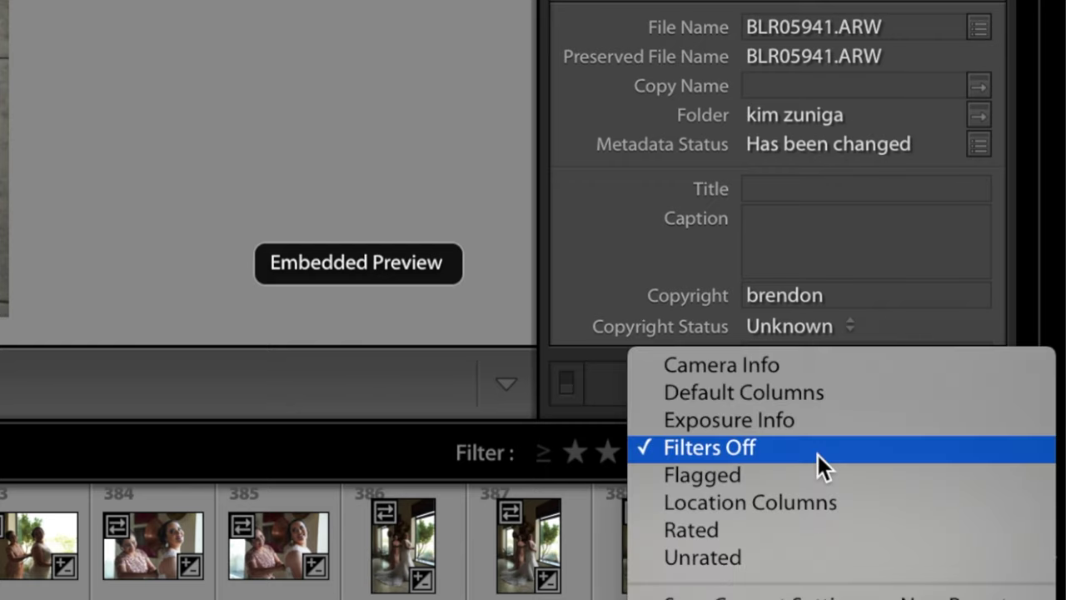
left_click(675, 533)
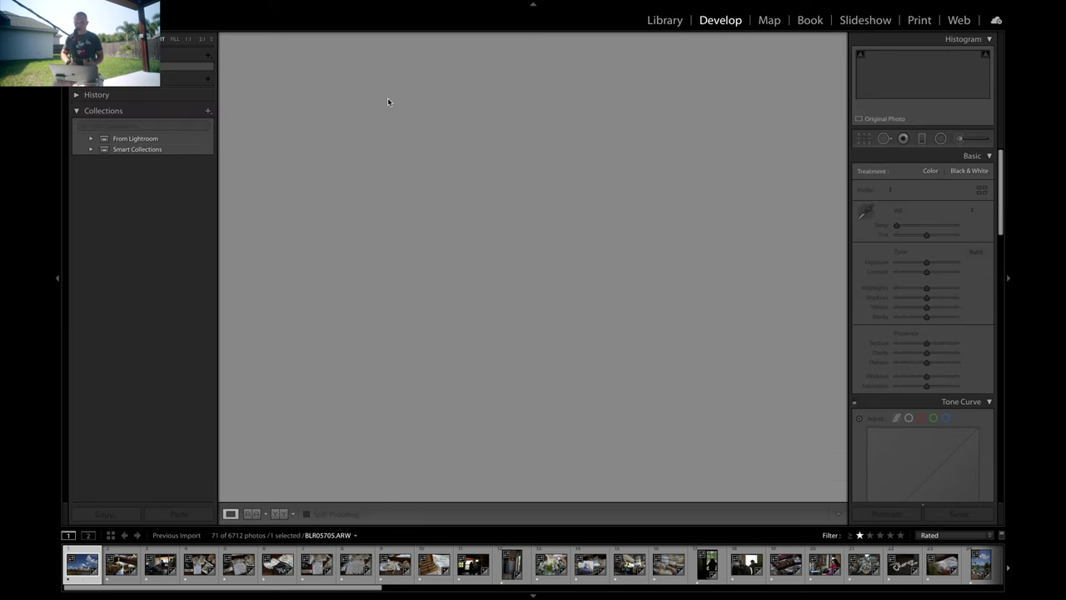
- Apply the 02c. HDR Natural (Environmental) preset to the lakeside building photo in Develop and set its exposure to -0.50
scroll(109, 401, "down", 2)
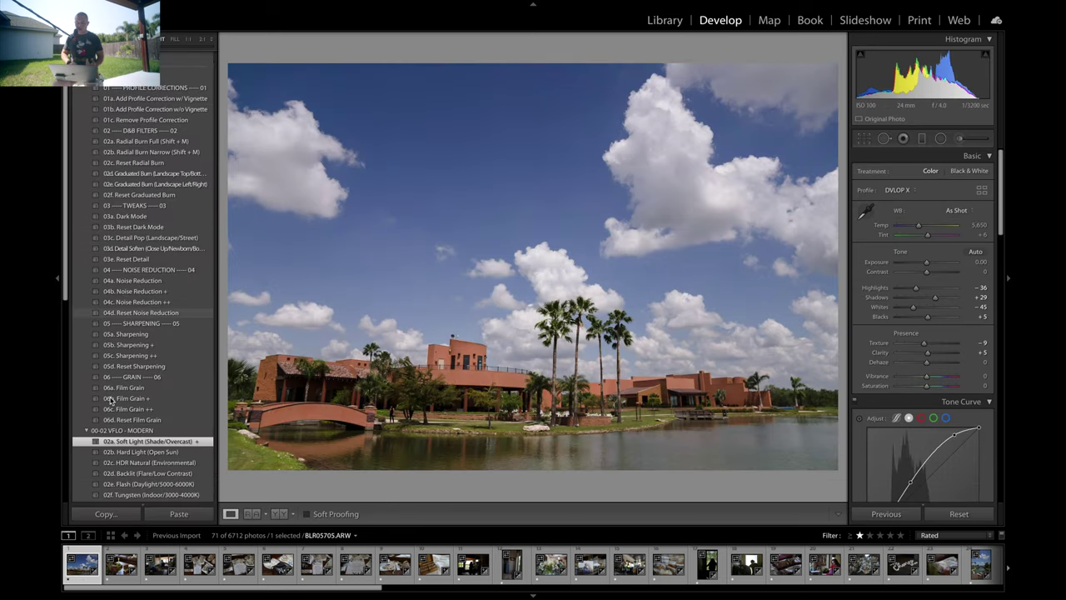
scroll(109, 471, "down", 1)
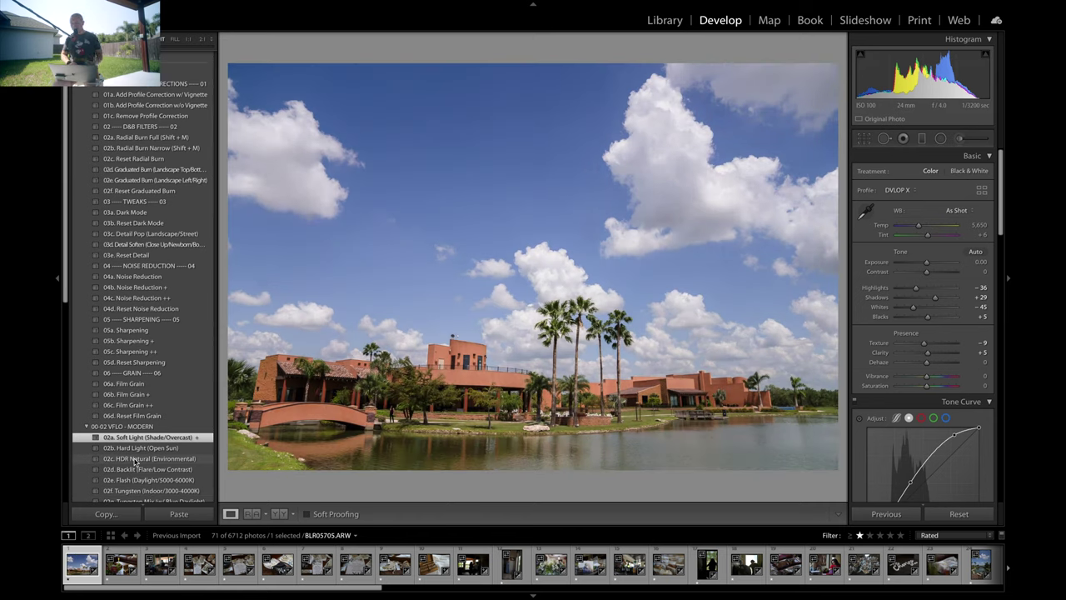
left_click(135, 461)
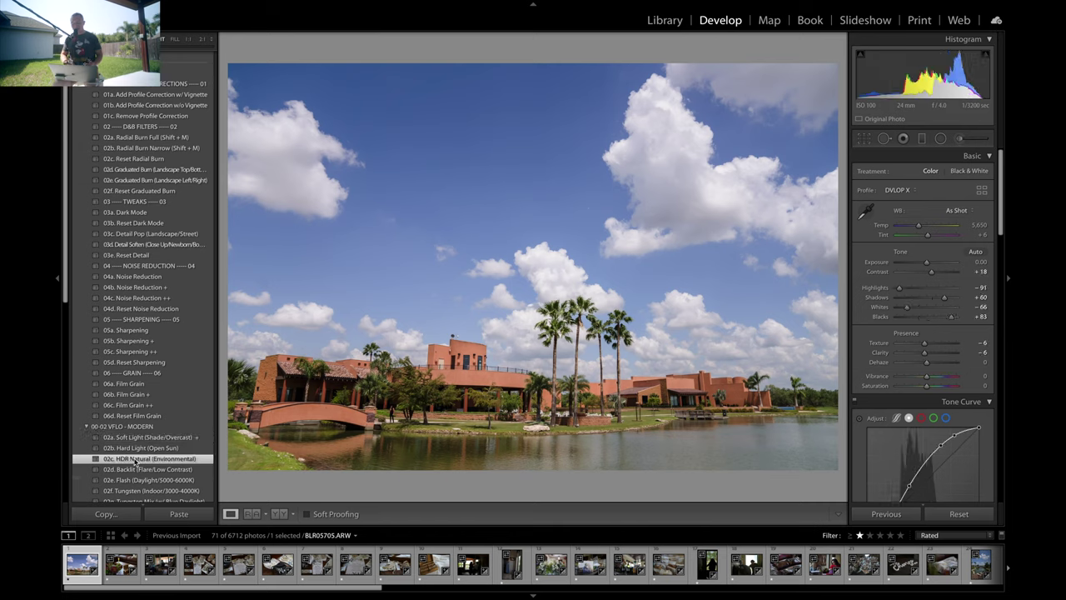
key("minus")
key("minus")
key("minus")
key("minus")
key("minus")
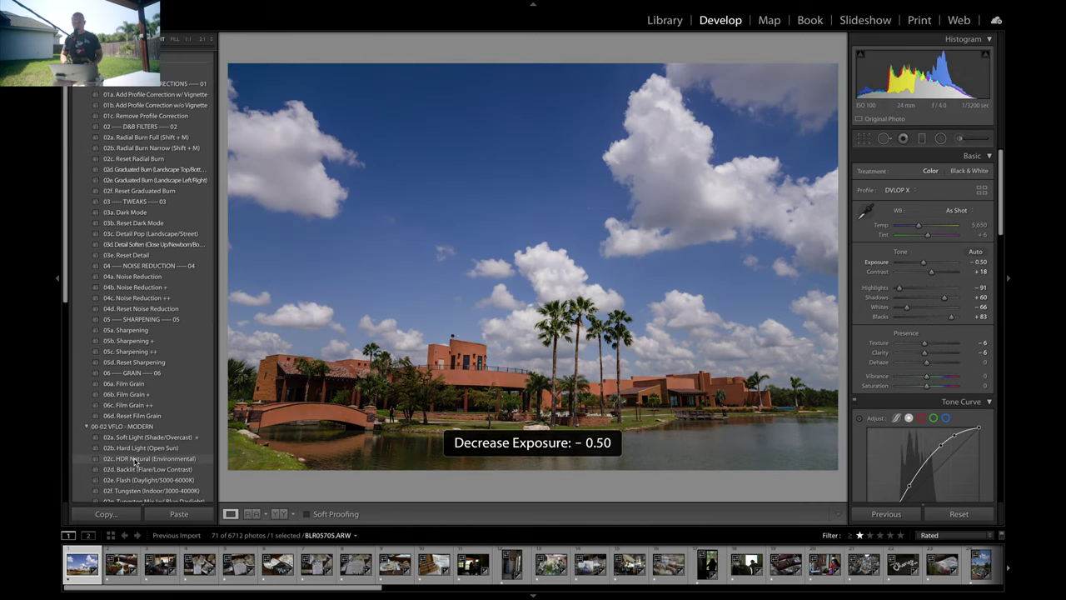
key("equal")
key("minus")
key("minus")
key("equal")
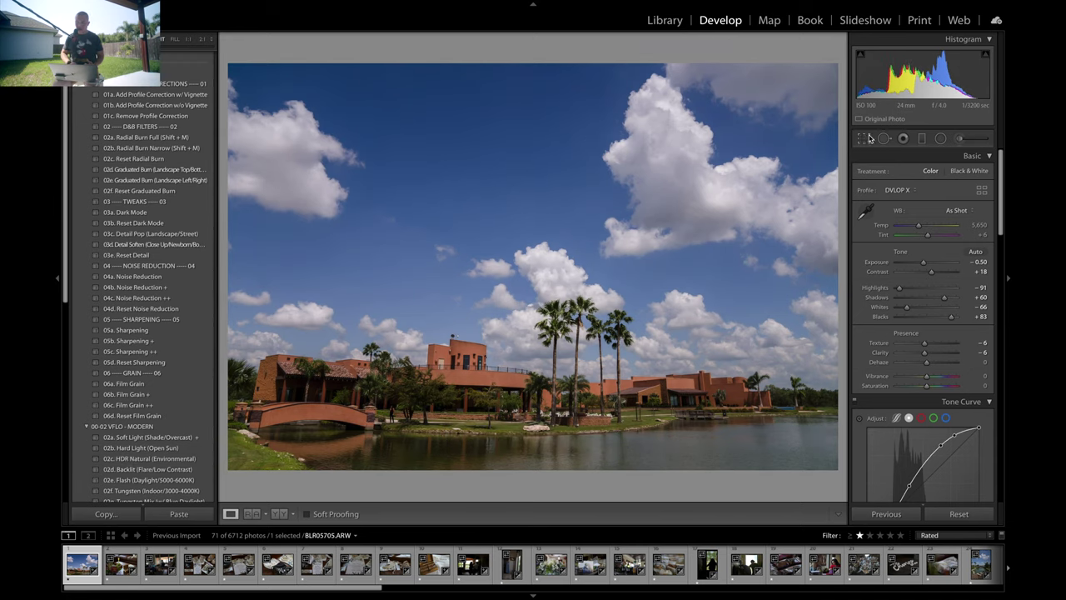
- Straighten the lakeside building photo with a crop angle of -0.69
key("r")
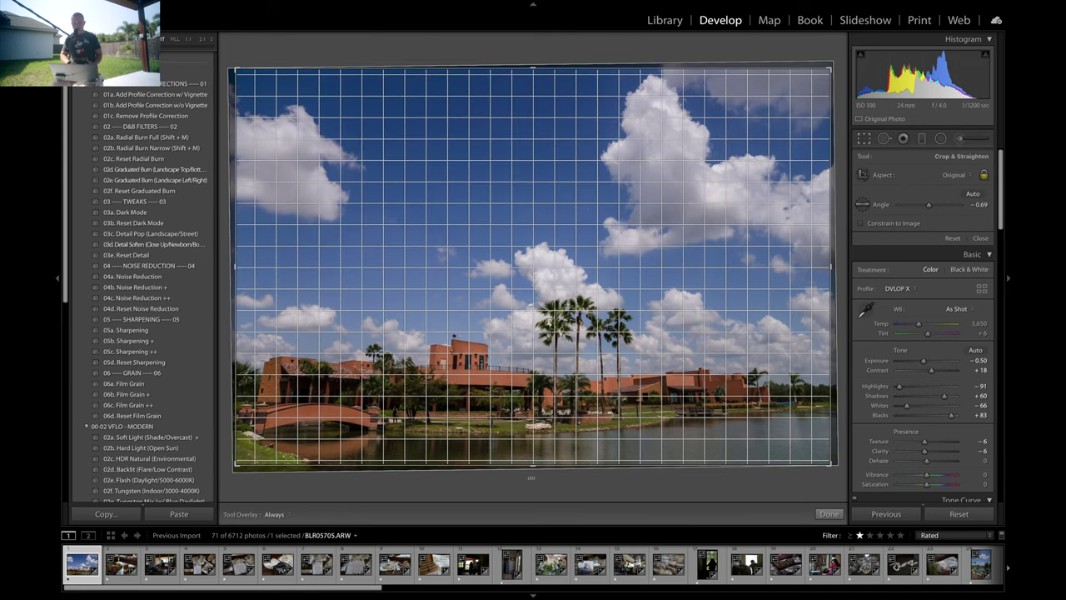
key("Return")
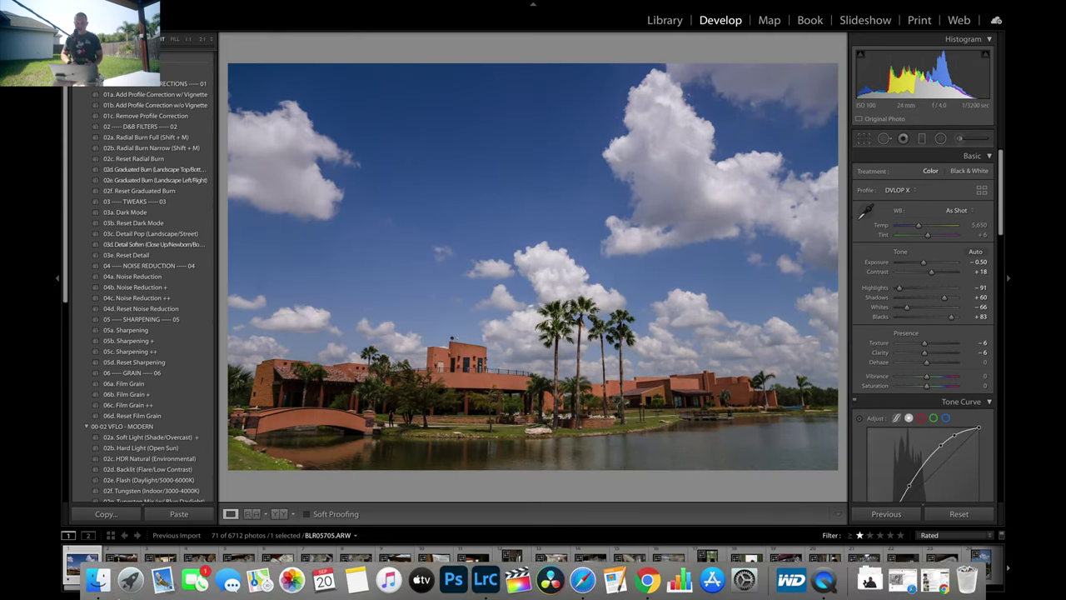
- Test darker and brighter exposures on the ring box and flowers photo, settling on an exposure of +0.20
left_click(120, 567)
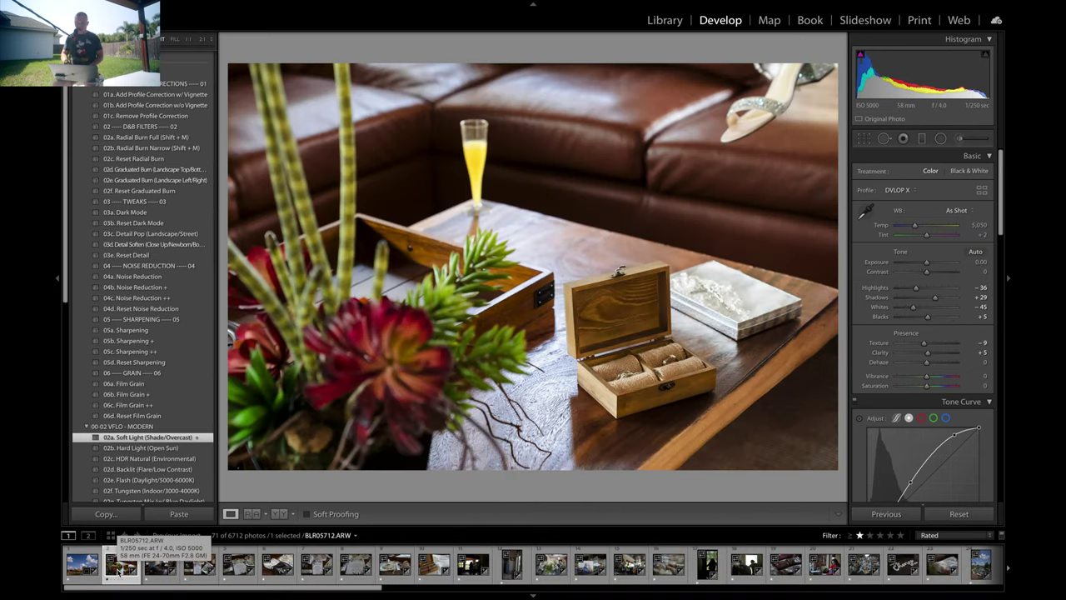
key("minus")
key("minus")
key("minus")
key("minus")
key("equal")
key("equal")
key("minus")
key("equal")
key("equal")
key("minus")
key("minus")
key("equal")
key("equal")
key("equal")
key("equal")
key("equal")
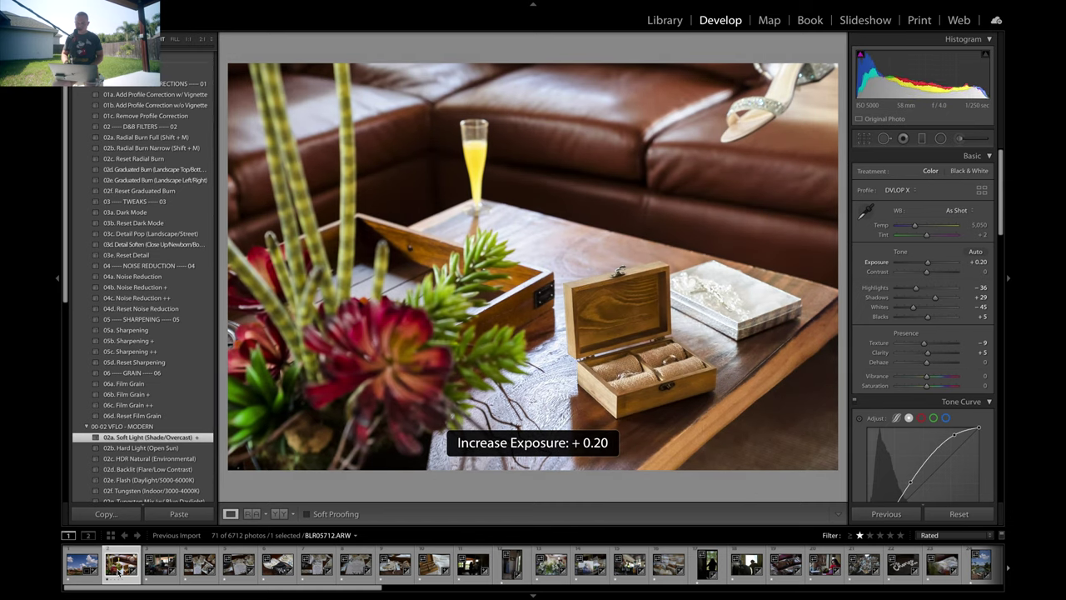
key("equal")
key("equal")
key("equal")
key("equal")
key("minus")
key("minus")
key("minus")
key("minus")
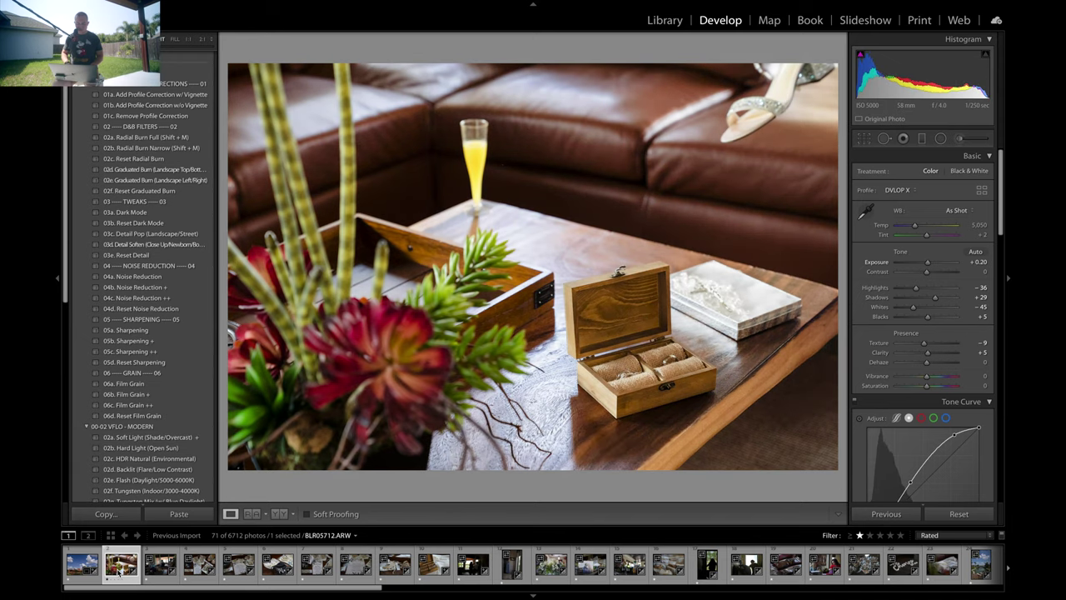
- Check the dark indoor photo of the women against the ring box photo, and bring up the first invitation flat-lay
key("Right")
key("Left")
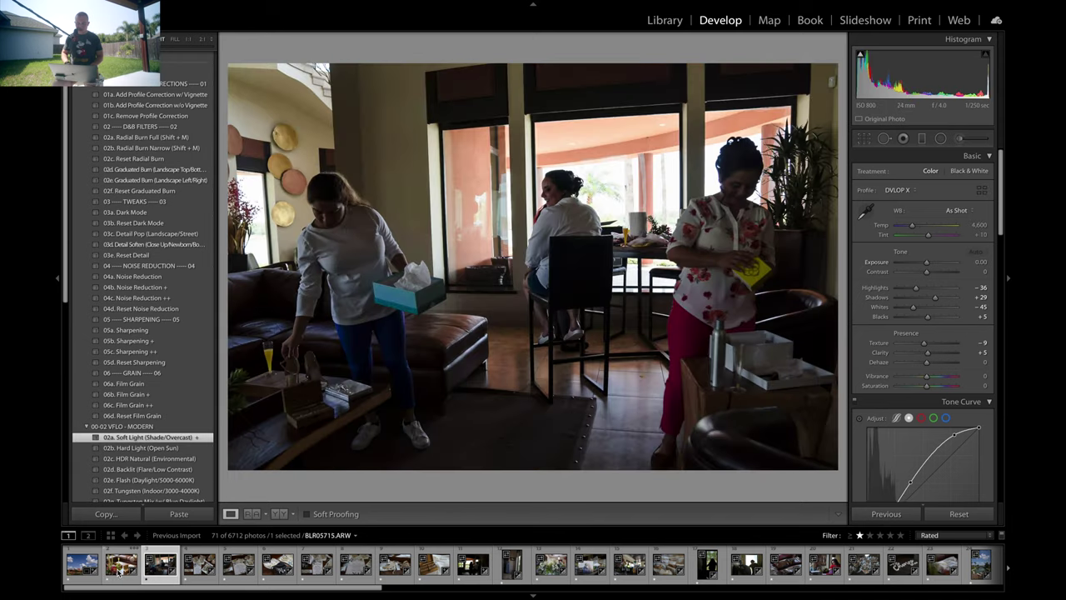
left_click(120, 571)
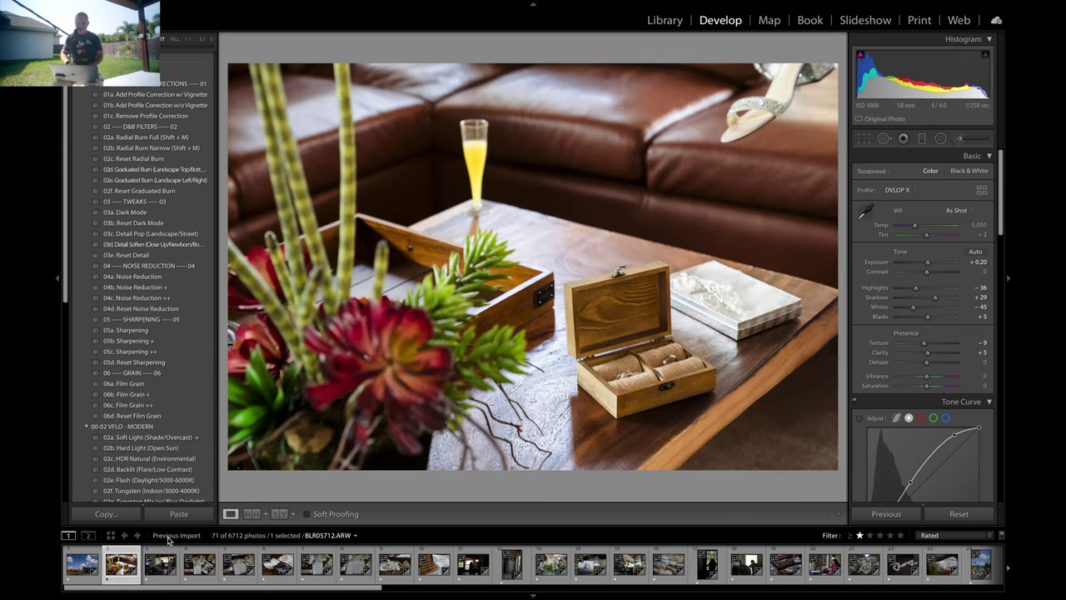
left_click(199, 570)
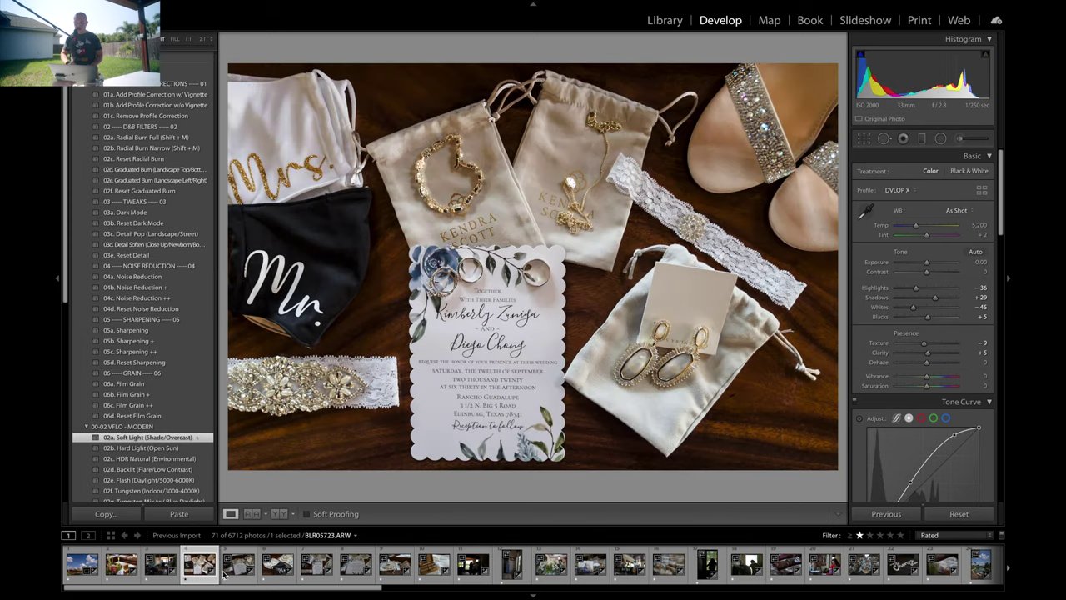
- Synchronize the ring box and flowers photo's develop settings to the next eight photos, through the close-up of the open ring box, keeping the default sync options
left_click(236, 566)
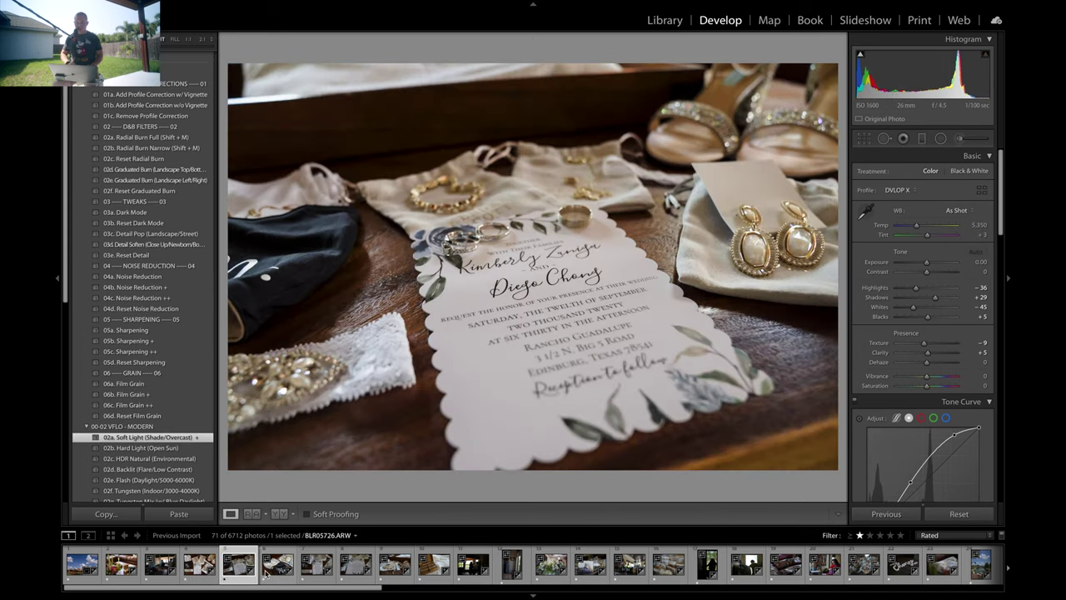
left_click(279, 571)
left_click(315, 574)
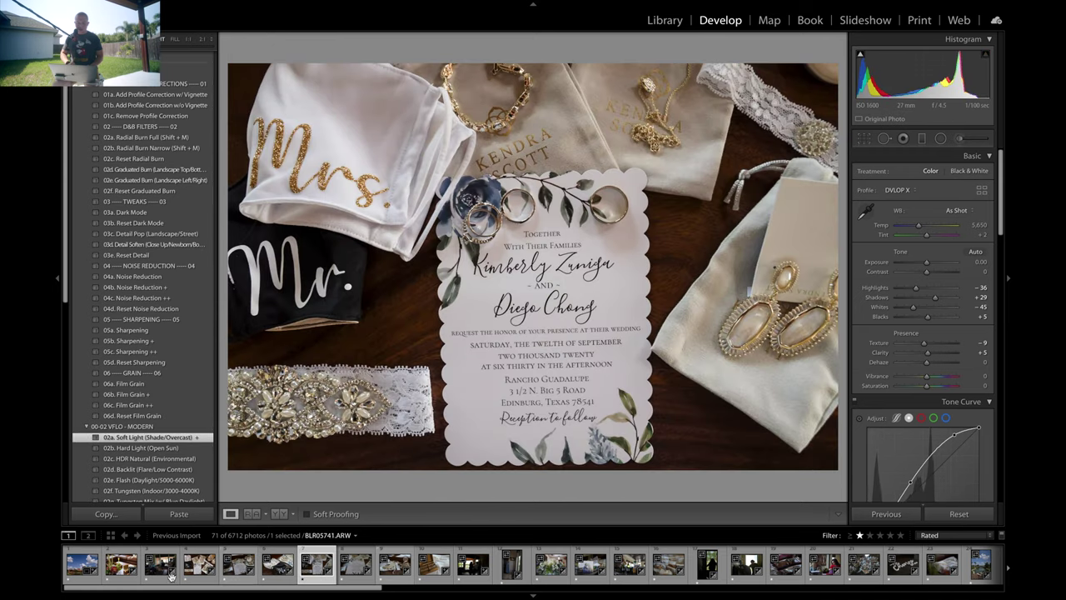
left_click(121, 571)
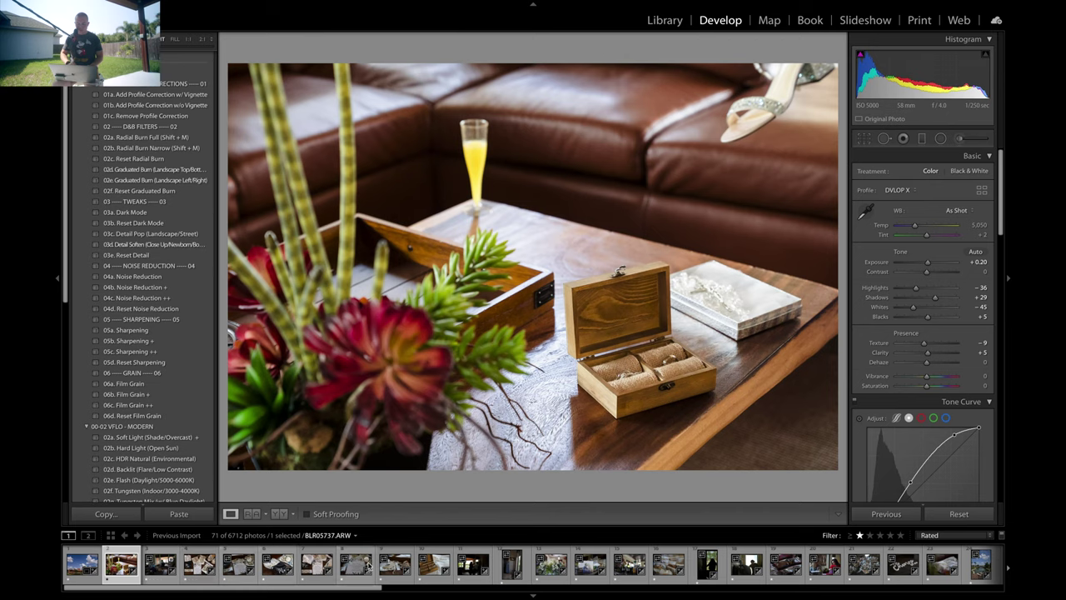
left_click(434, 567, "shift")
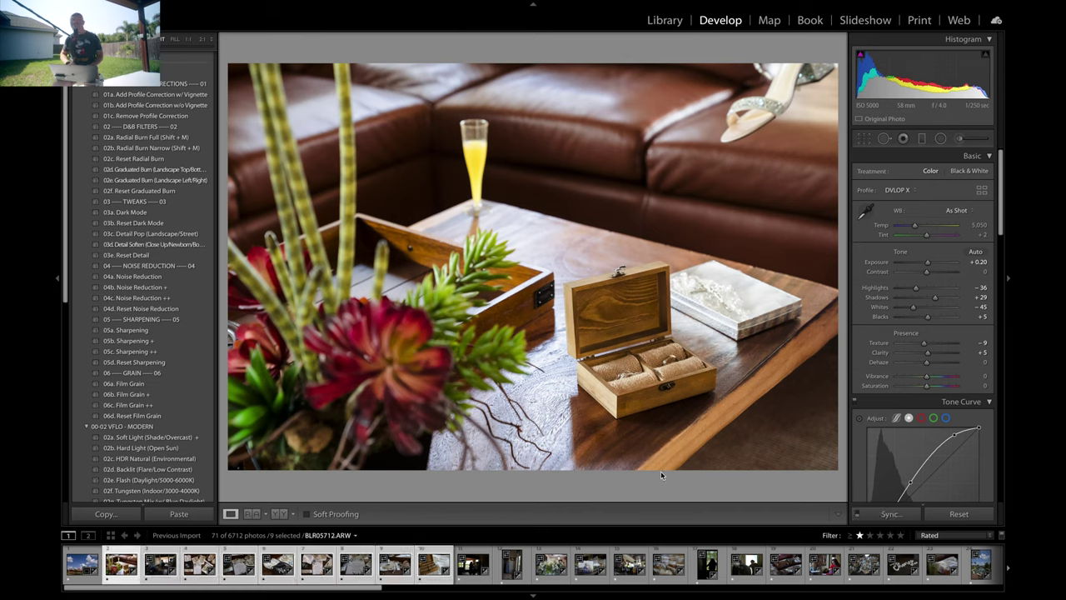
left_click(891, 514)
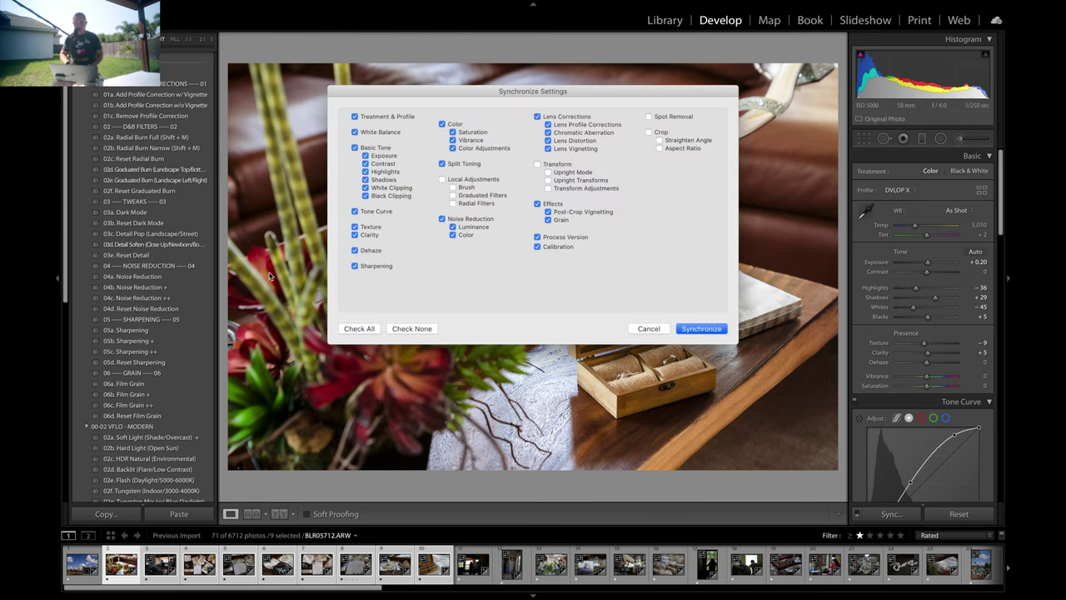
left_click_drag(495, 94, 479, 69)
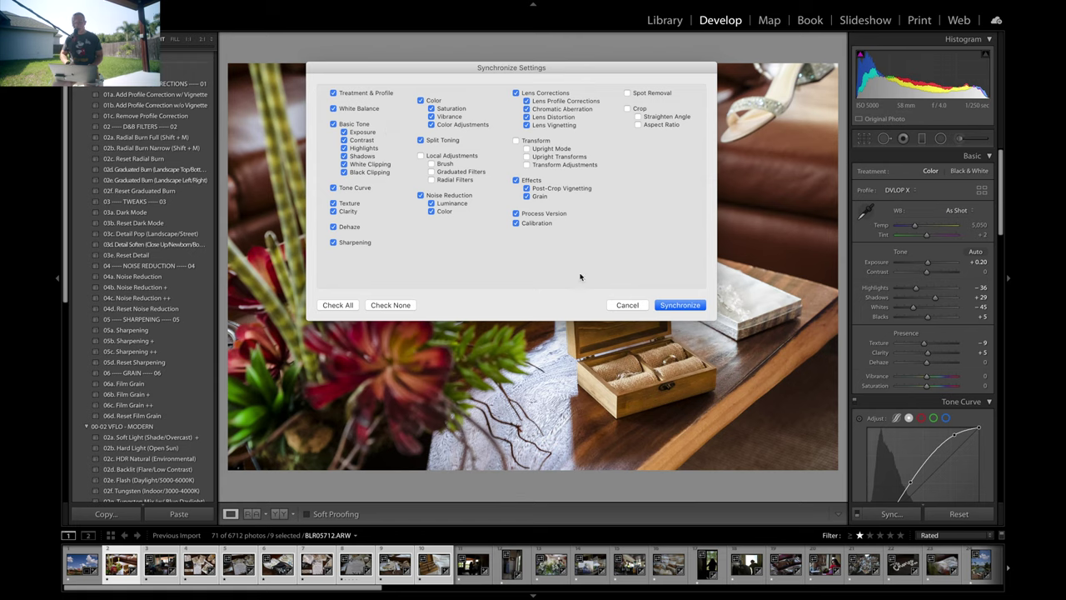
left_click(679, 305)
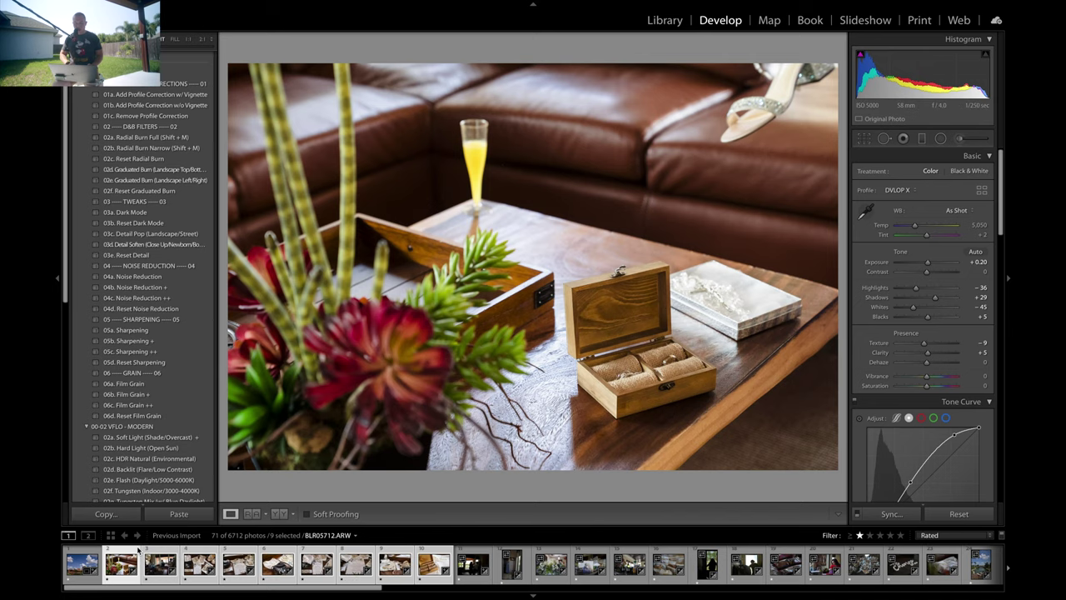
- Review each of the synchronized photos and set the exposure of the open ring box close-up to -0.10
key("Right")
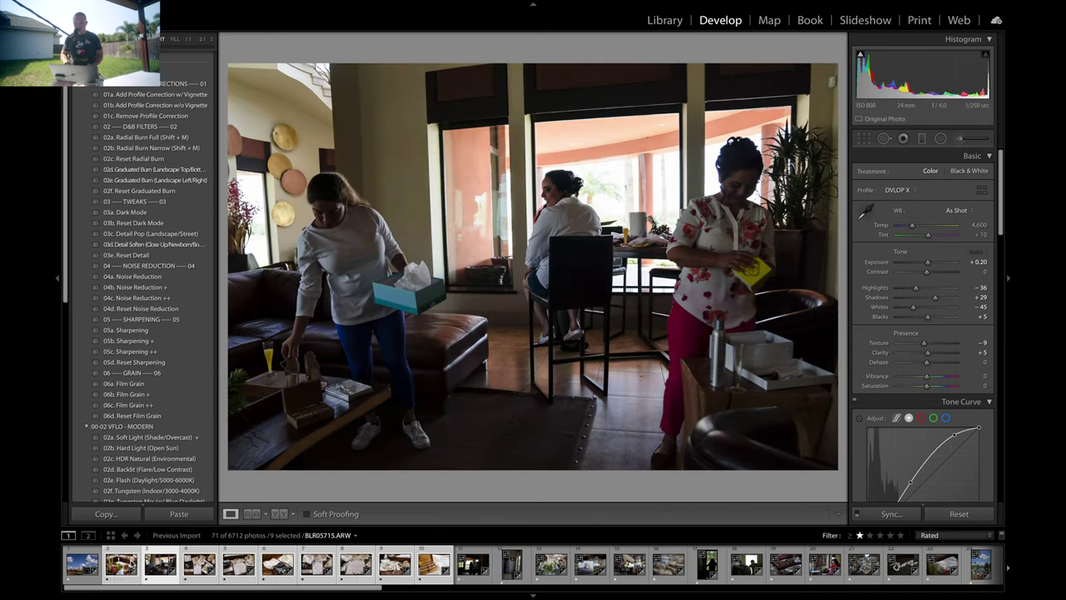
key("Right")
key("Right")
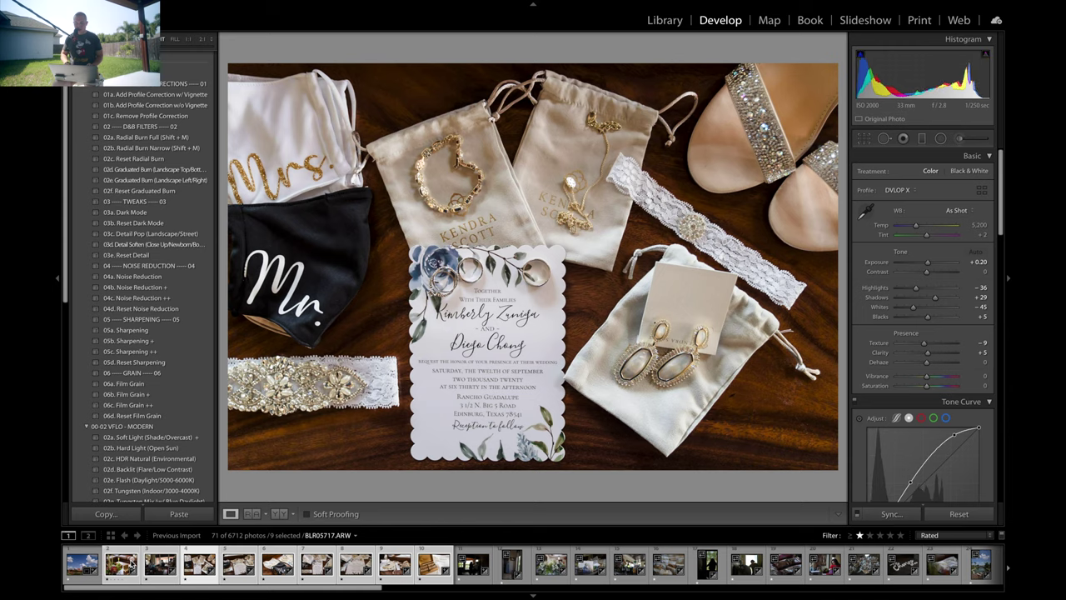
key("Right")
key("Right")
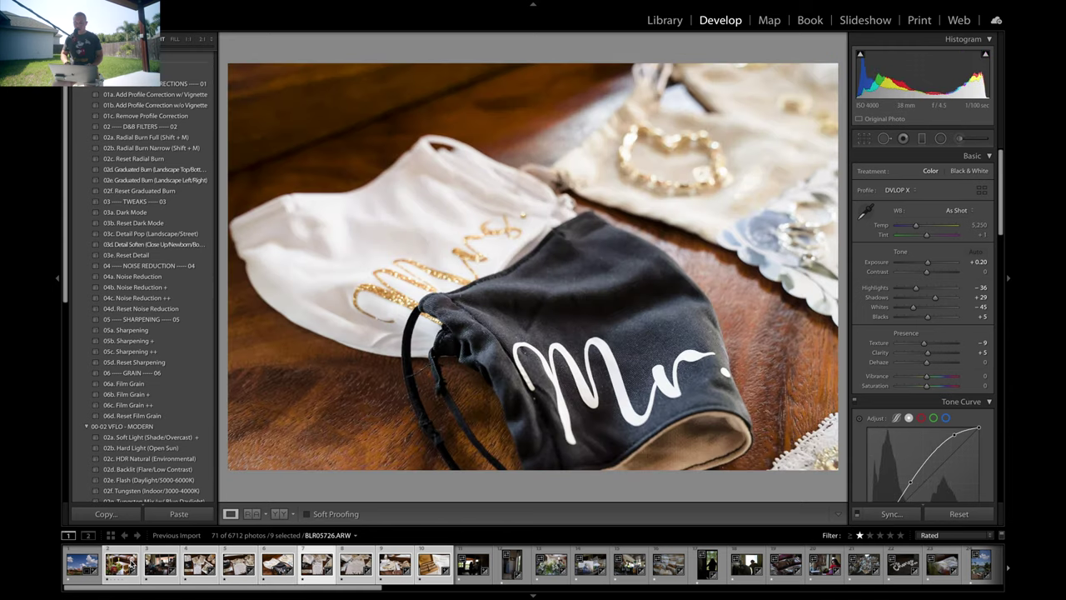
key("Right")
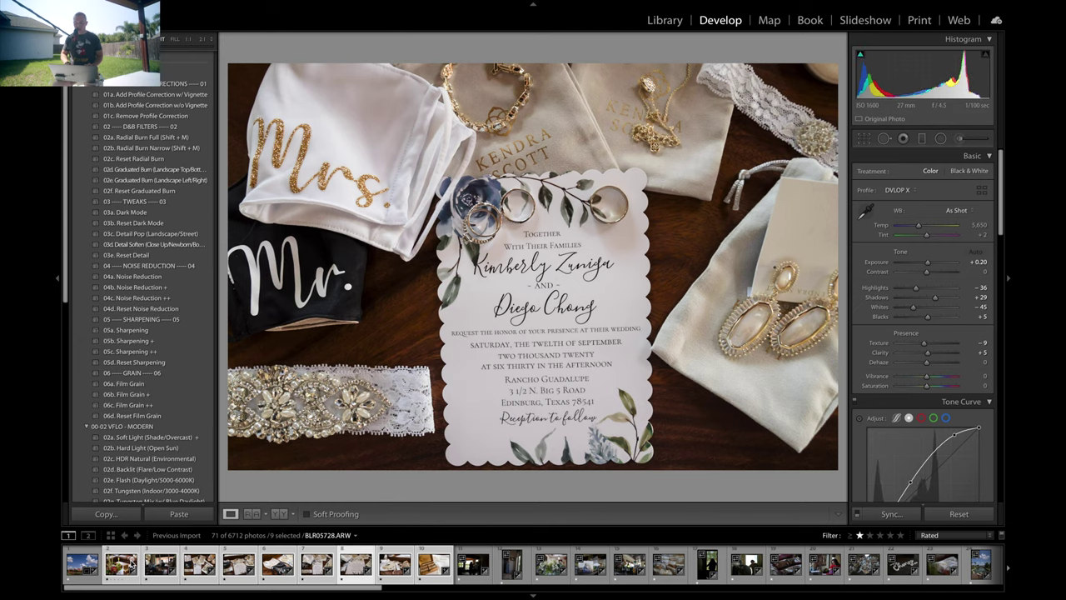
key("Right")
key("Right")
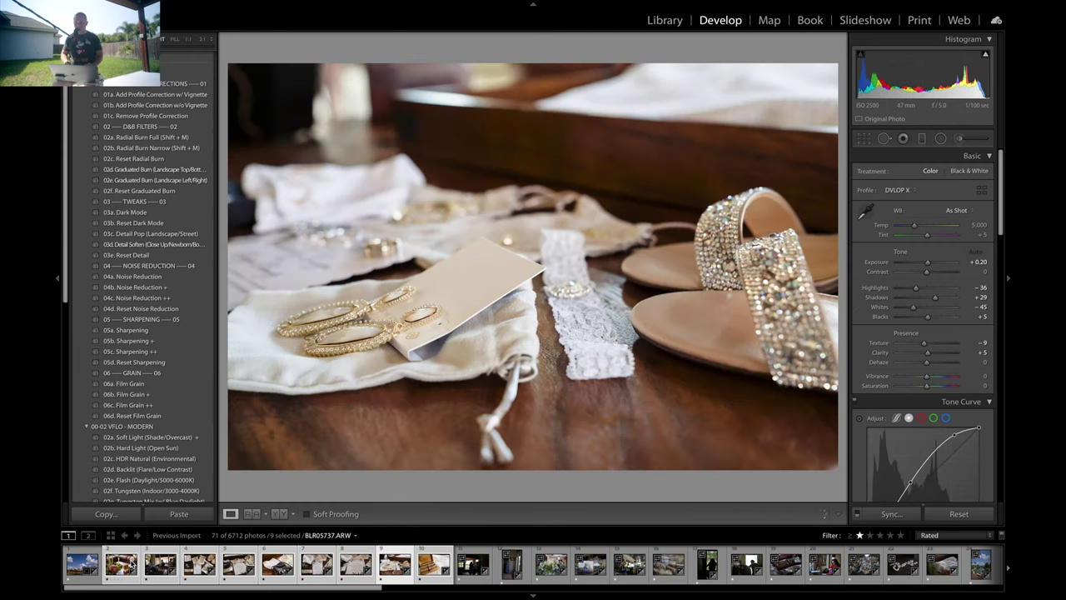
key("Right")
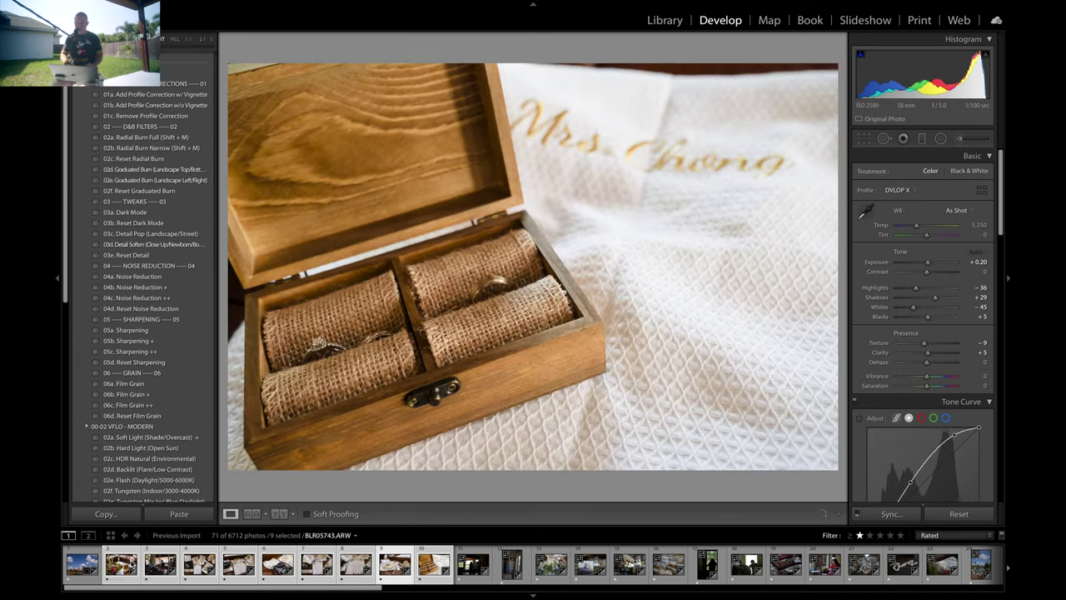
key("Left")
key("Right")
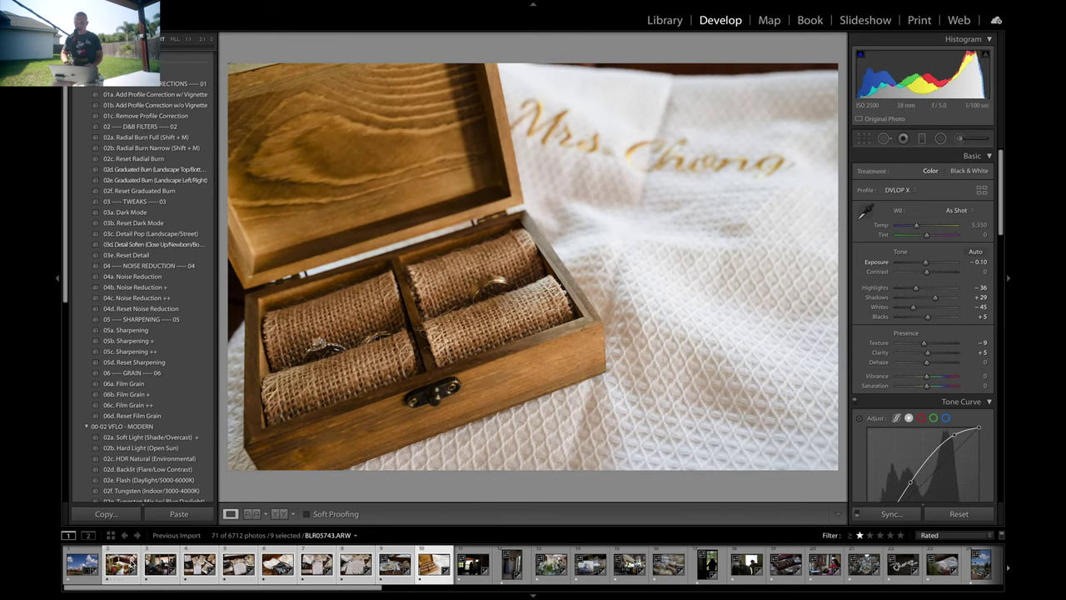
- Test brighter exposures on the indoor photo of the three women, settle on +0.20, and synchronize its settings to the window silhouette photo
left_click(121, 565)
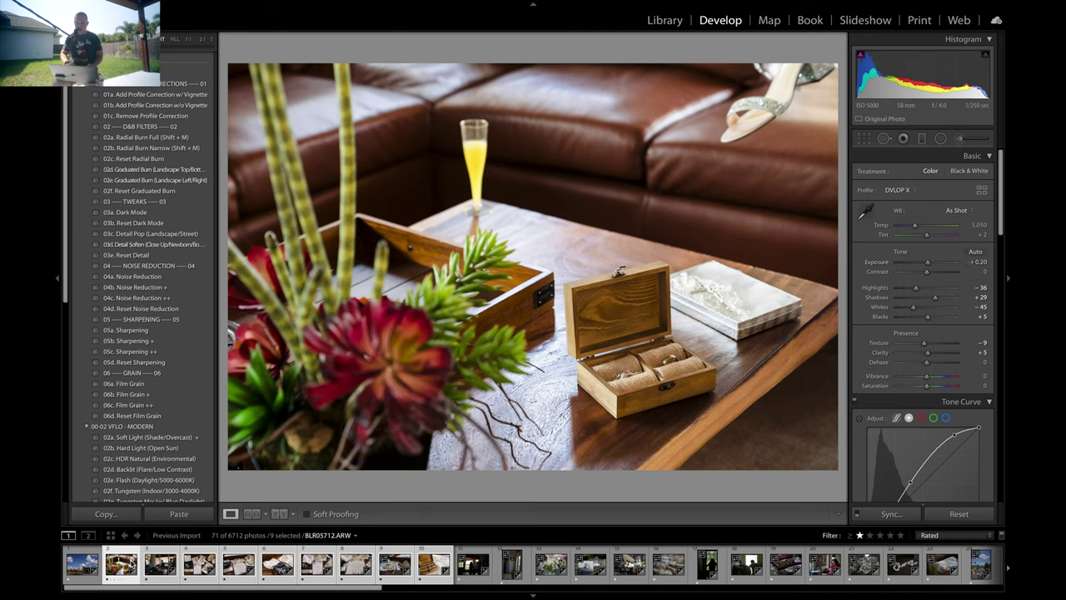
left_click(471, 565)
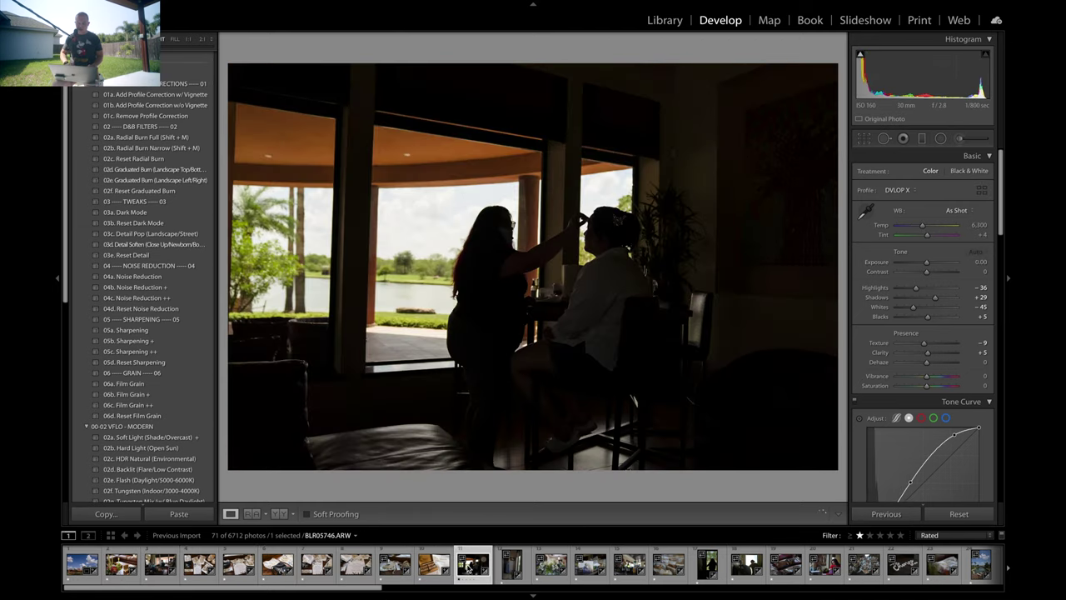
left_click(160, 573)
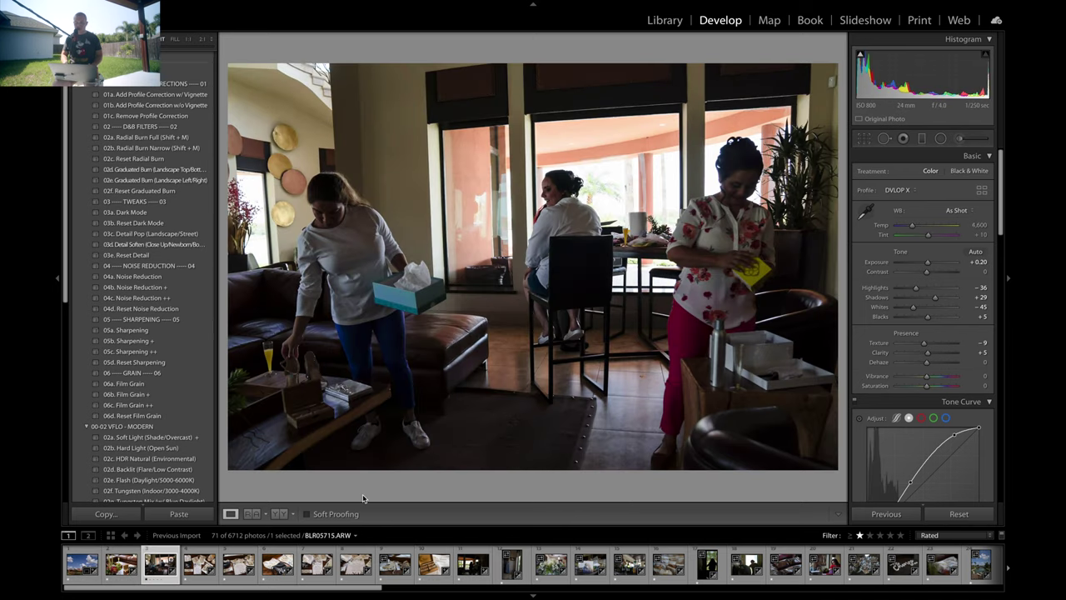
key("equal")
key("equal")
key("equal")
key("minus")
key("minus")
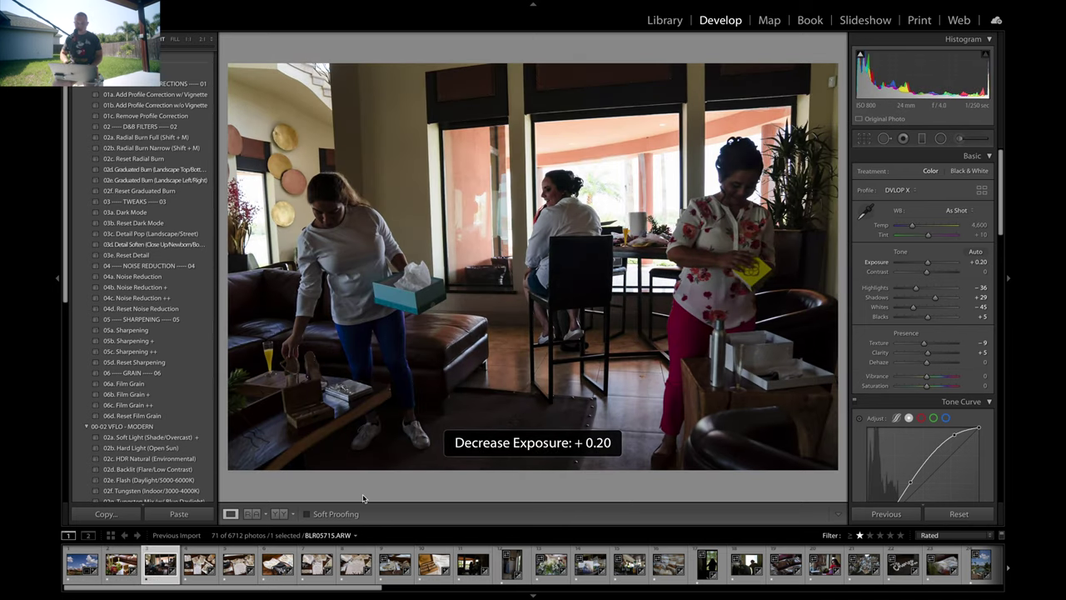
left_click(470, 569, "ctrl")
left_click(888, 514)
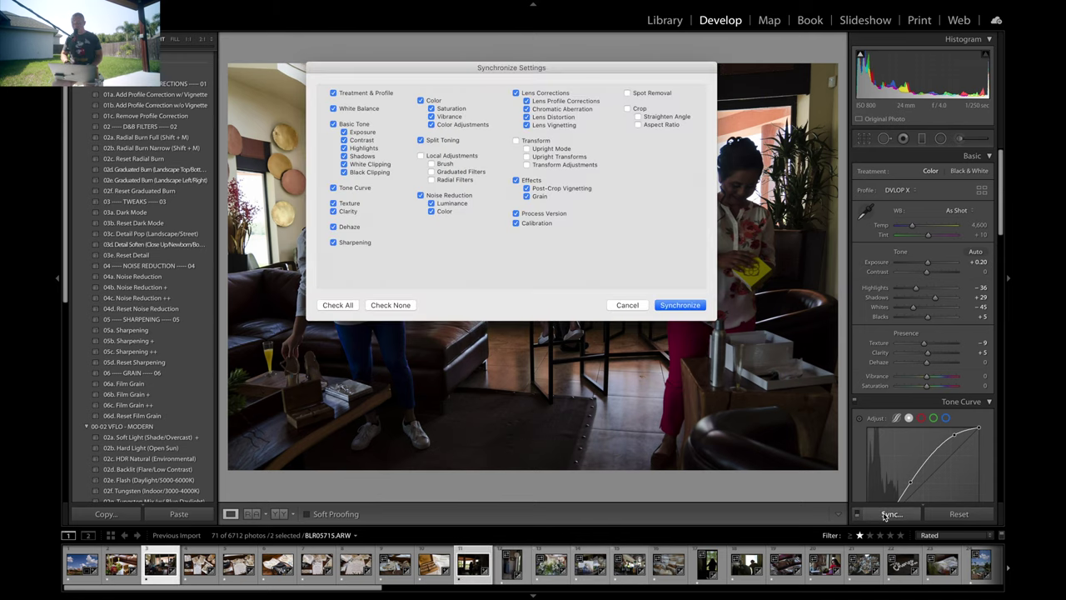
key("Return")
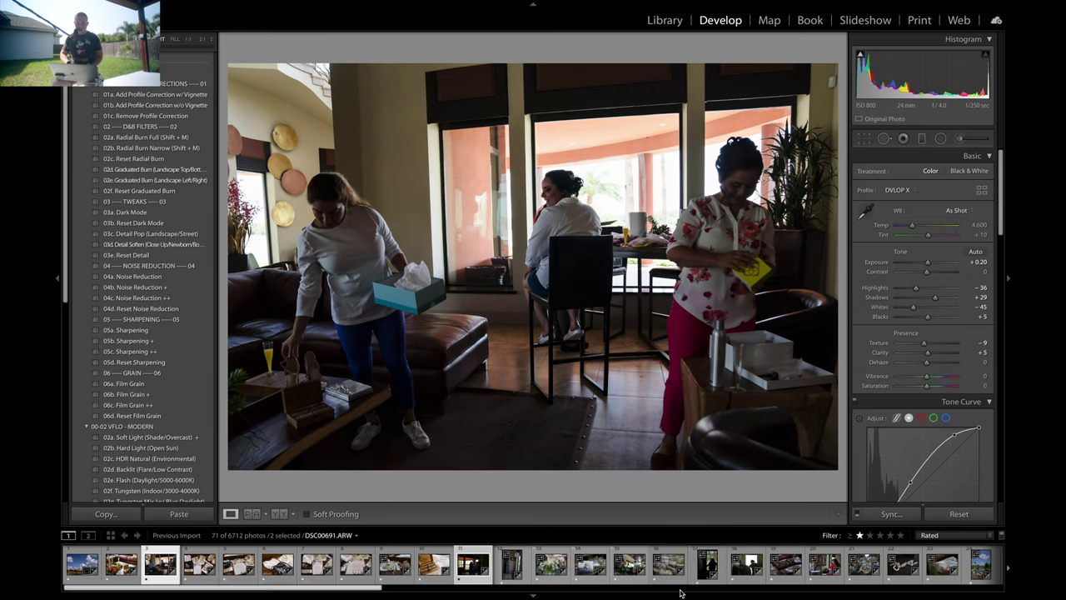
- Select only the window silhouette photo of the two women and raise its exposure to +0.80
left_click(472, 575)
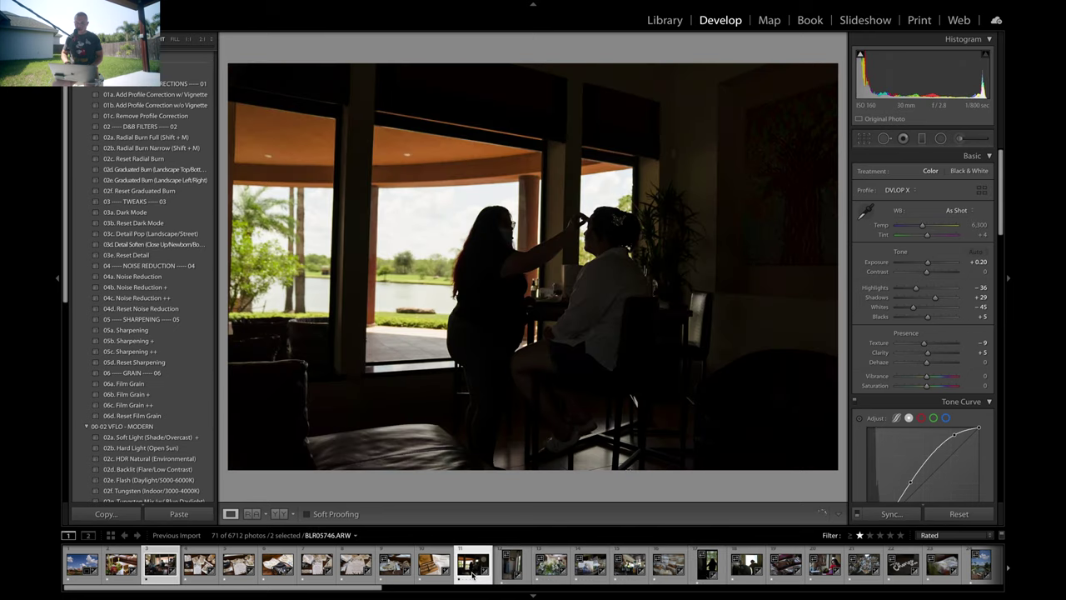
left_click(472, 575)
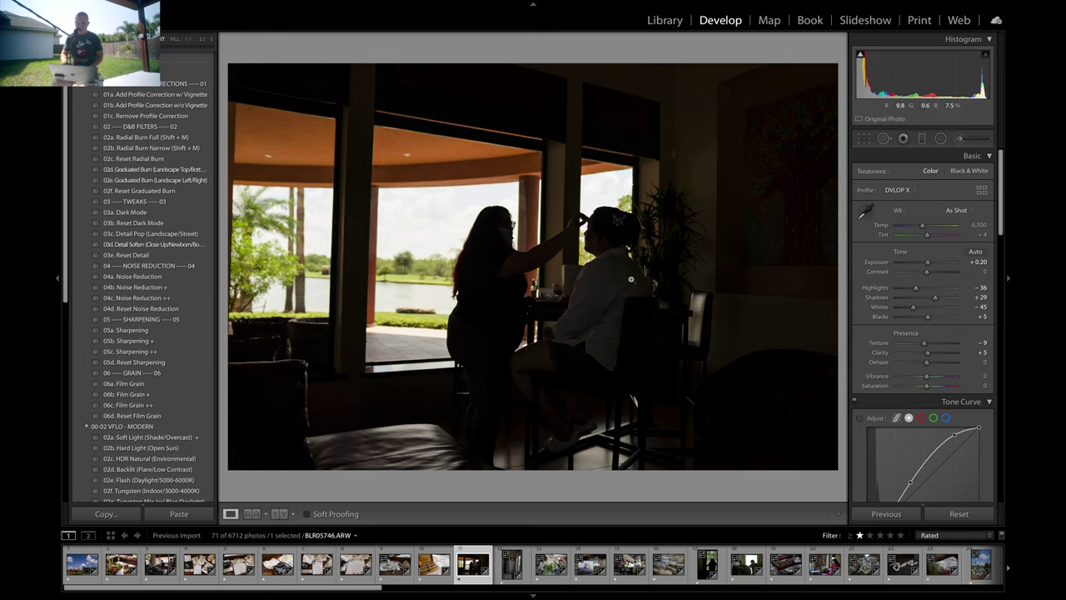
key("equal")
key("equal")
key("equal")
key("minus")
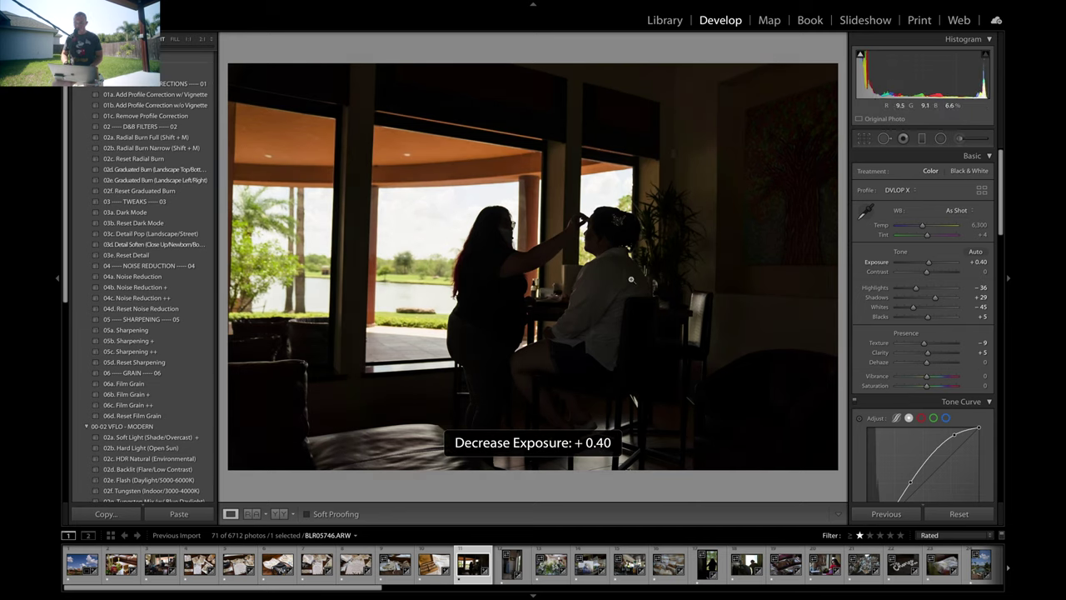
key("equal")
key("equal")
key("equal")
key("equal")
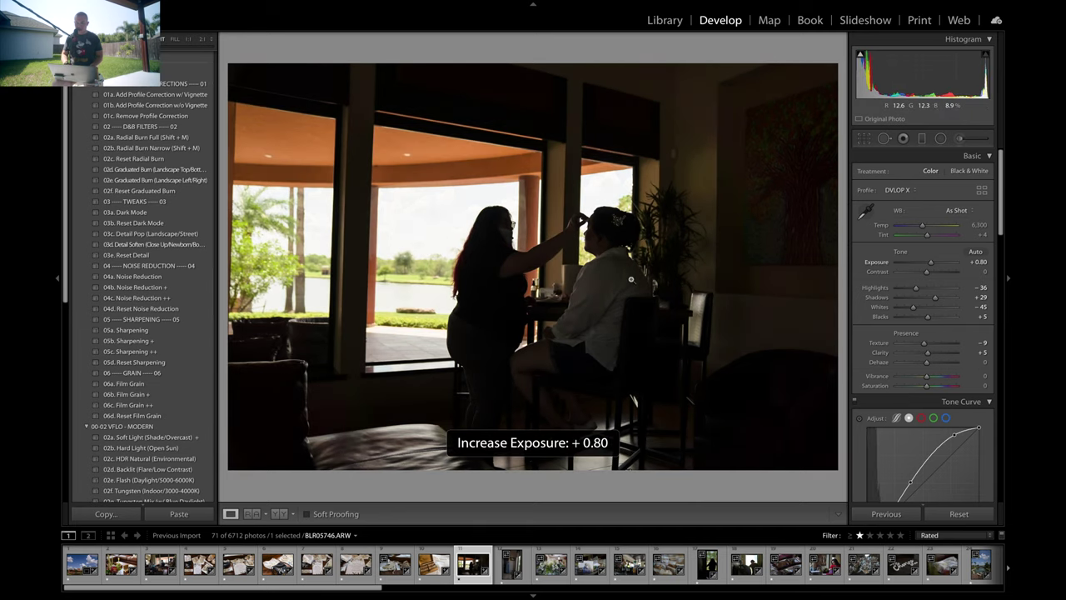
- Copy the develop settings from the ring box and flowers photo and paste them onto the hanging blue dress photo
key("Right")
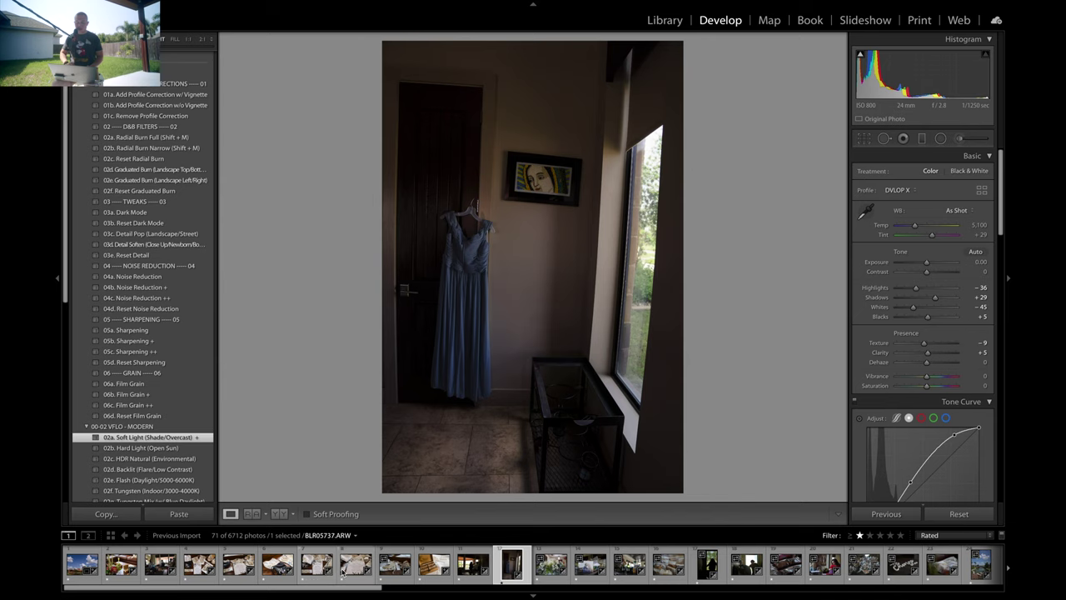
left_click(119, 569)
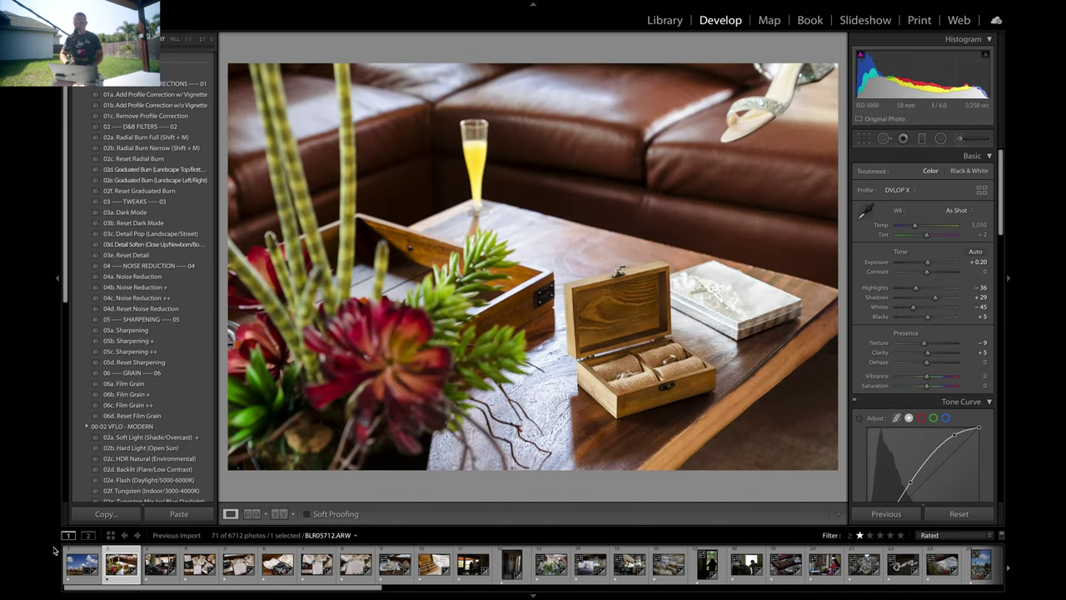
left_click(105, 514)
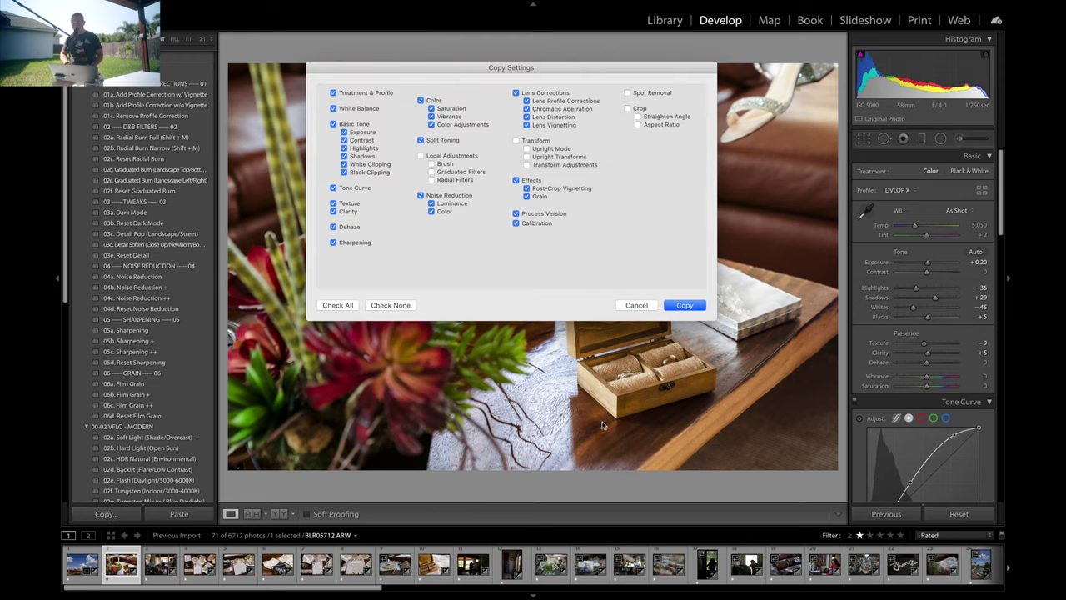
left_click(684, 305)
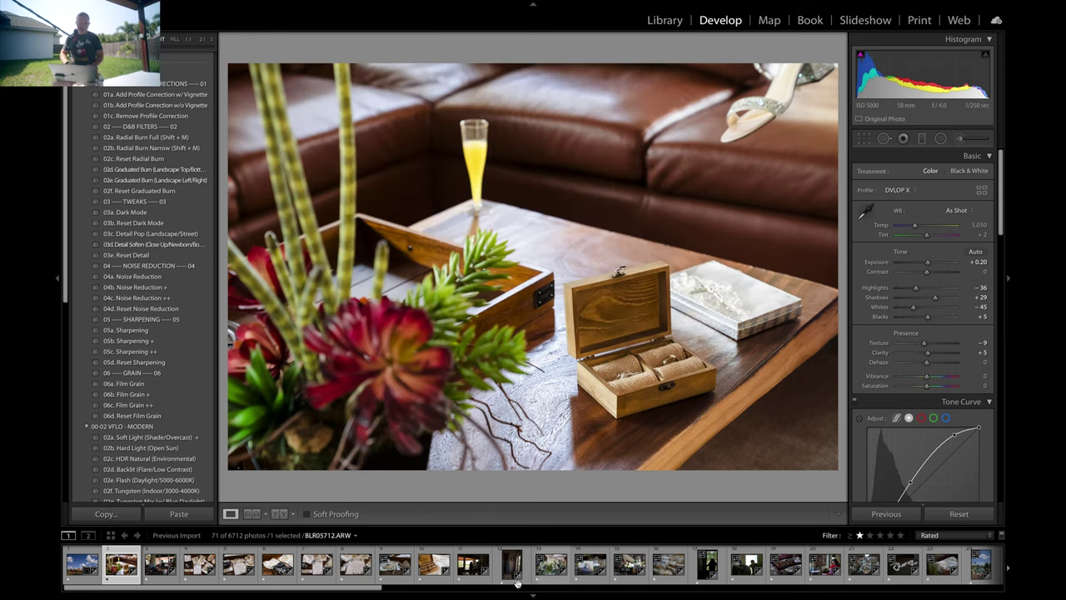
left_click(514, 569)
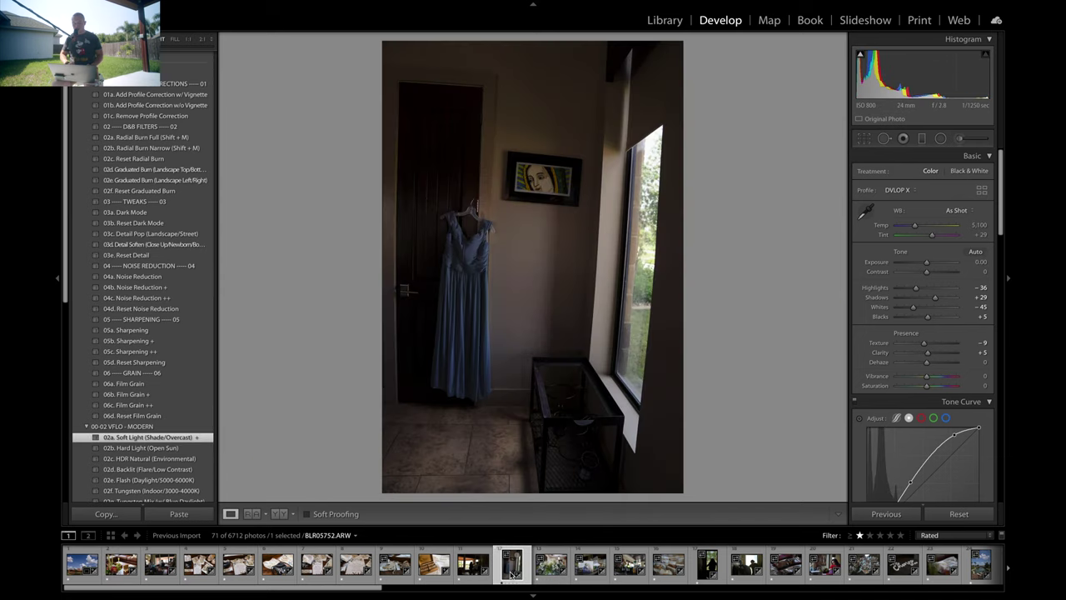
left_click(160, 517)
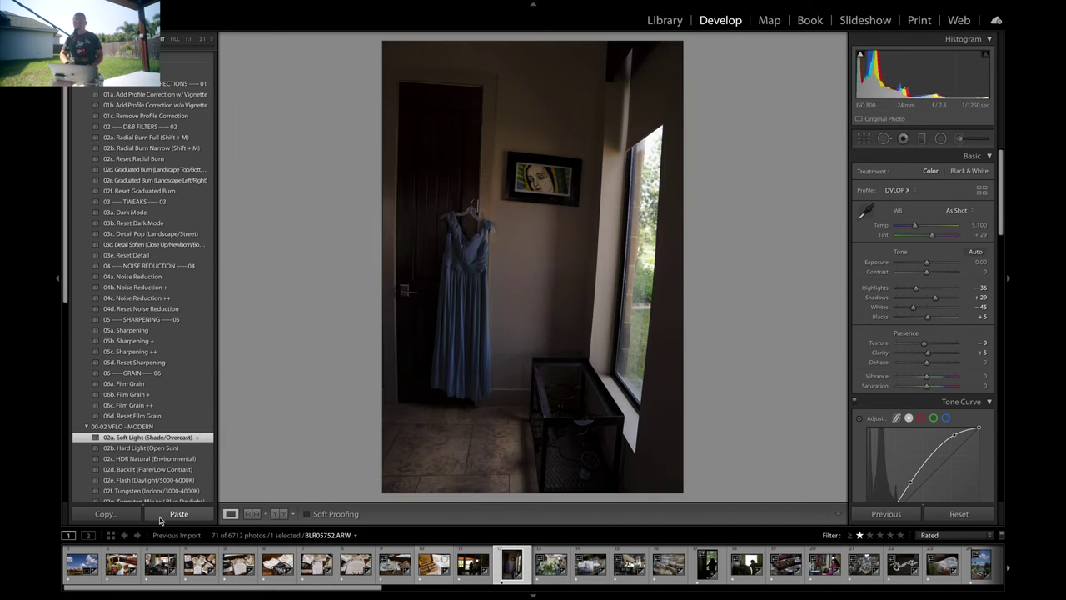
left_click(169, 519)
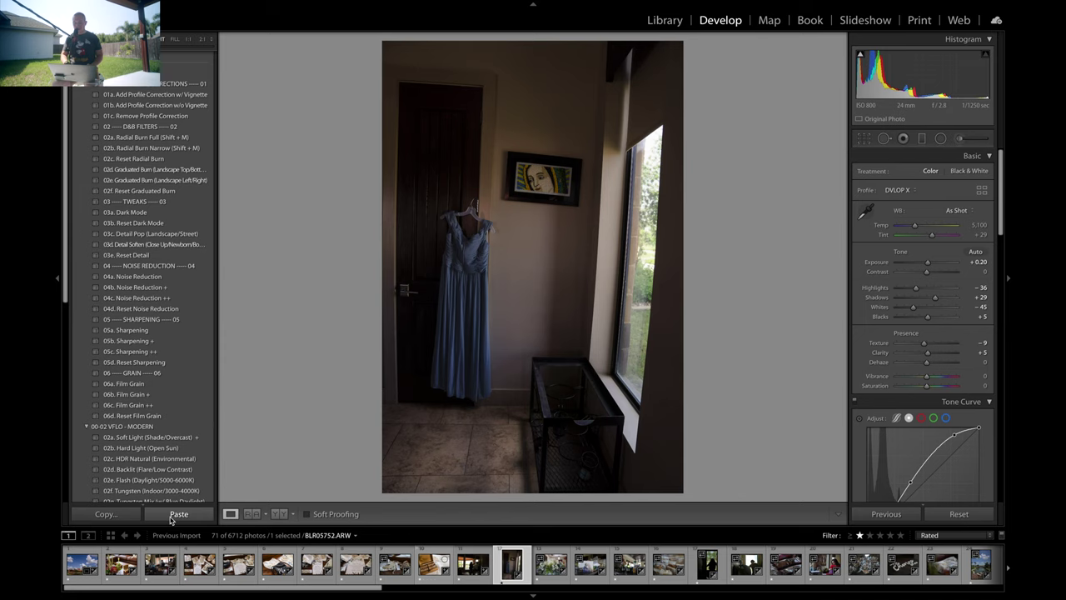
- Raise the exposure of the hanging blue dress photo to +0.80
key("equal")
key("equal")
key("equal")
key("equal")
key("equal")
key("equal")
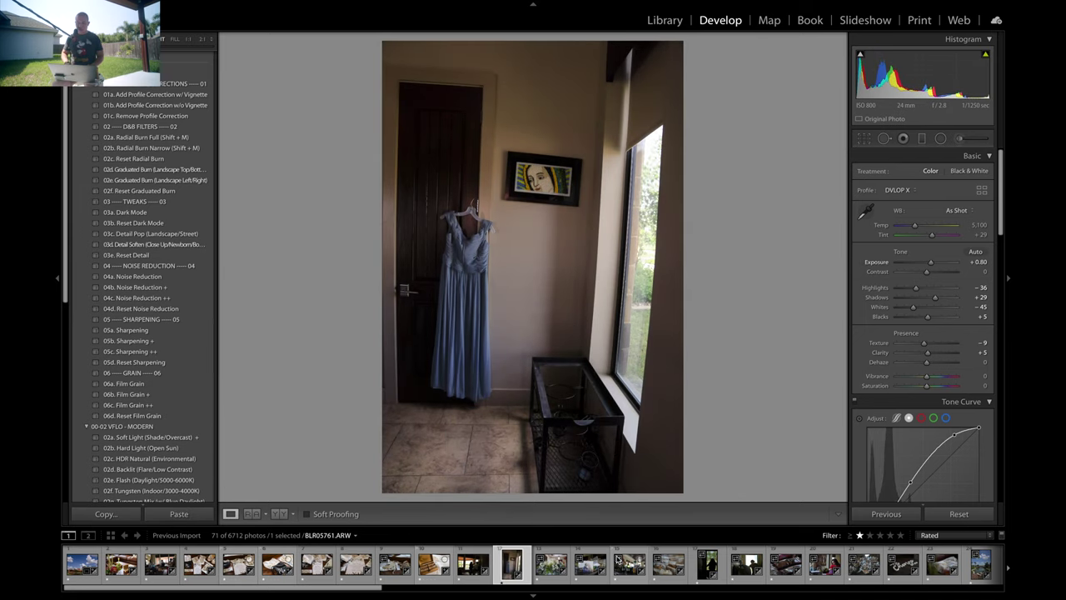
- Look over the photos following the dress, up to the wrapped cookies, and go back to the window silhouette photo
key("Right")
key("Right")
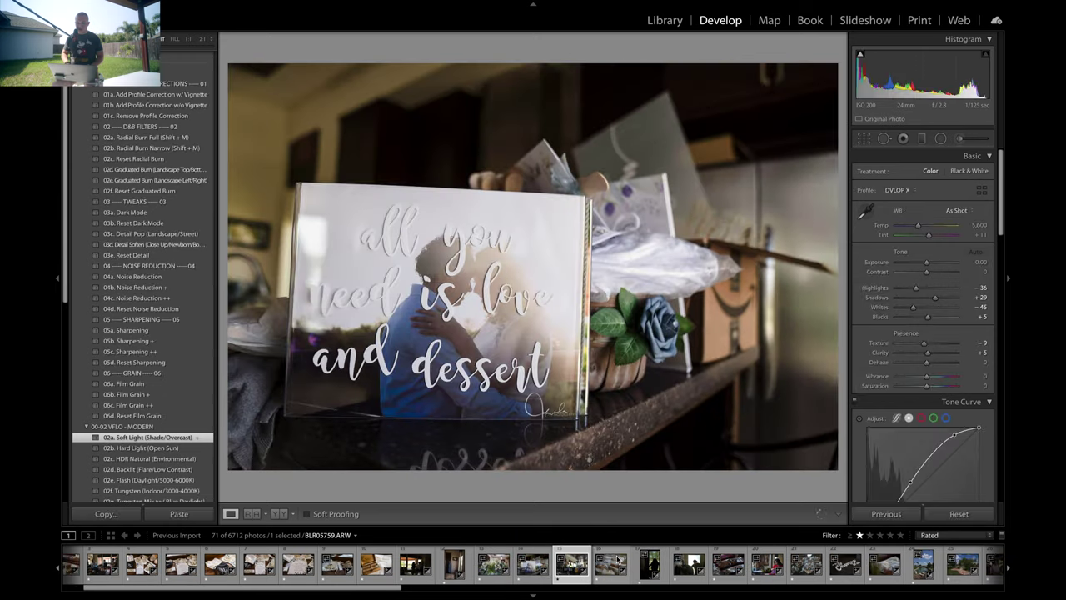
key("Right")
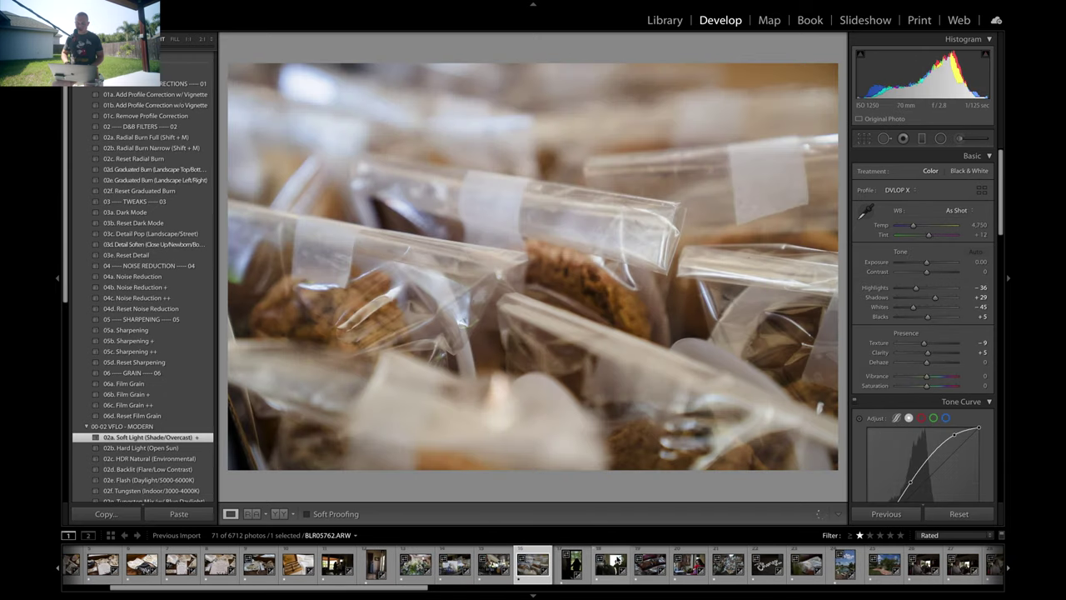
key("Left")
key("Left")
key("Left")
key("Left")
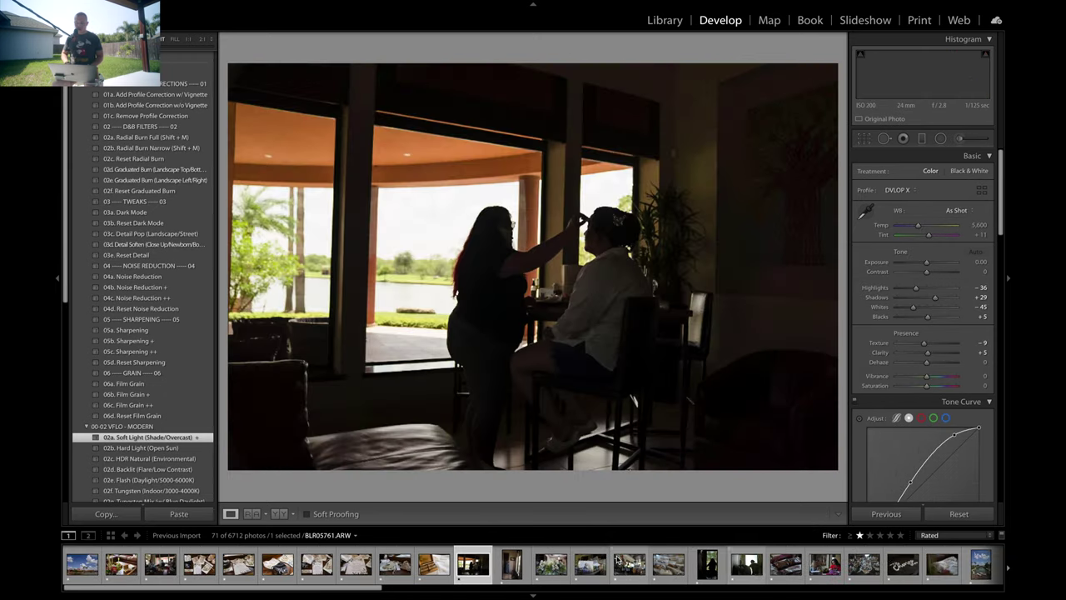
- Sync the hanging blue dress photo's develop settings to the four photos after it, up to the wrapped cookies
key("Right")
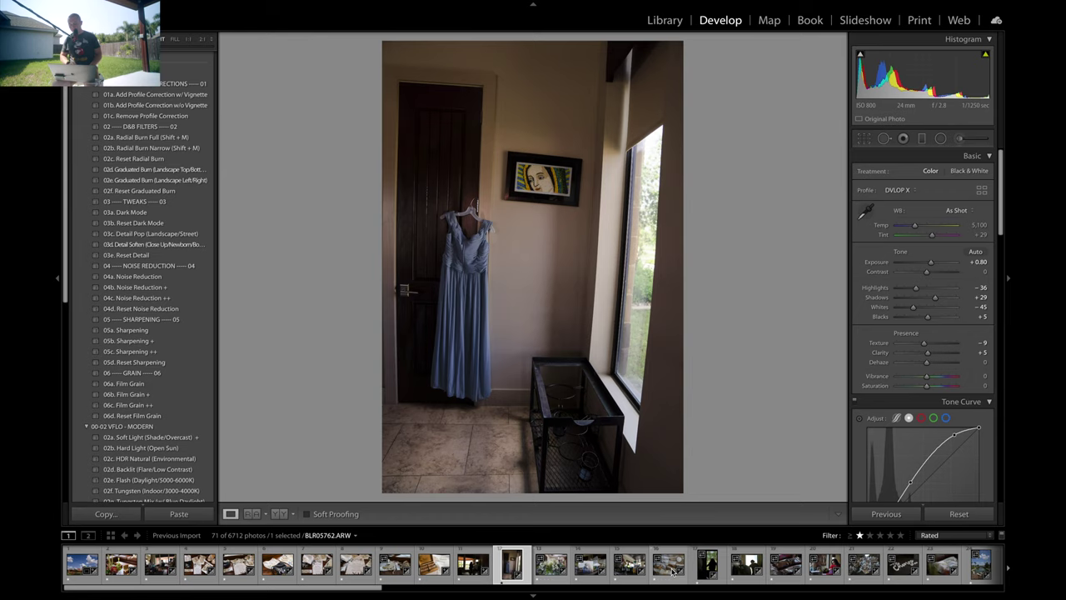
left_click(672, 571, "shift")
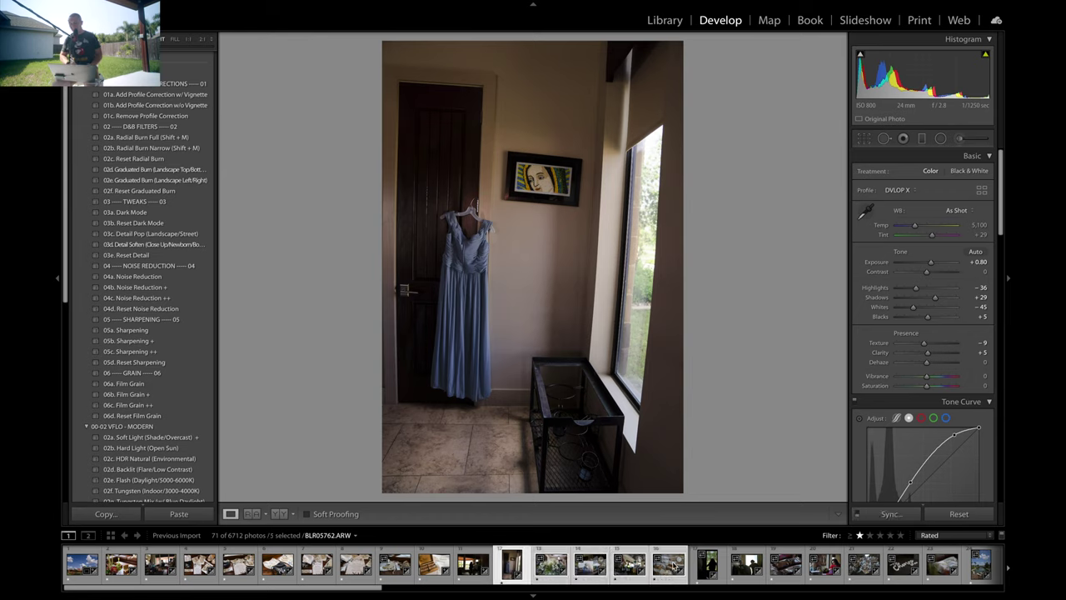
left_click(906, 512)
key("Return")
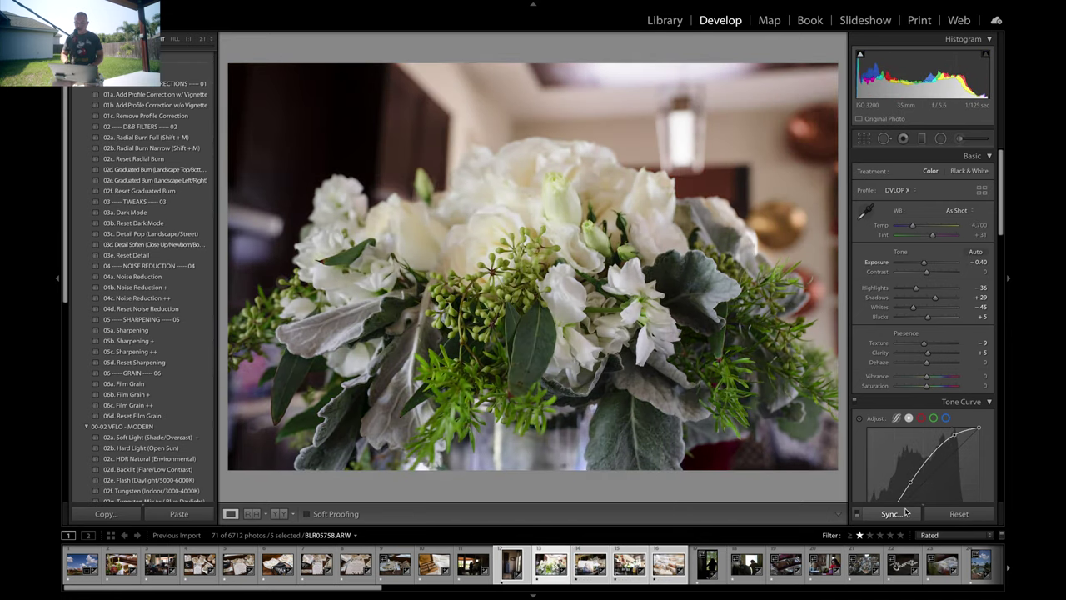
- Go to the champagne and orange juice bottles photo and lower its exposure to 0.00
key("Right")
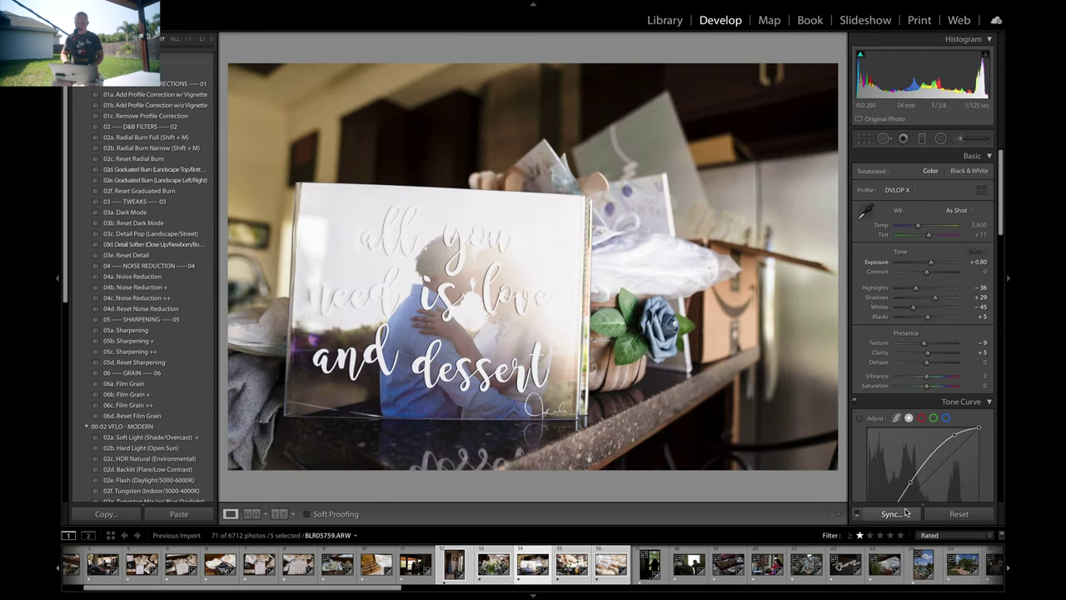
key("Right")
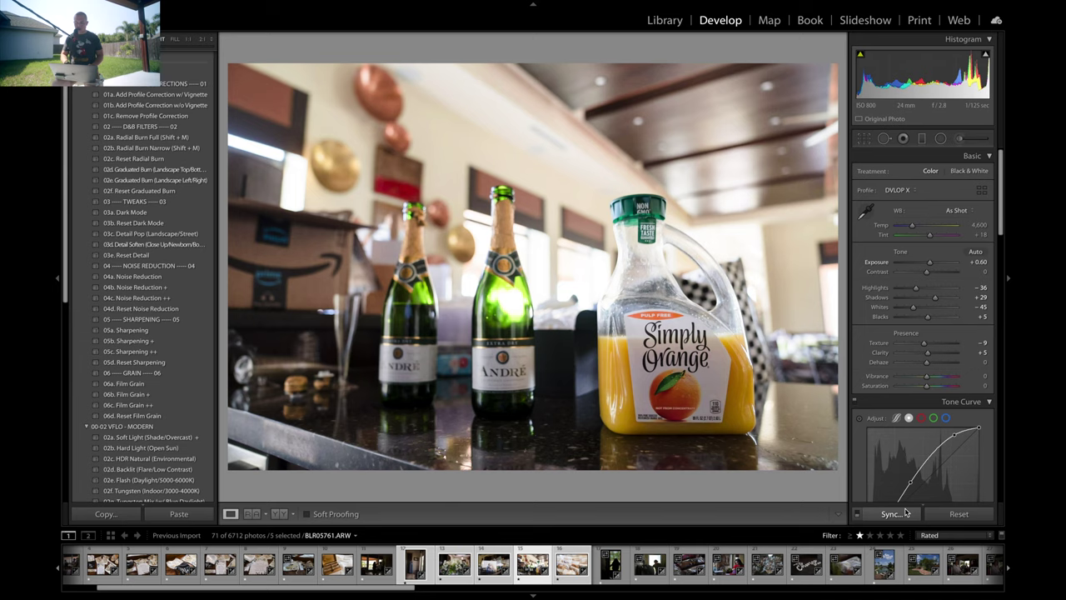
key("minus")
key("minus")
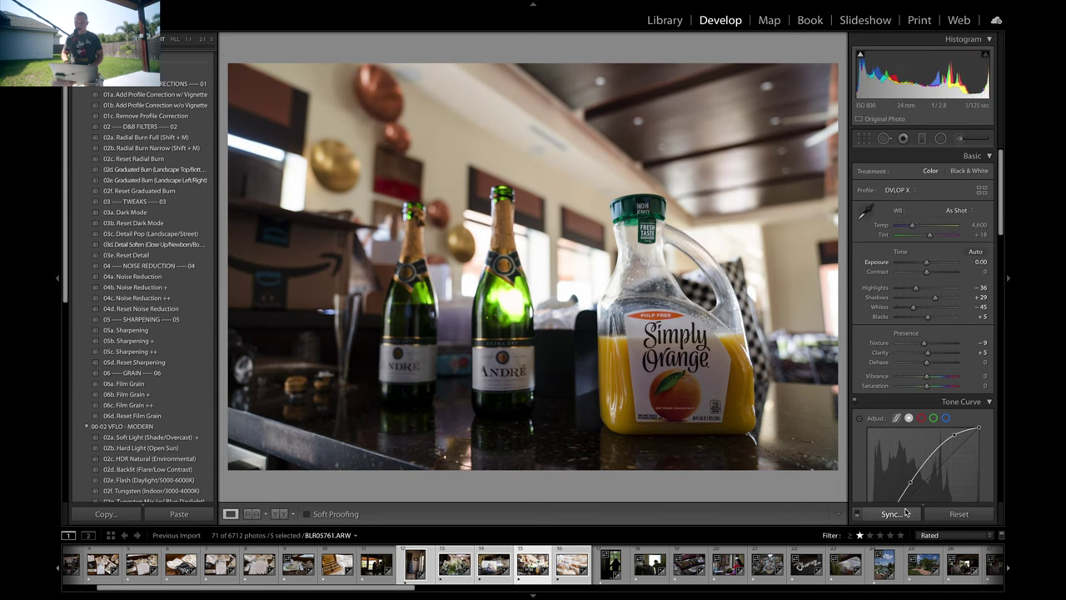
- Lower the wrapped cookies photo's exposure to +0.10, then return to the white flower centerpiece photo
key("Right")
key("minus")
key("minus")
key("minus")
key("minus")
key("minus")
key("minus")
key("minus")
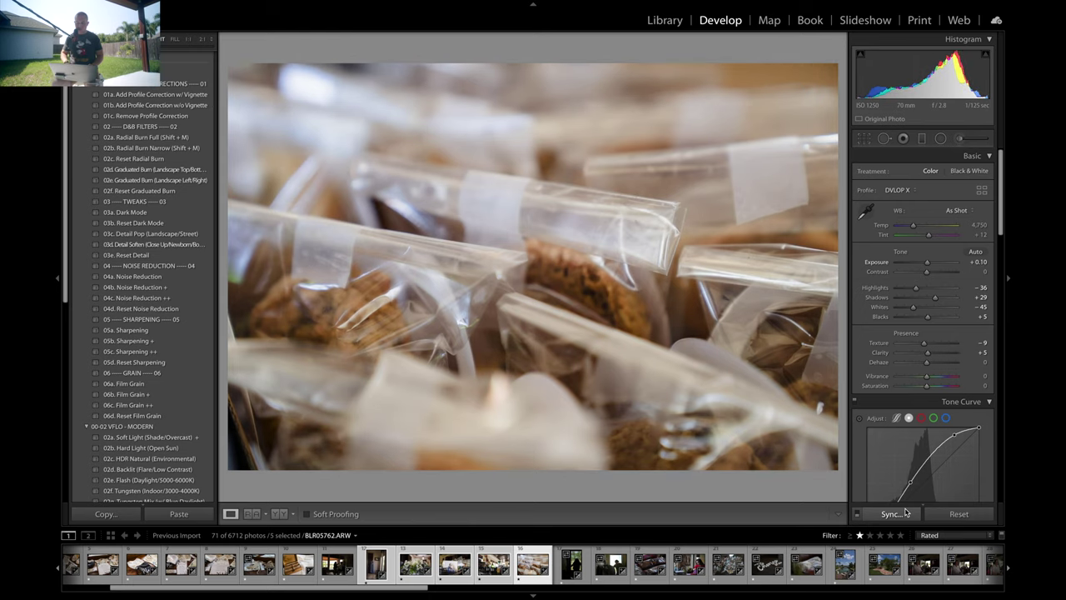
key("Left")
key("Left")
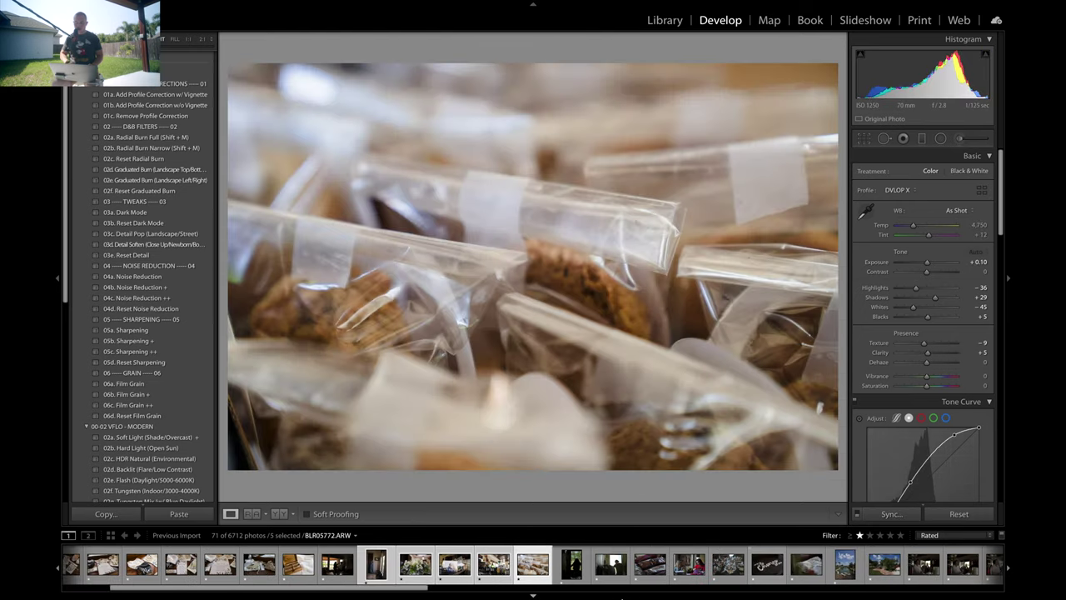
left_click(399, 565)
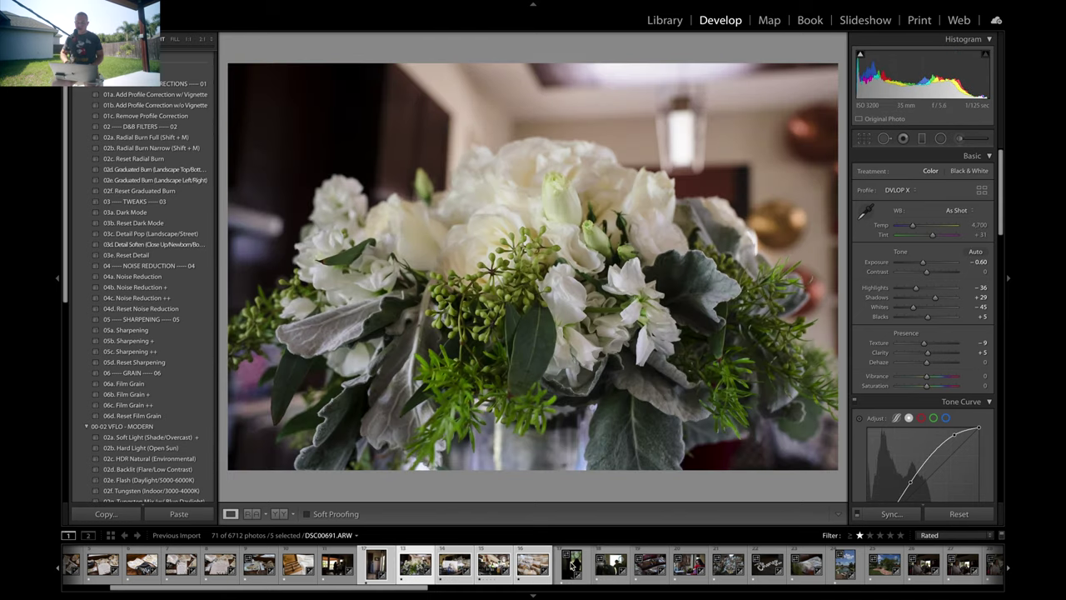
- Open the photo of the two women beside the bright window and hanging garment and raise its exposure to +0.90
left_click(571, 566)
key("Right")
key("Right")
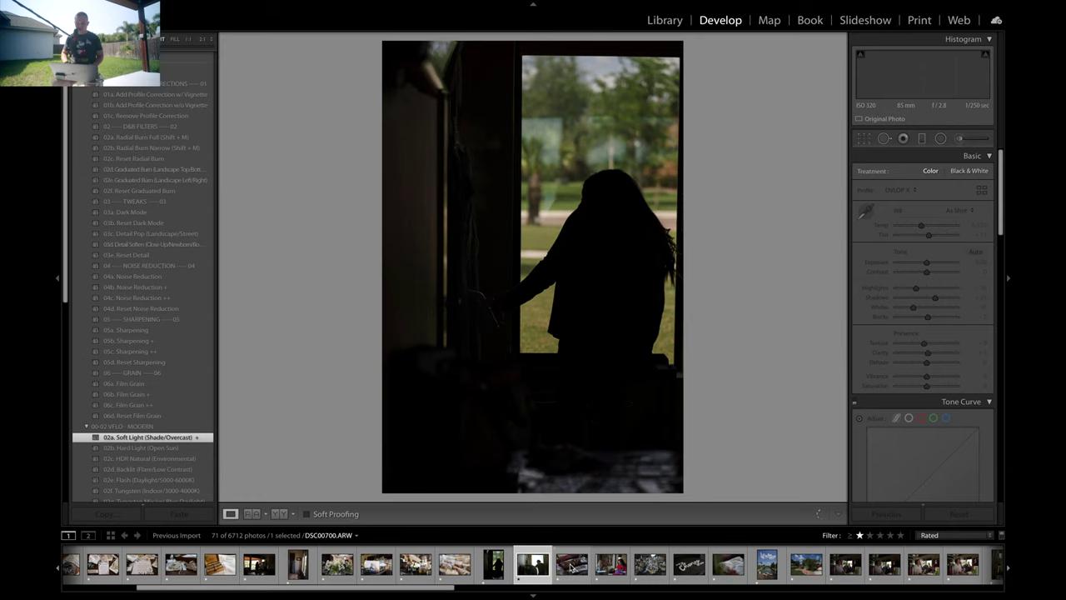
key("Left")
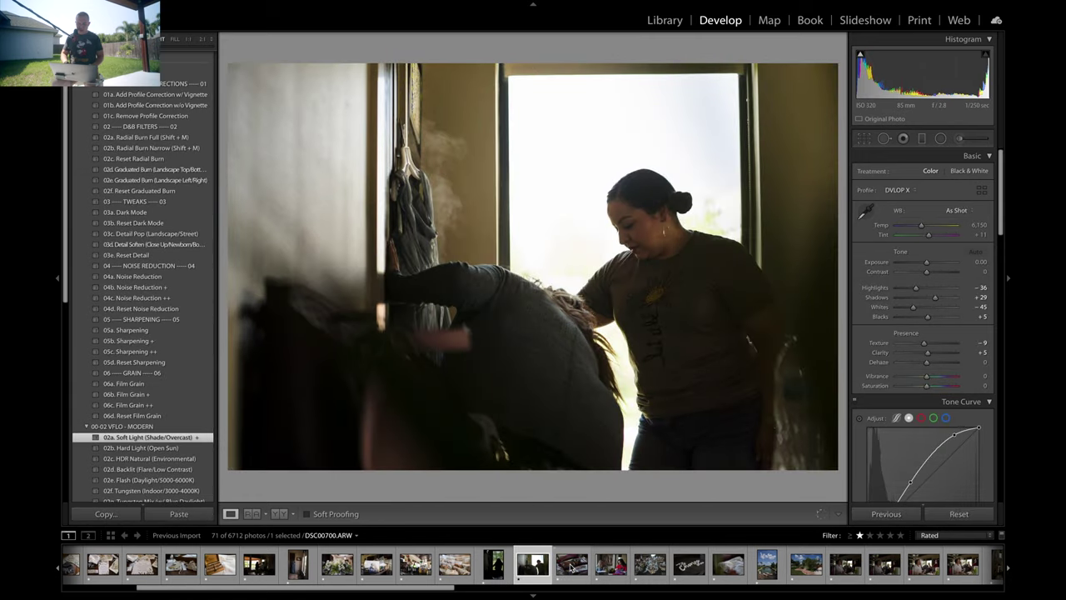
key("equal")
key("equal")
key("equal")
key("equal")
key("equal")
key("equal")
key("minus")
key("equal")
key("equal")
key("equal")
key("minus")
key("equal")
key("equal")
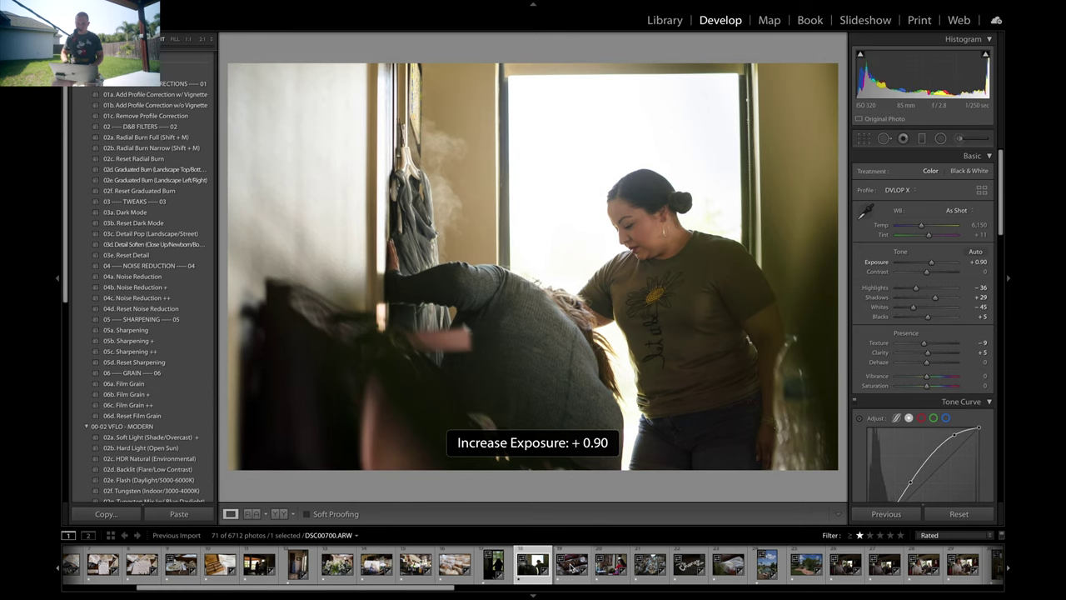
- Move past the makeup bag photo to the two women seated at the table and lower its exposure to -0.40
left_click(572, 567)
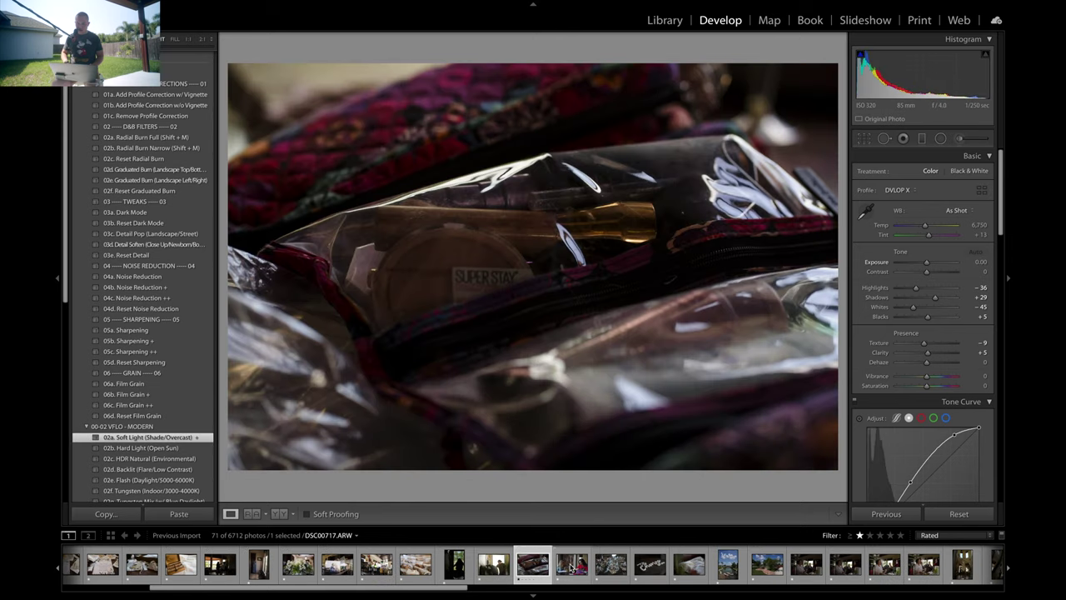
left_click(533, 565)
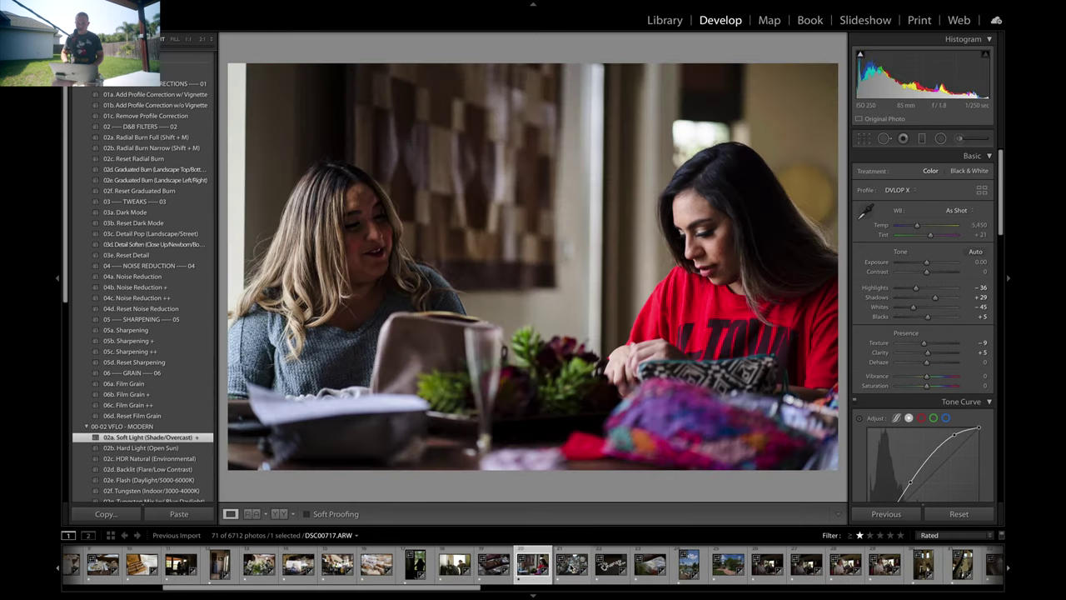
left_click(572, 567)
left_click(571, 566)
key("minus")
key("minus")
key("minus")
key("minus")
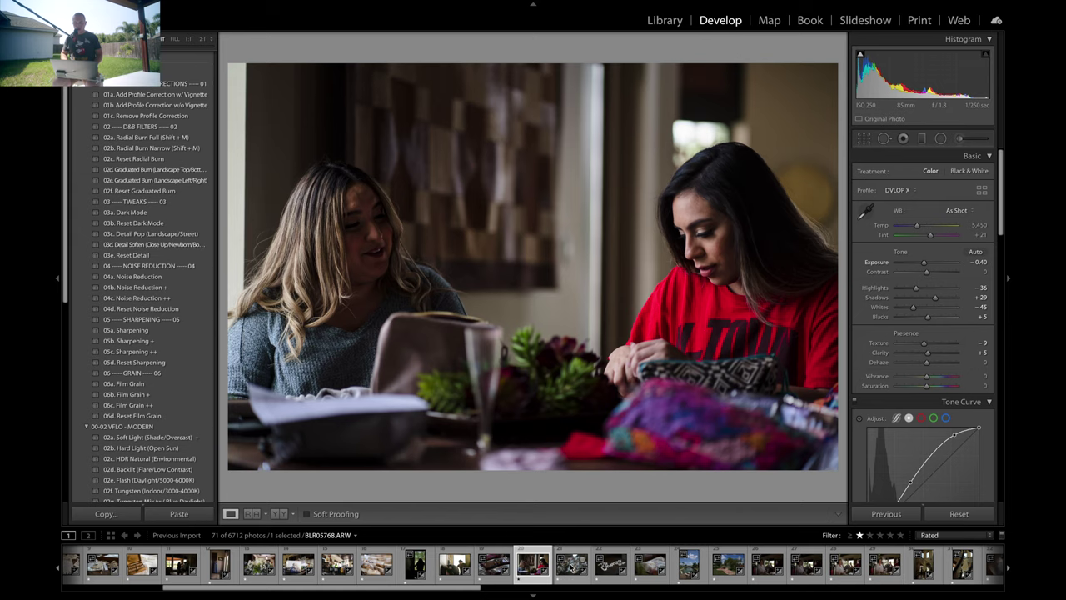
- Try slightly darker and brighter exposures on the candy-filled favor cups photo and return it to 0
left_click(571, 567)
key("minus")
key("equal")
key("equal")
key("minus")
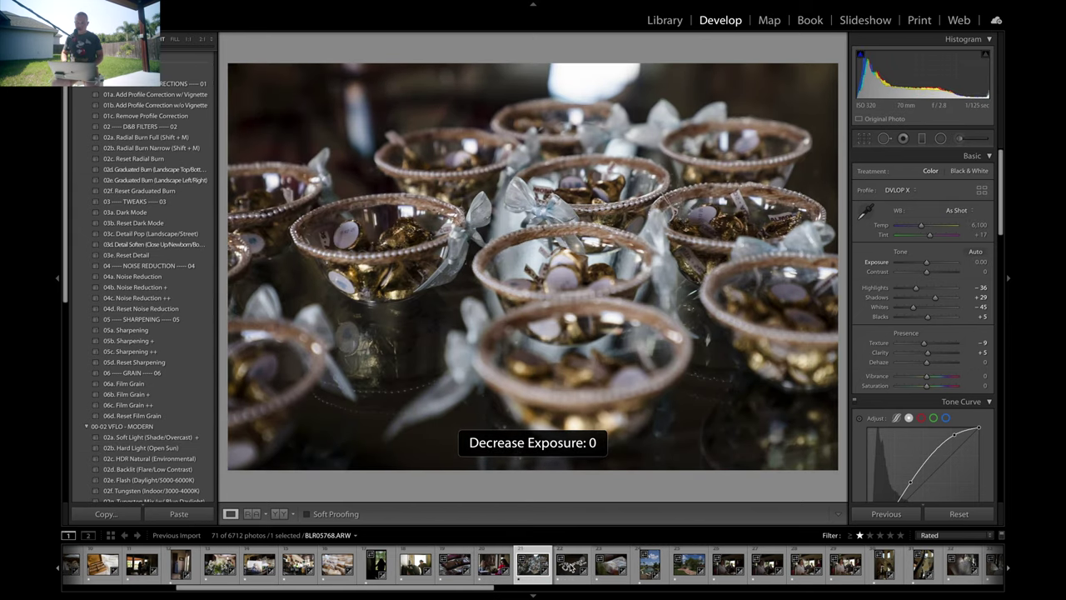
- Go past the sign and pond photos to the wedding dress on the spiral staircase and raise its exposure to +2.20
left_click(570, 566)
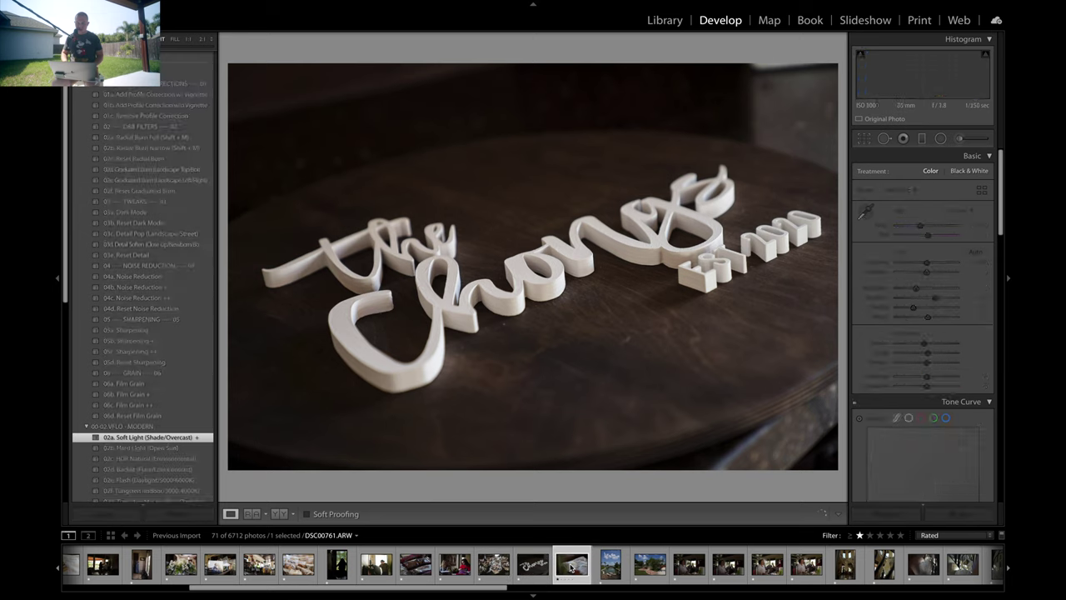
left_click(572, 567)
left_click(571, 566)
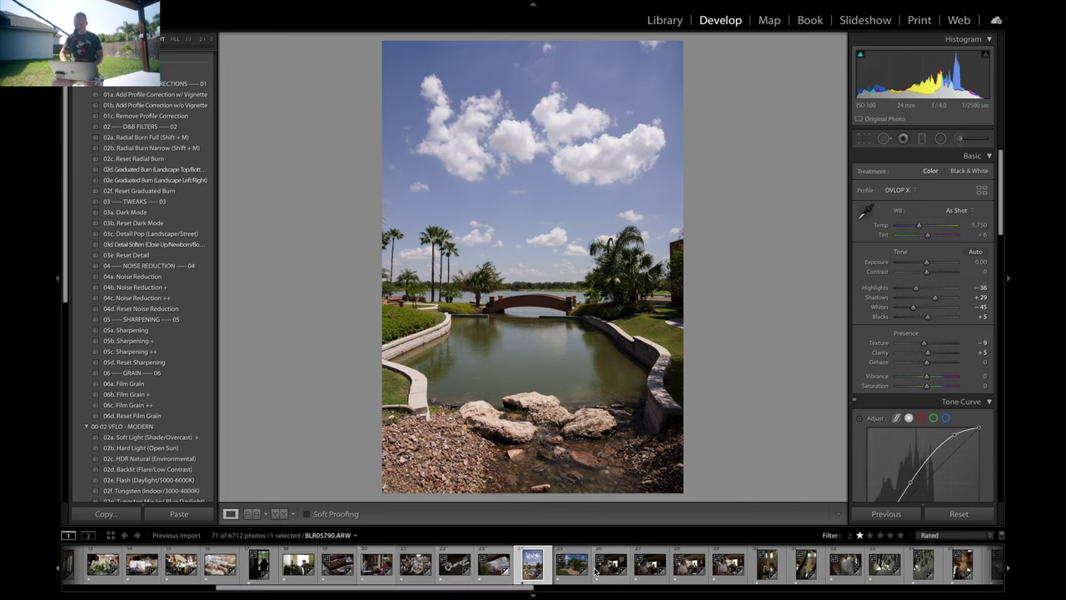
scroll(689, 579, "down", 3)
scroll(690, 579, "down", 1)
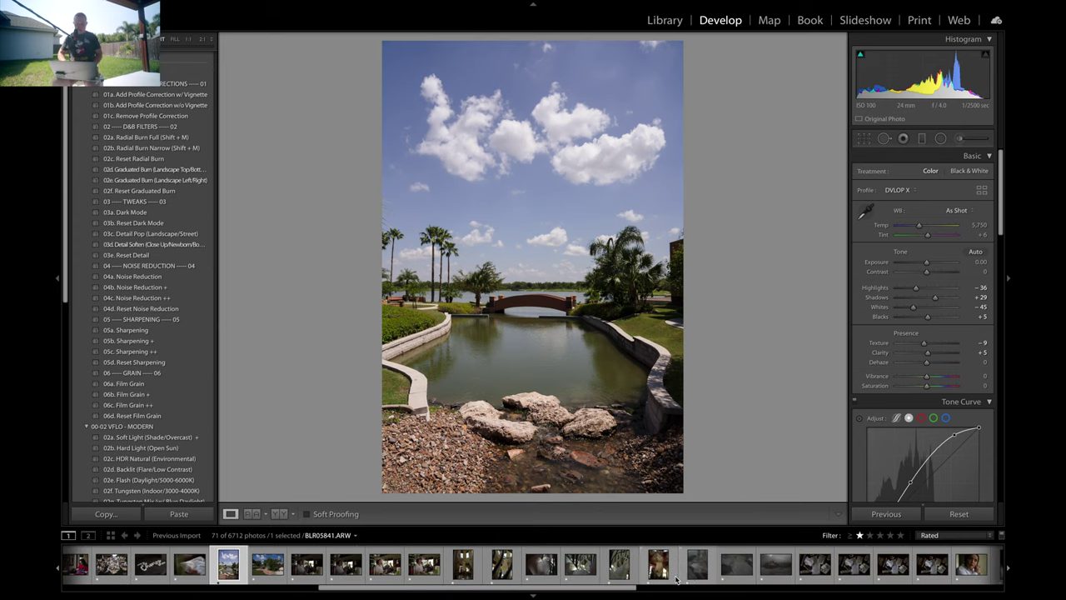
left_click(455, 567)
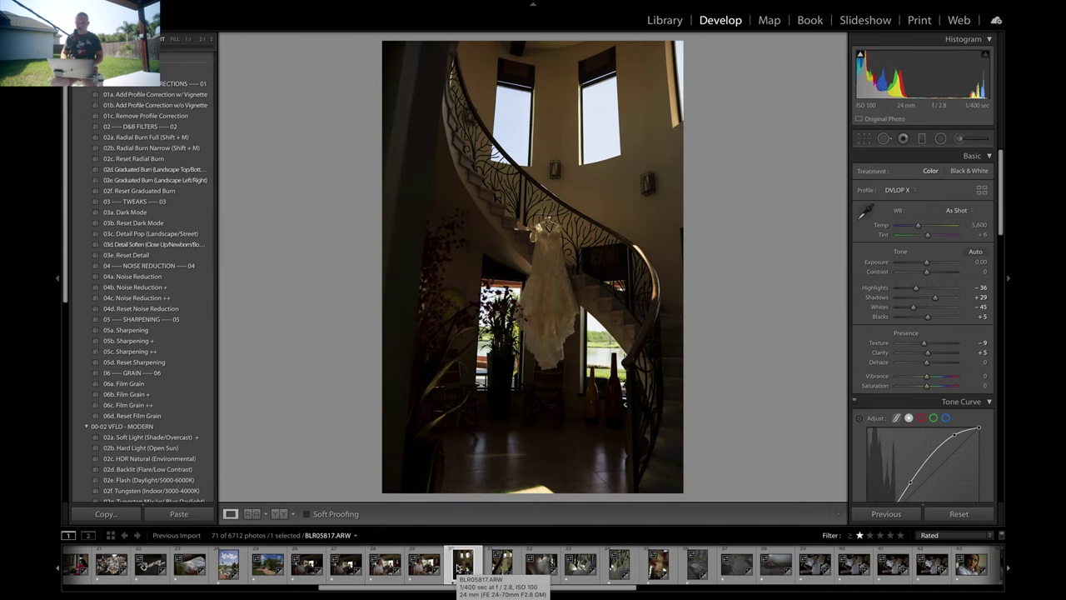
key("equal")
key("equal")
key("equal")
key("equal")
key("equal")
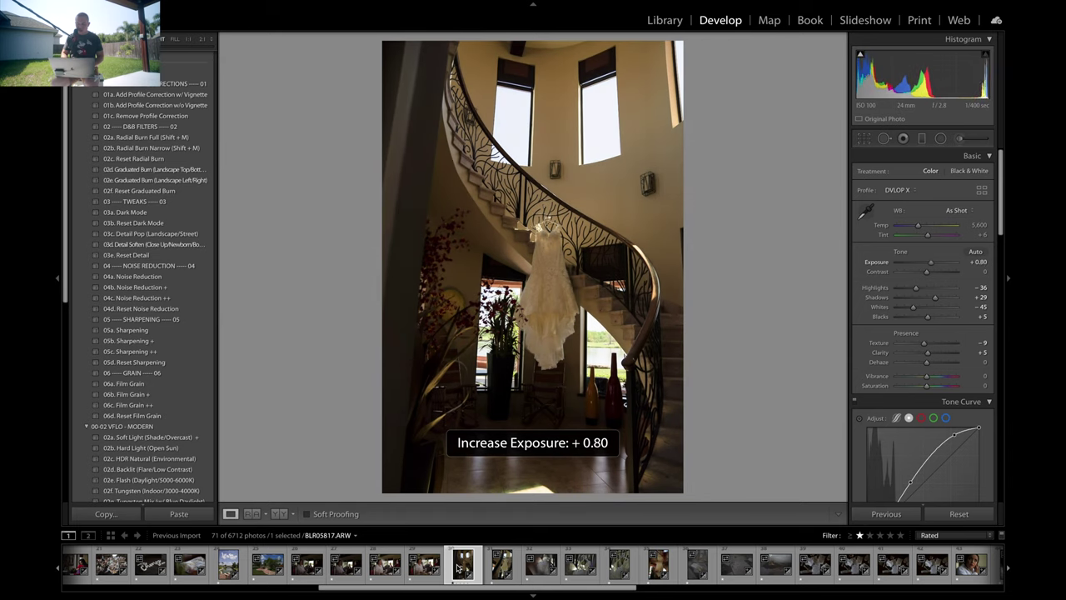
key("equal")
key("equal")
key("equal")
key("equal")
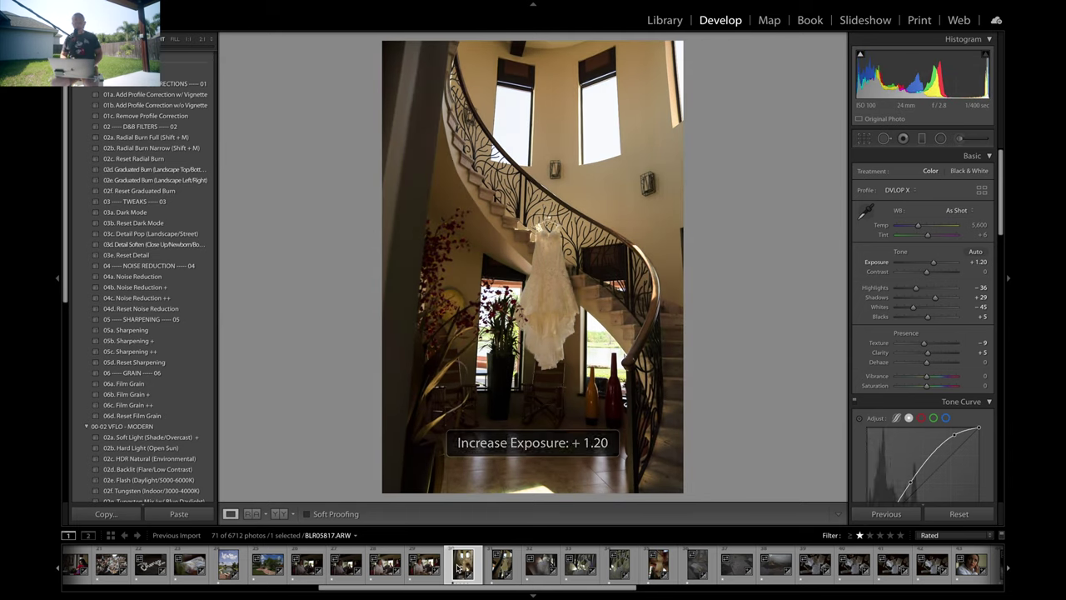
key("equal")
key("equal")
key("equal")
key("equal")
key("minus")
key("equal")
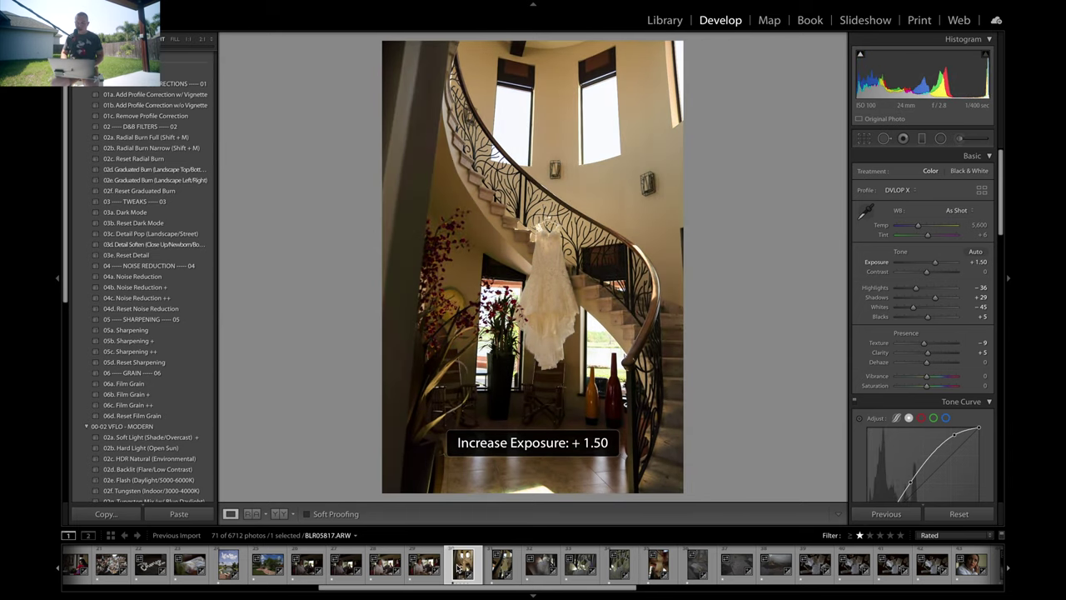
key("minus")
key("equal")
key("equal")
key("equal")
key("equal")
key("equal")
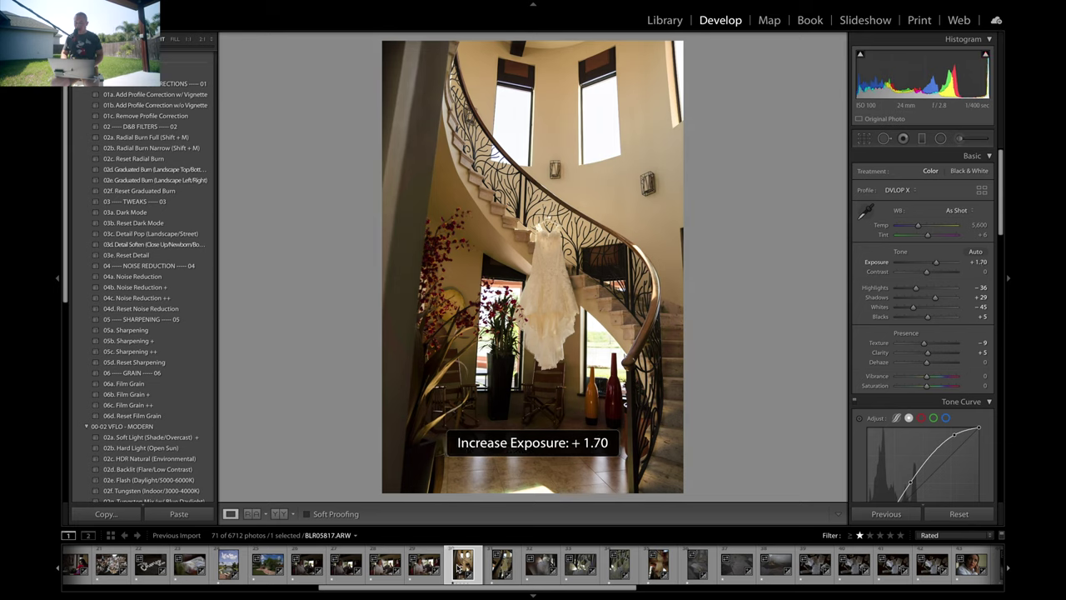
key("equal")
key("minus")
key("equal")
key("equal")
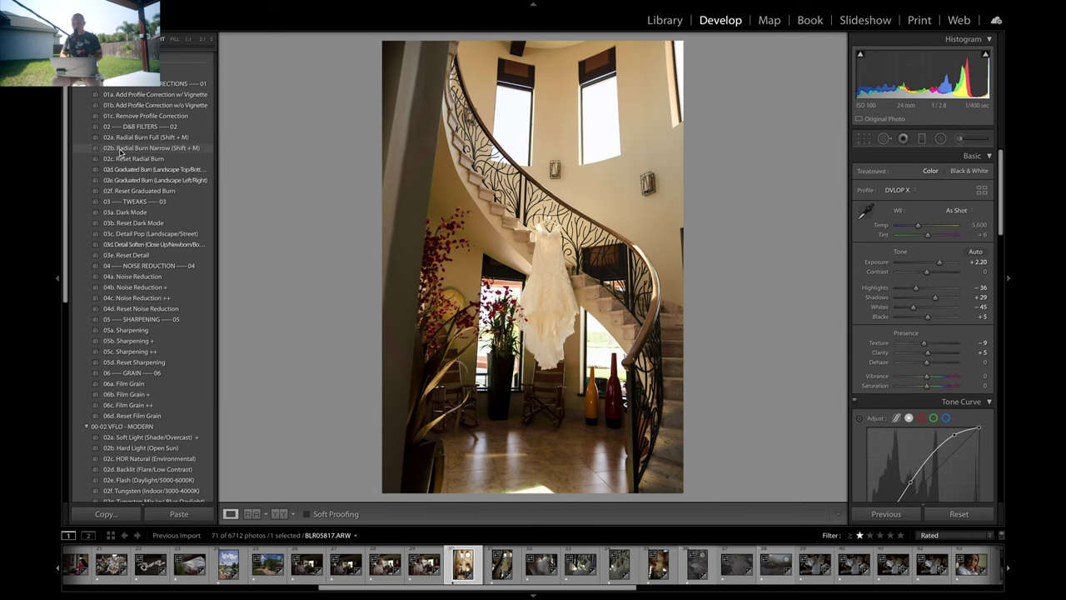
- Apply the 02b. Radial Burn Narrow preset, center its radial filter on the wedding dress, and set the filter's exposure to -0.67
left_click(120, 148)
key("shift+m")
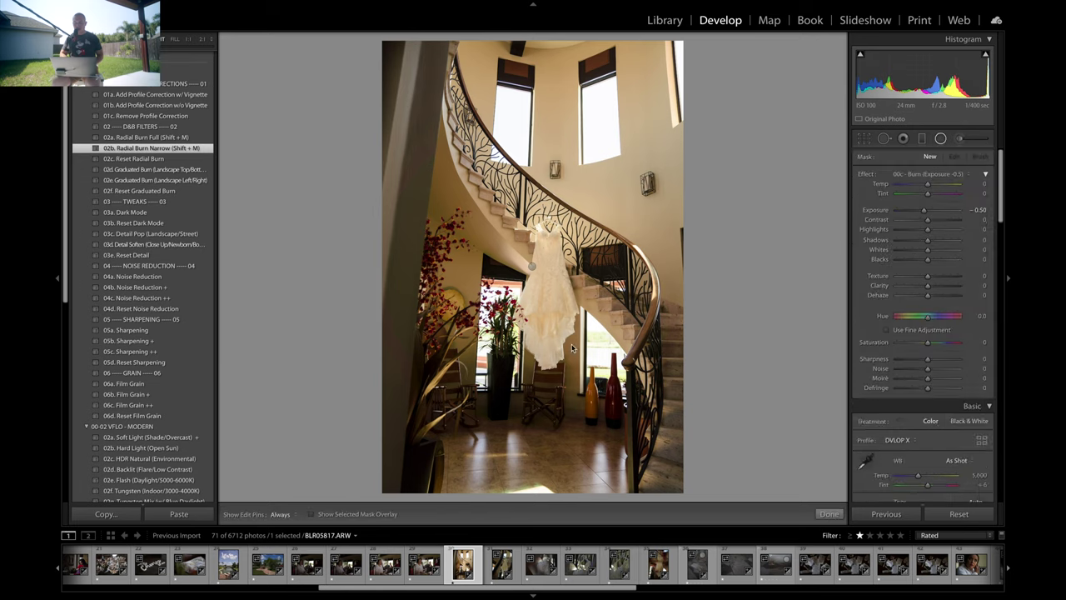
left_click_drag(535, 267, 548, 284)
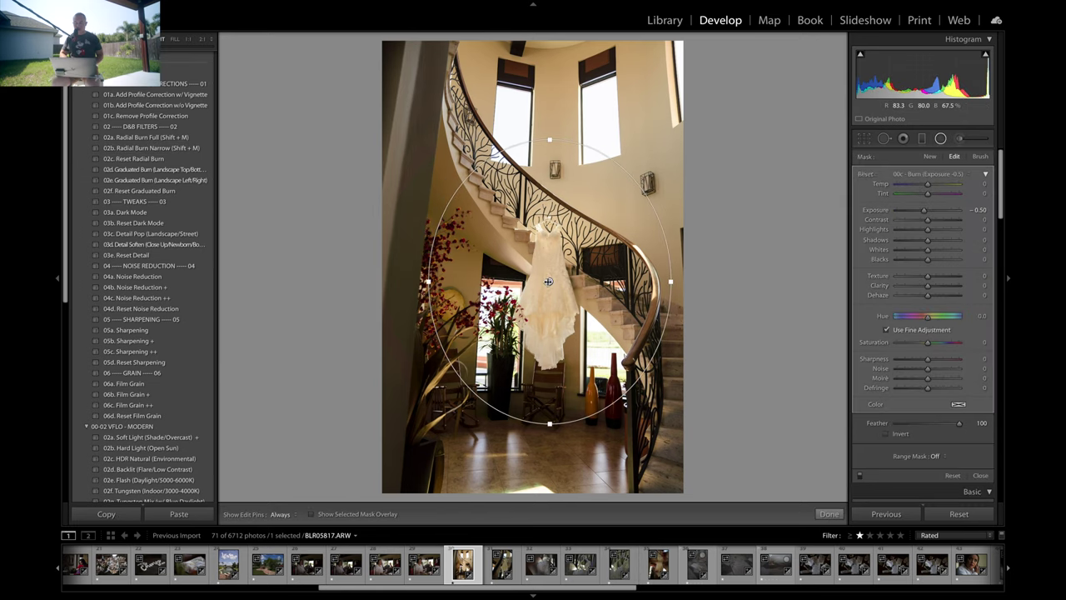
left_click_drag(548, 284, 540, 283)
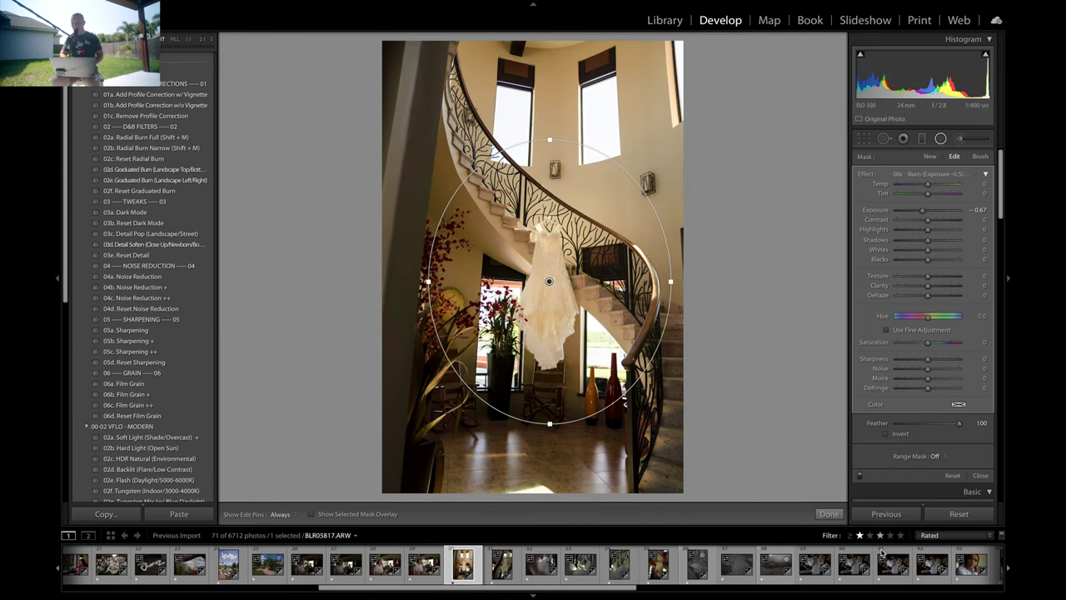
left_click(836, 514)
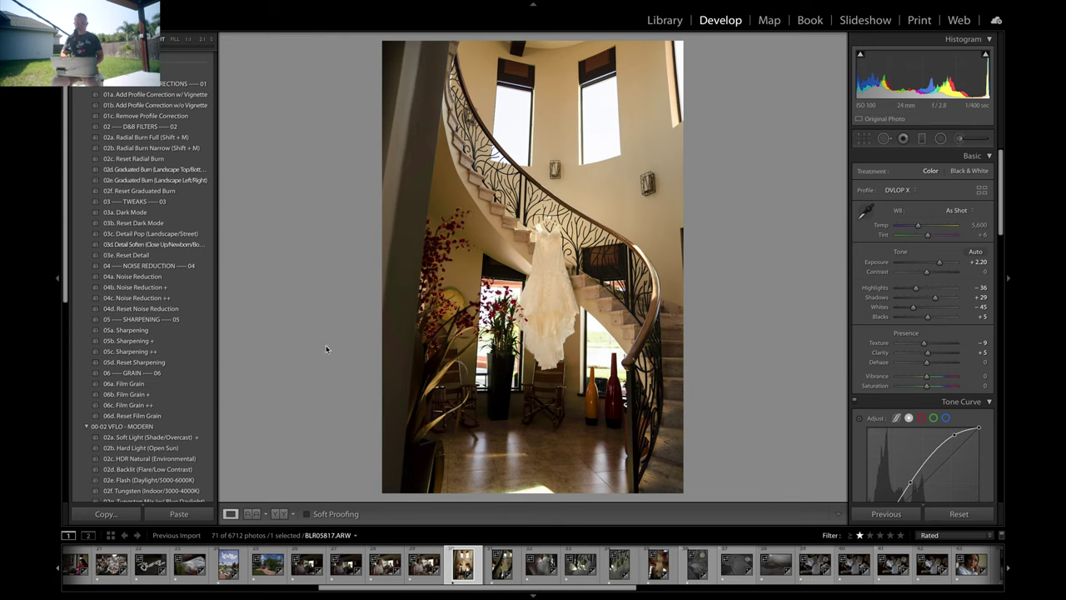
- Undo the radial filter changes and the Radial Burn Narrow preset on the staircase photo
mouse_move(125, 3)
key("super+z")
key("super+z")
key("super+z")
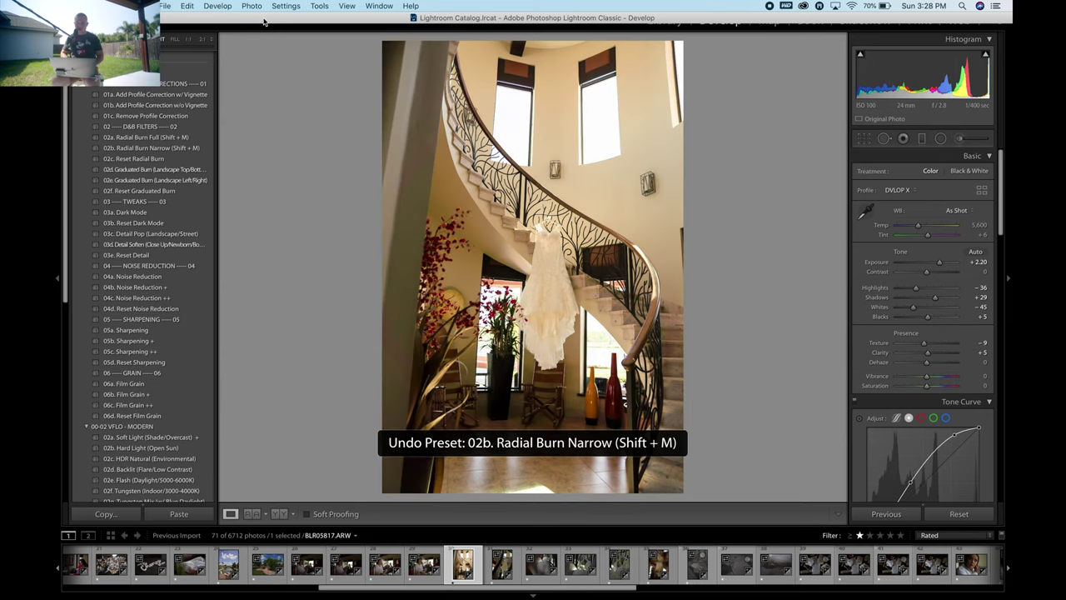
- Draw a Radial Filter with the Burn (Exposure -0.5) effect and feather 50, centered on the hanging wedding dress
left_click(885, 139)
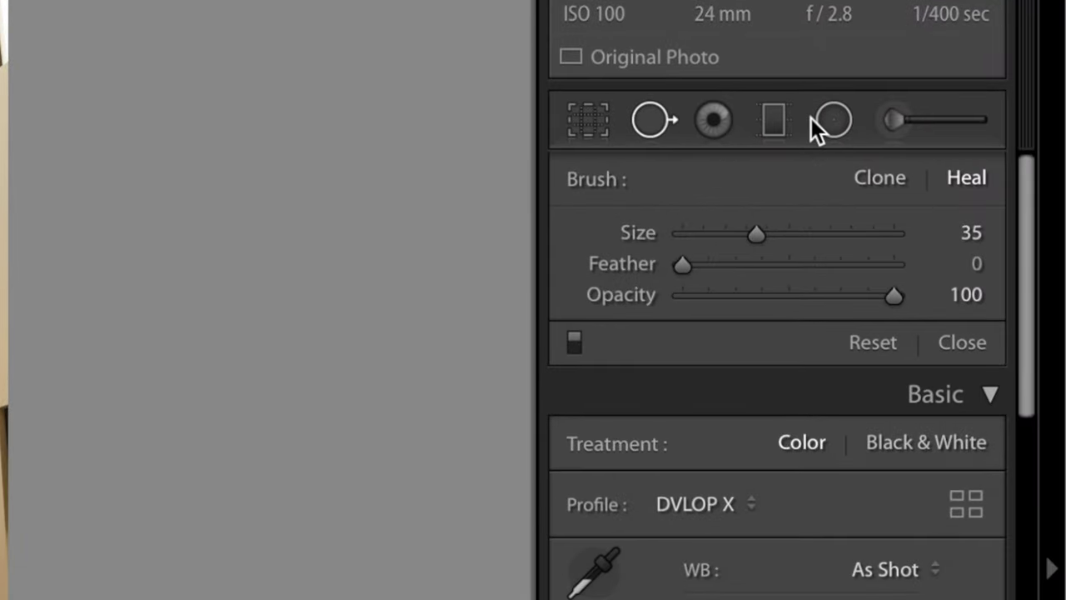
left_click(815, 120)
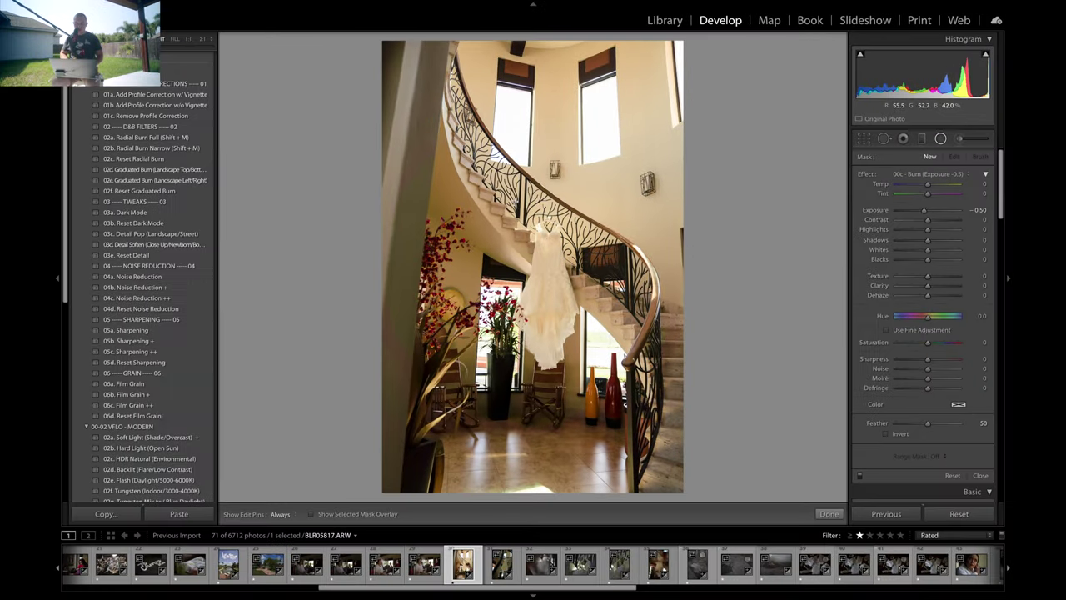
left_click_drag(5, 261, 152, 431)
left_click_drag(585, 284, 615, 306)
left_click_drag(515, 306, 514, 336)
left_click_drag(514, 202, 544, 278)
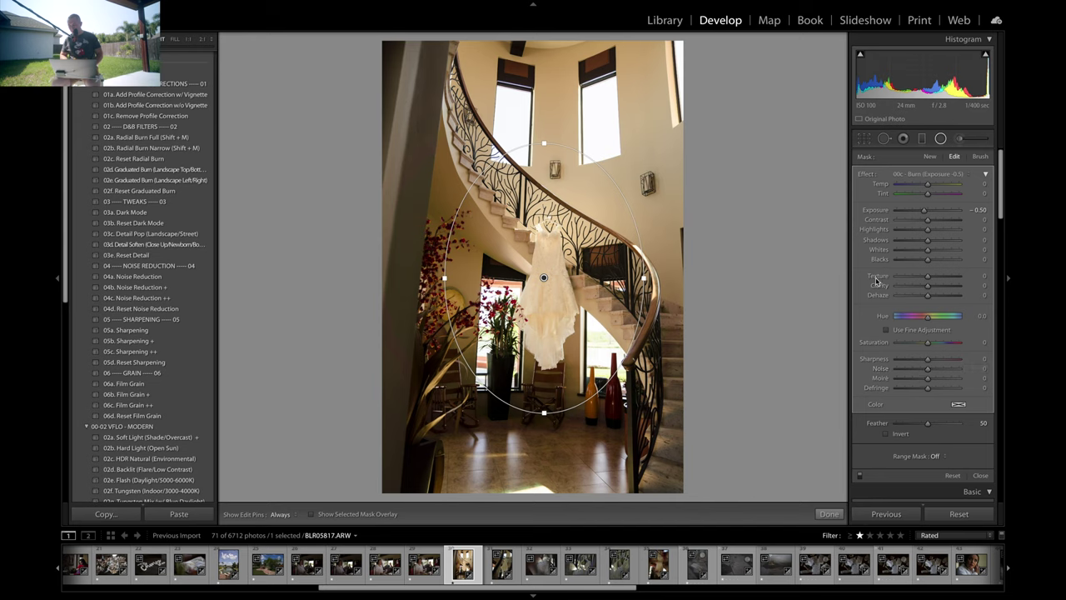
scroll(950, 317, "down", 3)
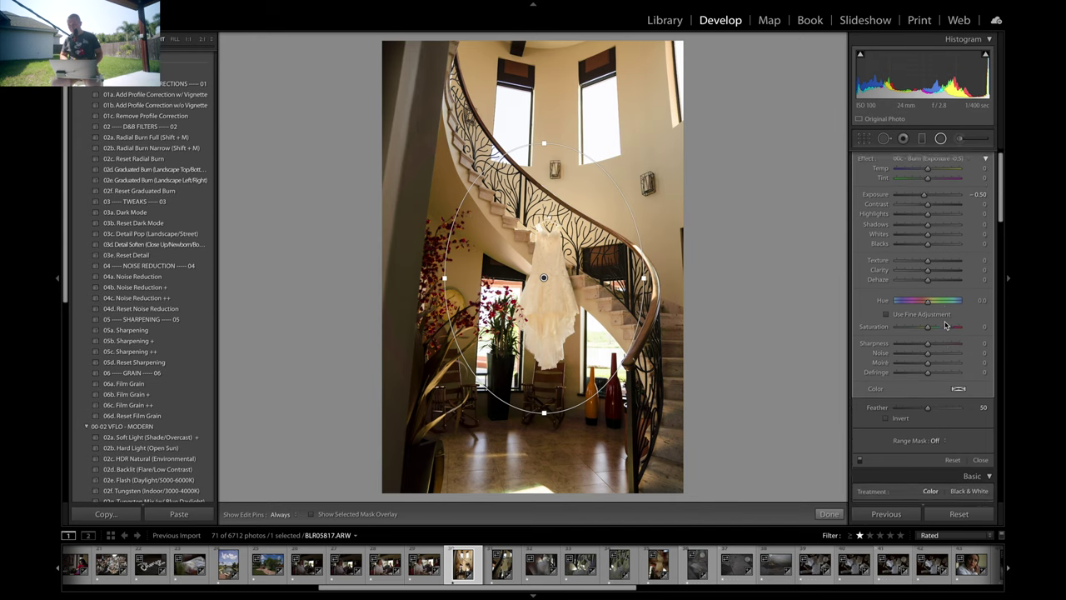
scroll(946, 324, "up", 3)
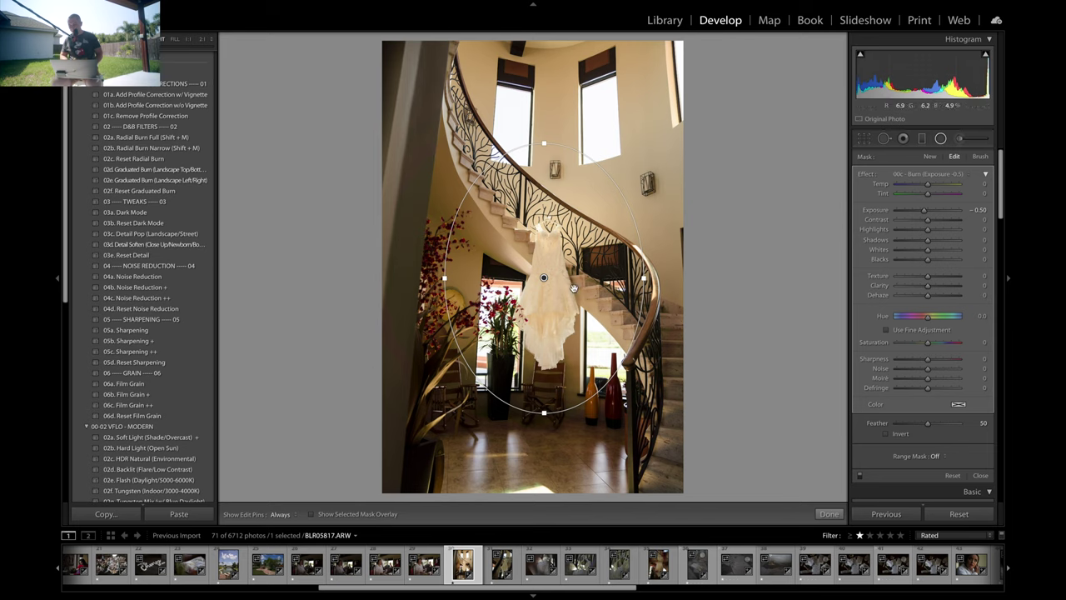
- Weaken the radial burn on the staircase dress photo to an exposure of -0.31, finish the filter, and check the photo full screen
key("alt")
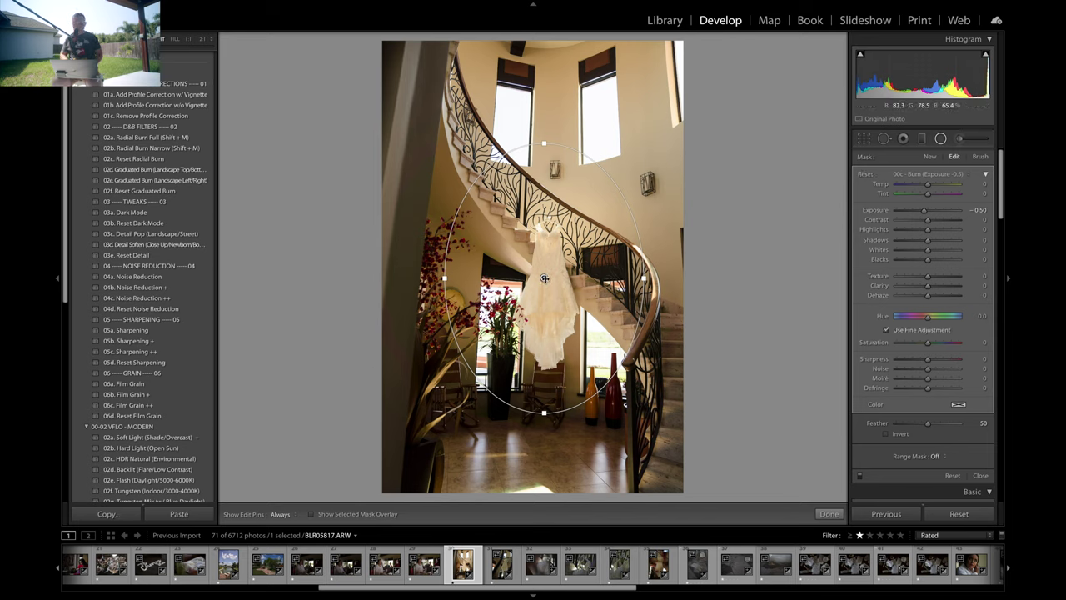
left_click_drag(540, 278, 553, 280)
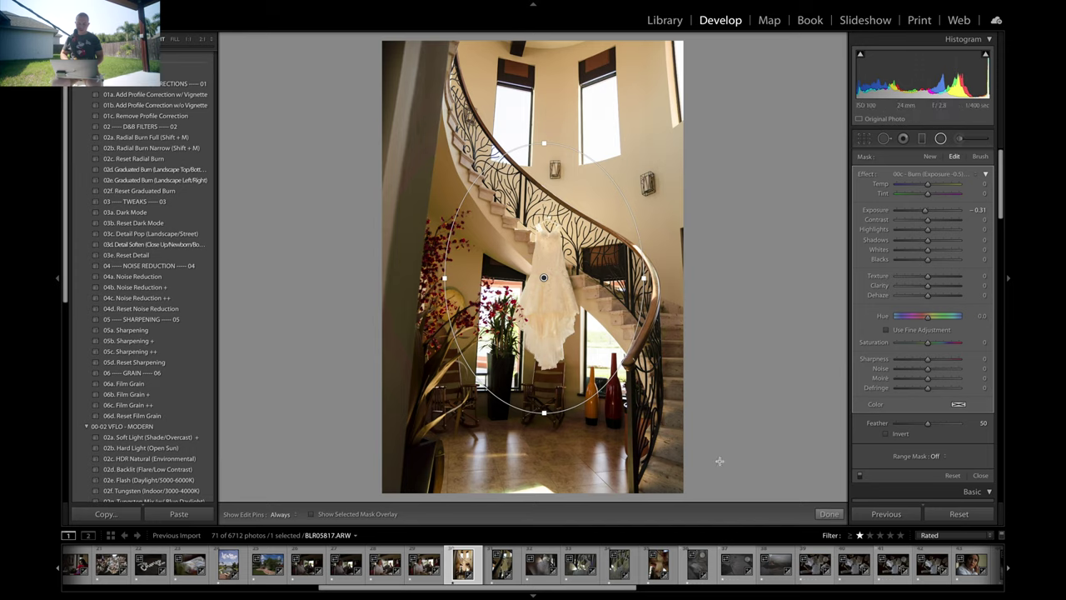
left_click(821, 514)
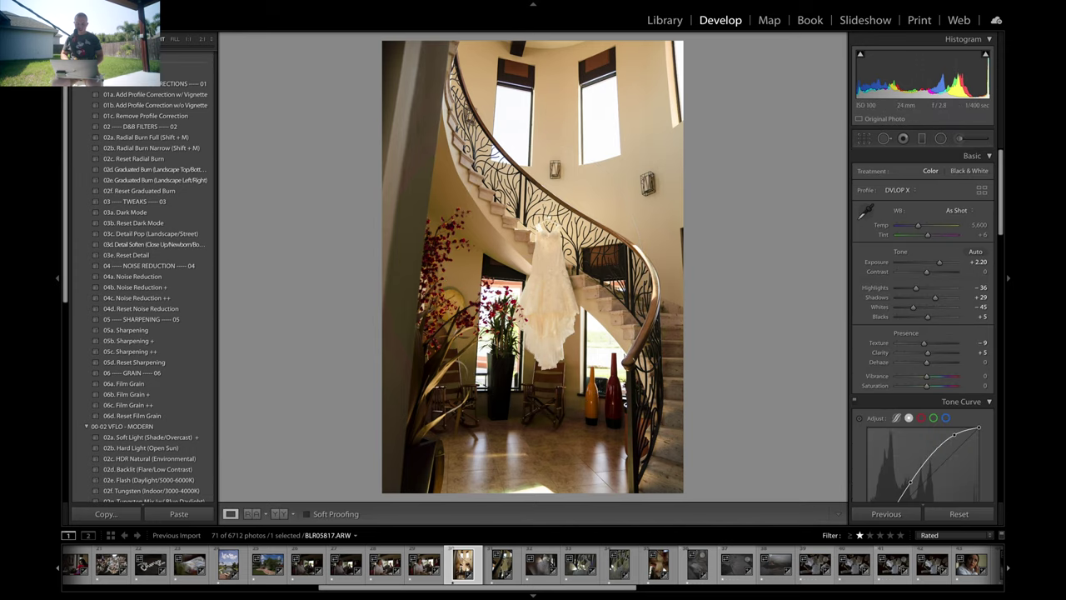
key("f")
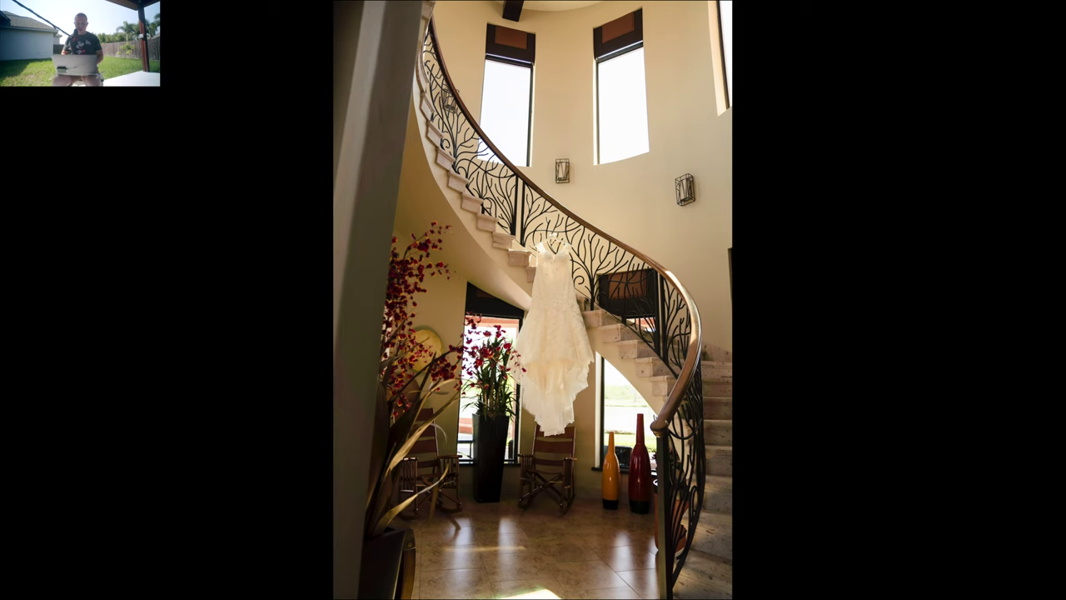
key("f")
- Select the staircase dress photo with the five photos that follow it and sync its settings to all of them
key("Right")
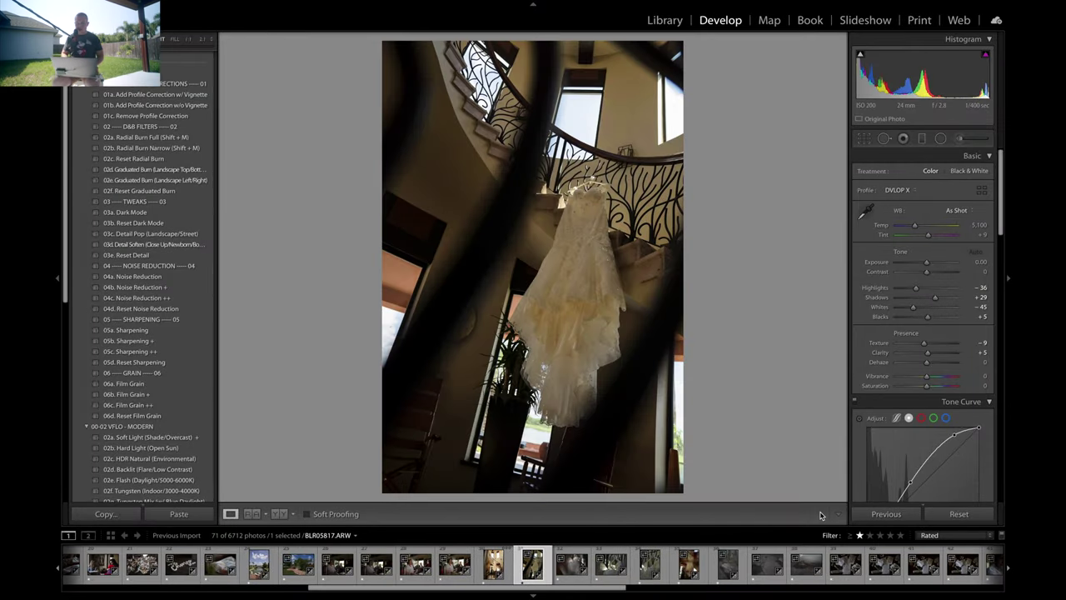
key("Left")
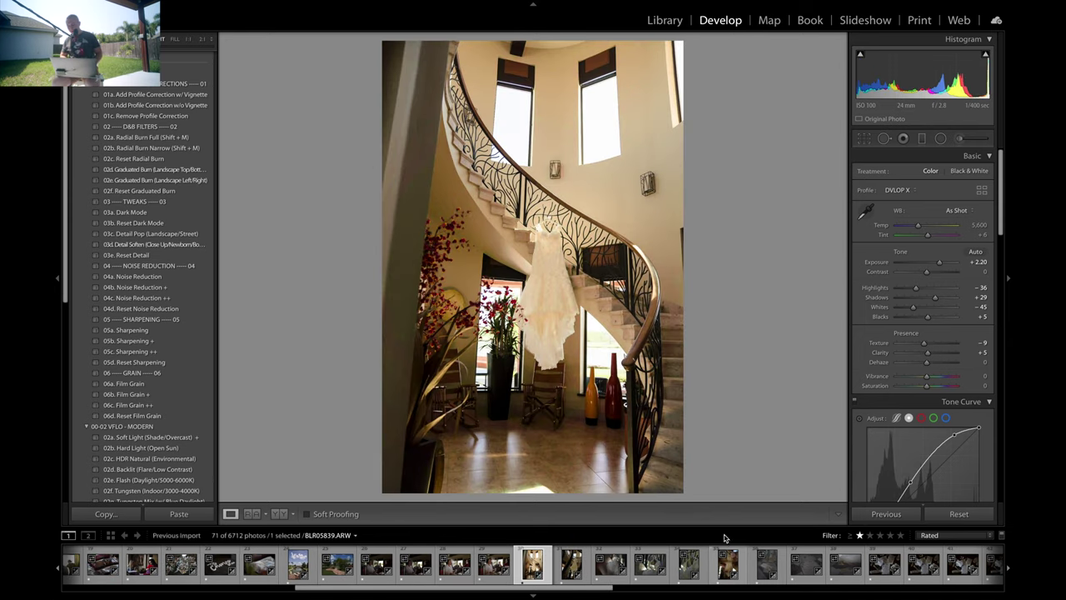
left_click(727, 564, "shift")
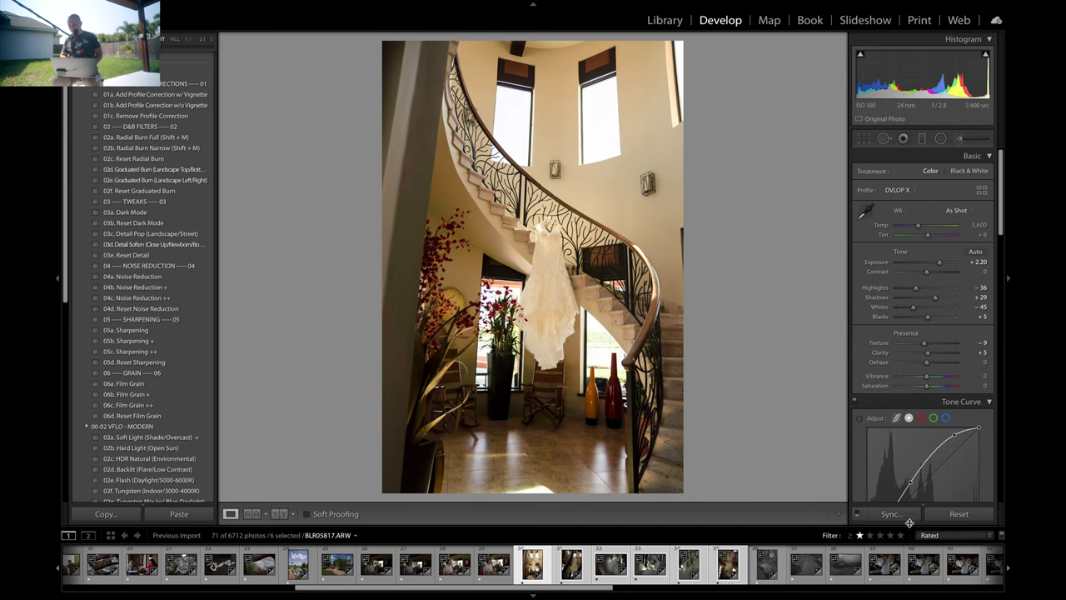
left_click(889, 514)
key("Return")
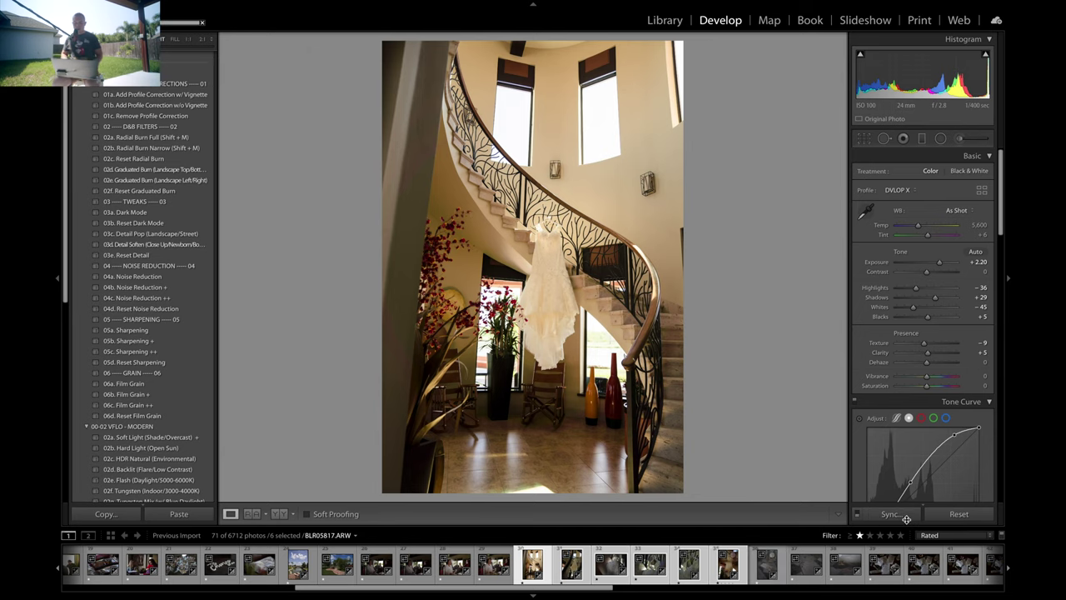
- Set the exposure of the dress photo shot through the railing to +1.80
key("Right")
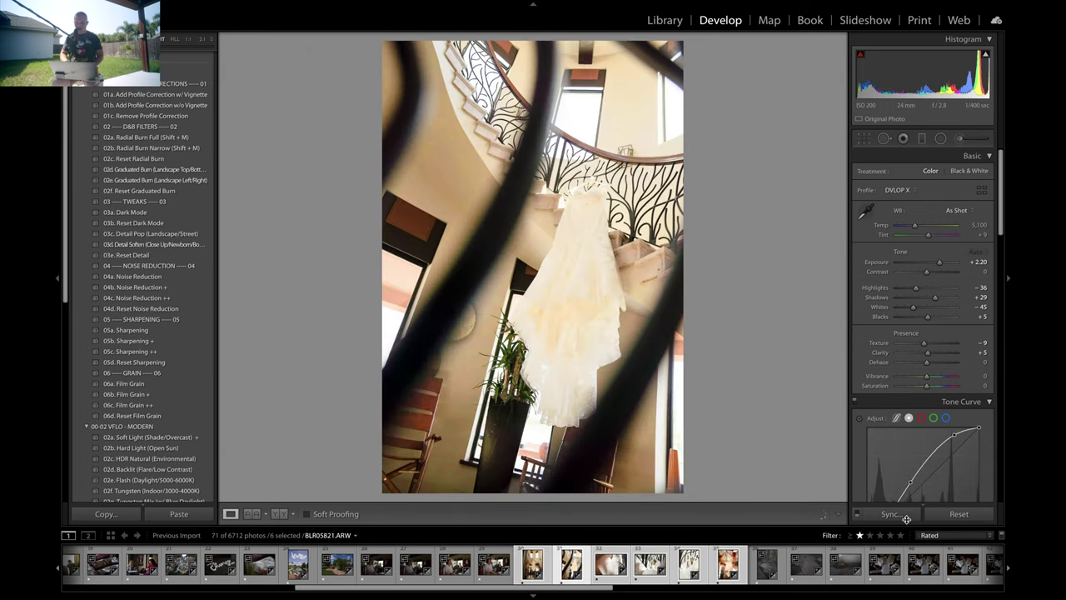
key("period")
key("minus")
key("minus")
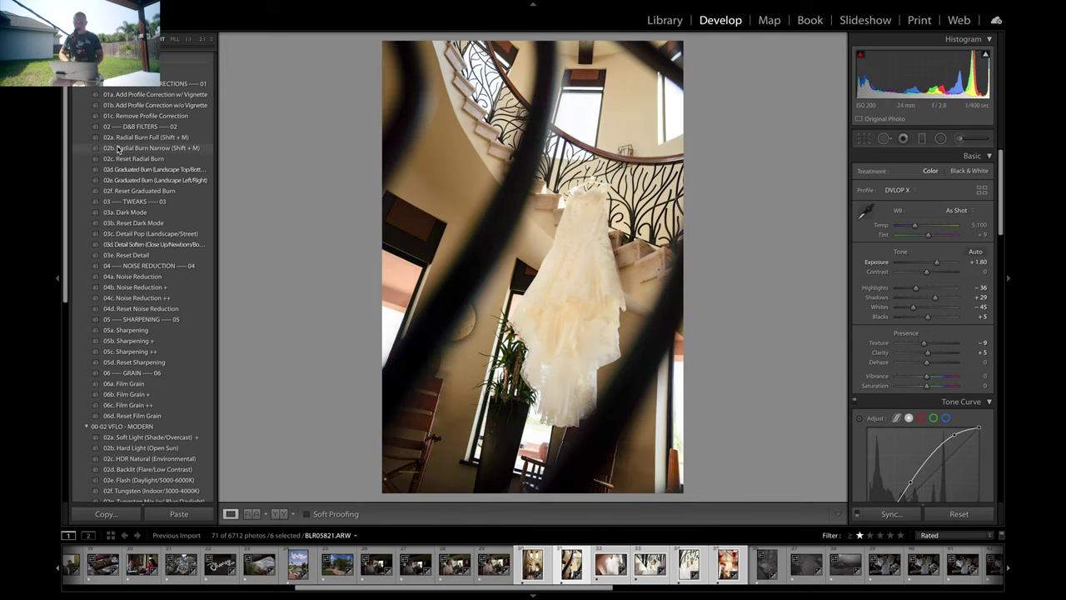
- Apply the 02b. Radial Burn Narrow preset, center its radial filter on the hanging dress, and set the photo's exposure to +1.70
left_click(122, 148)
key("shift+m")
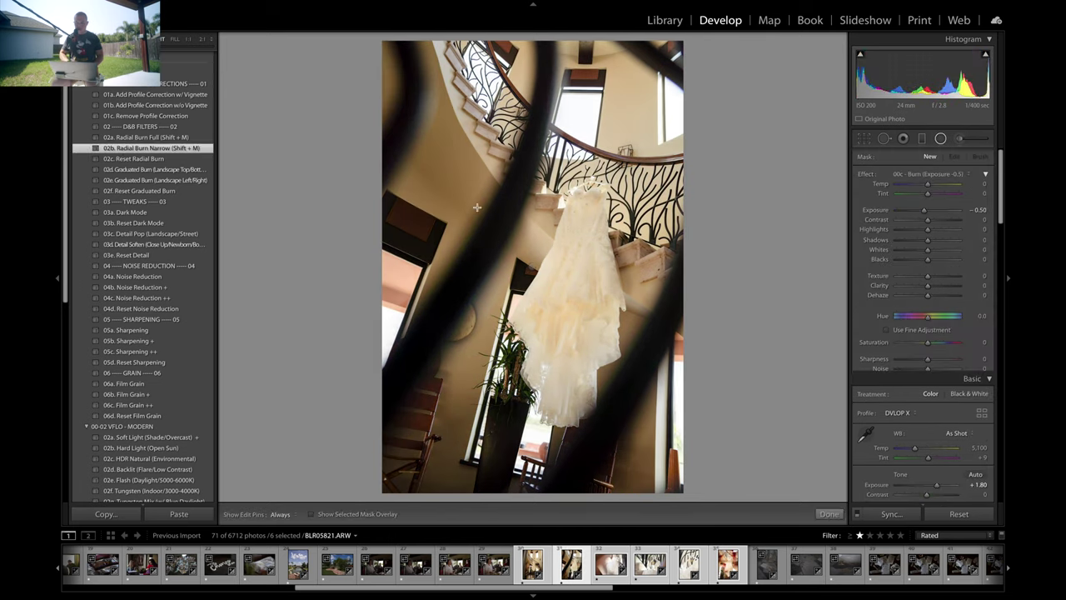
left_click_drag(531, 267, 578, 274)
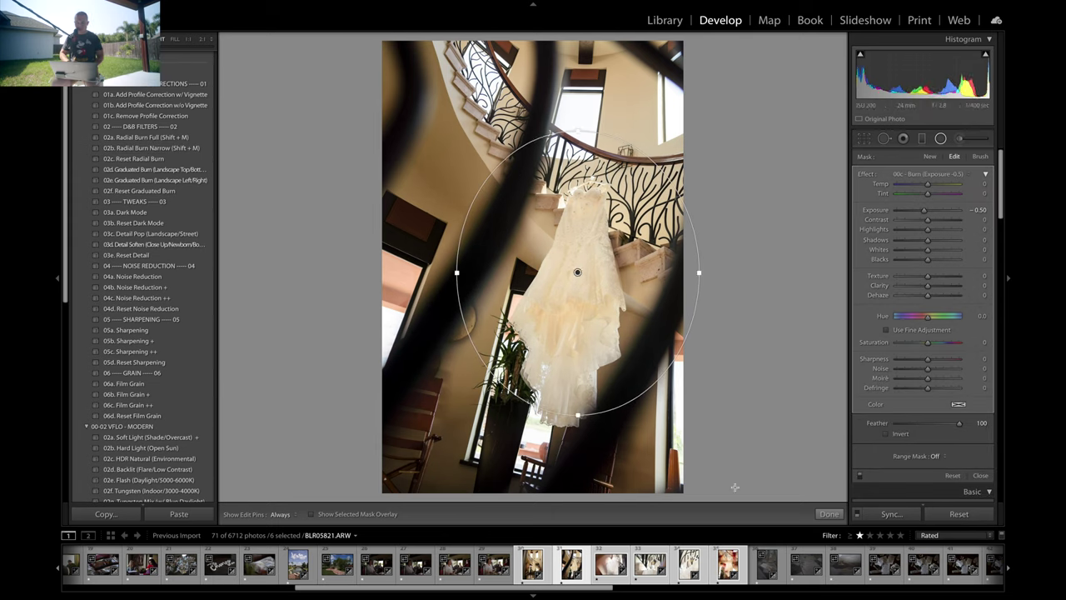
left_click(828, 514)
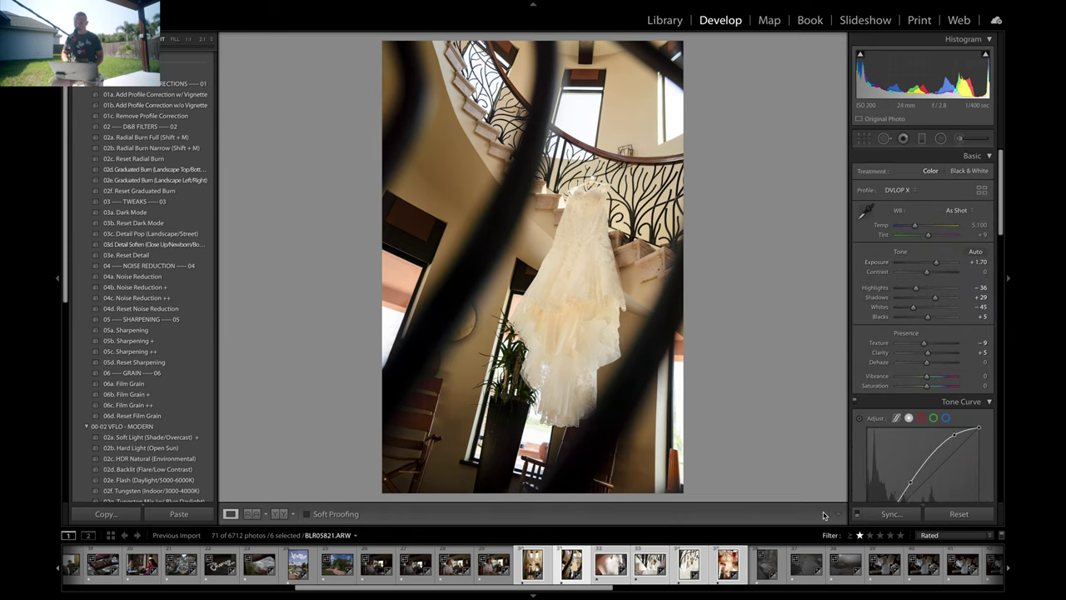
- Look through the portraits of the bride in her white robe putting on her earrings, checking their exposure
key("Right")
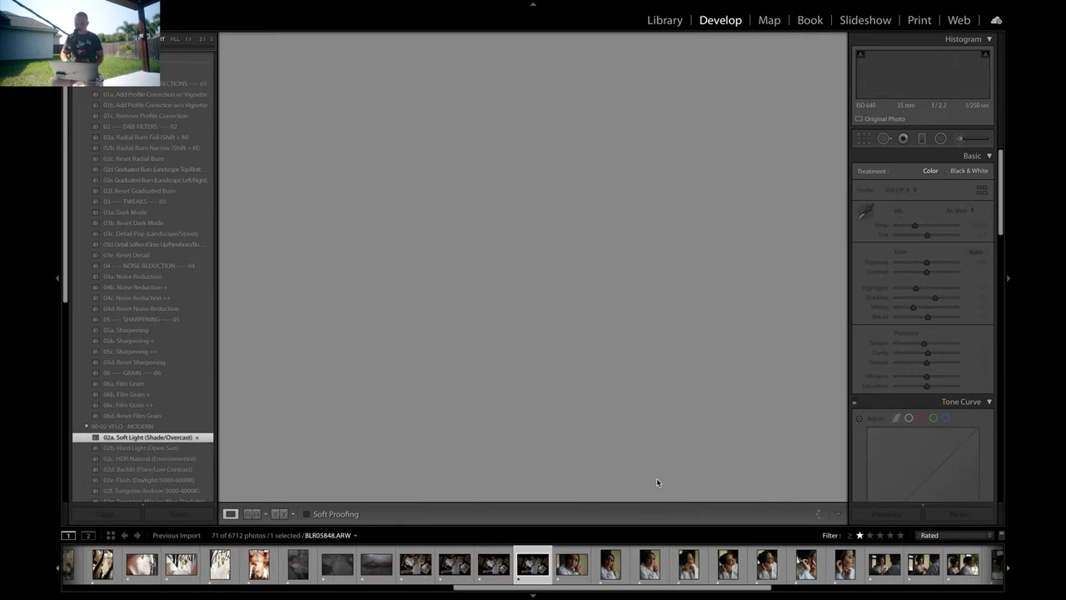
key("Right")
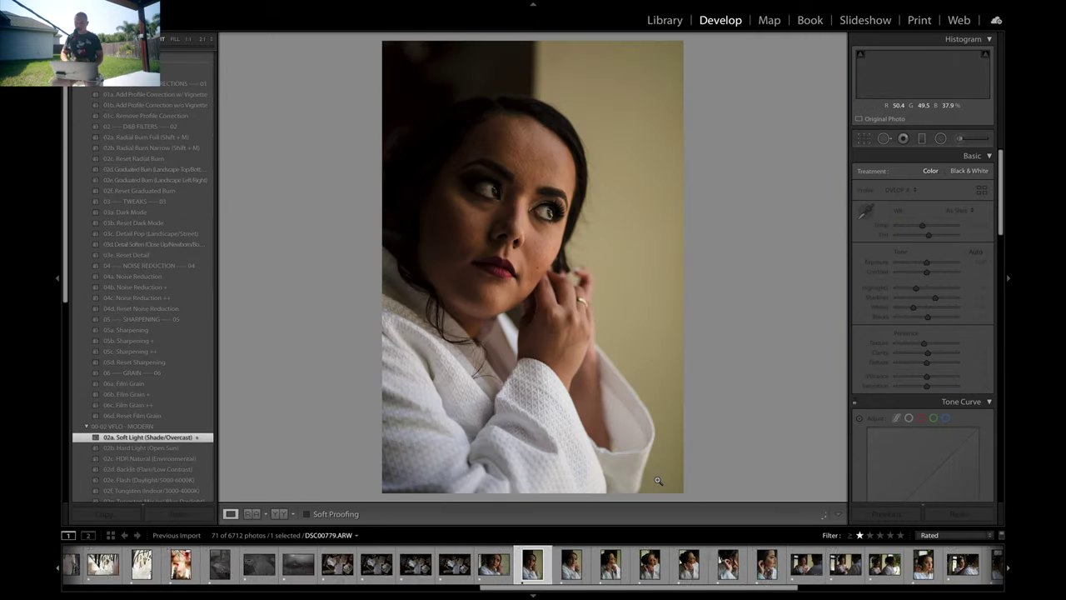
key("Right")
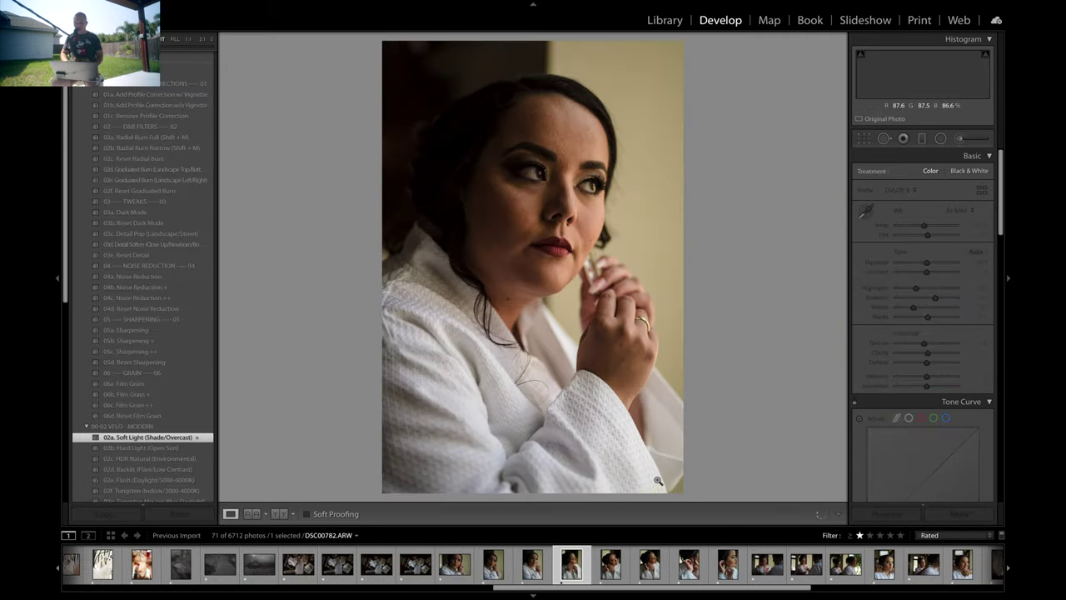
key("Right")
key("Right")
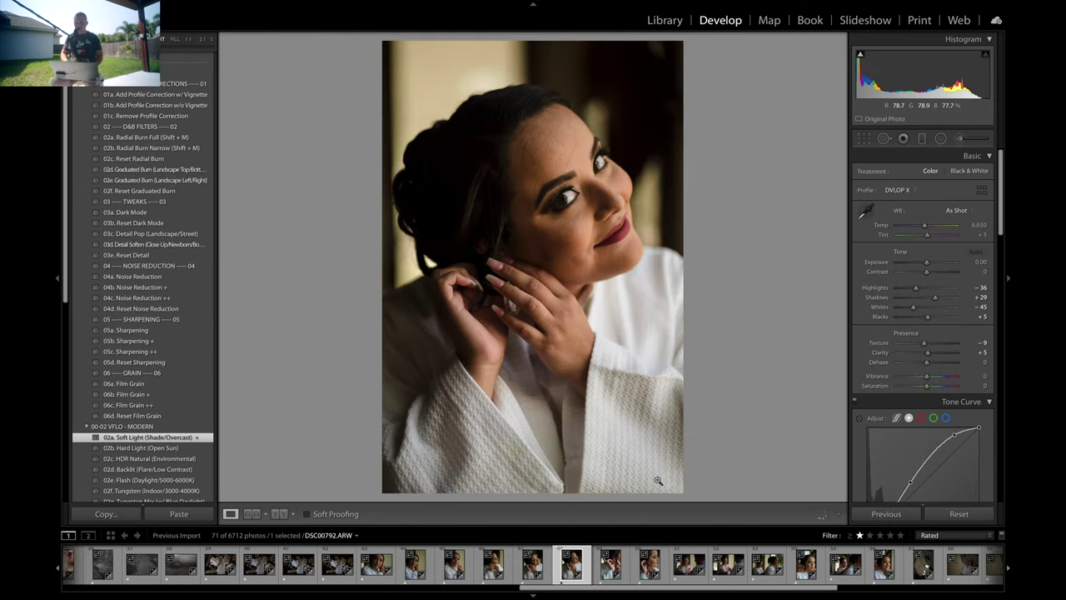
key("Right")
key("Right")
key("Right")
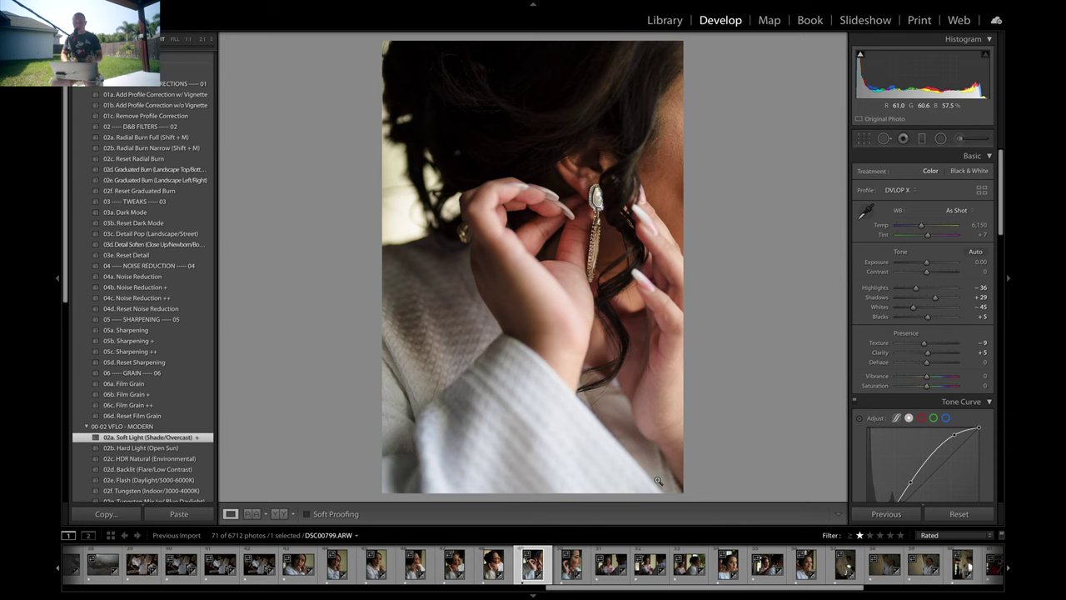
key("Right")
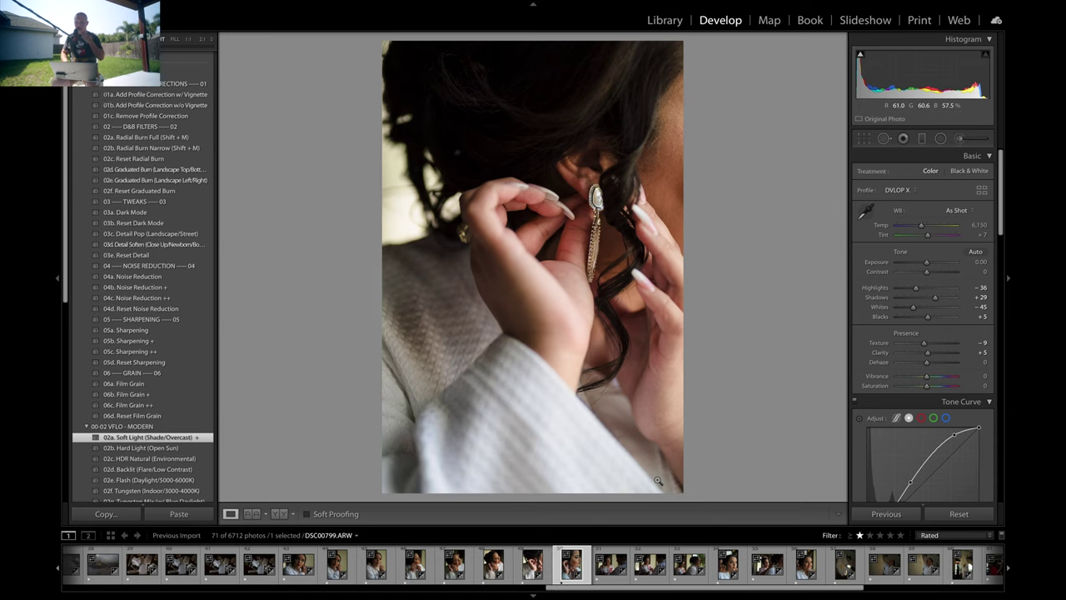
key("Right")
key("Right")
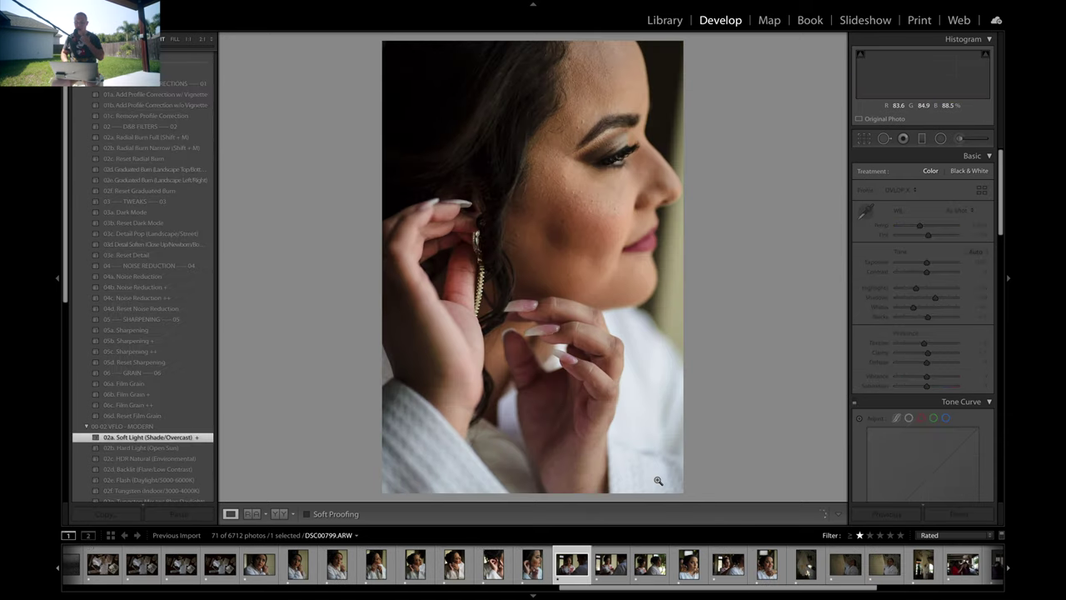
- Set the exposure of the photo of the woman in the floral blouse holding jewelry to +0.40
key("Left")
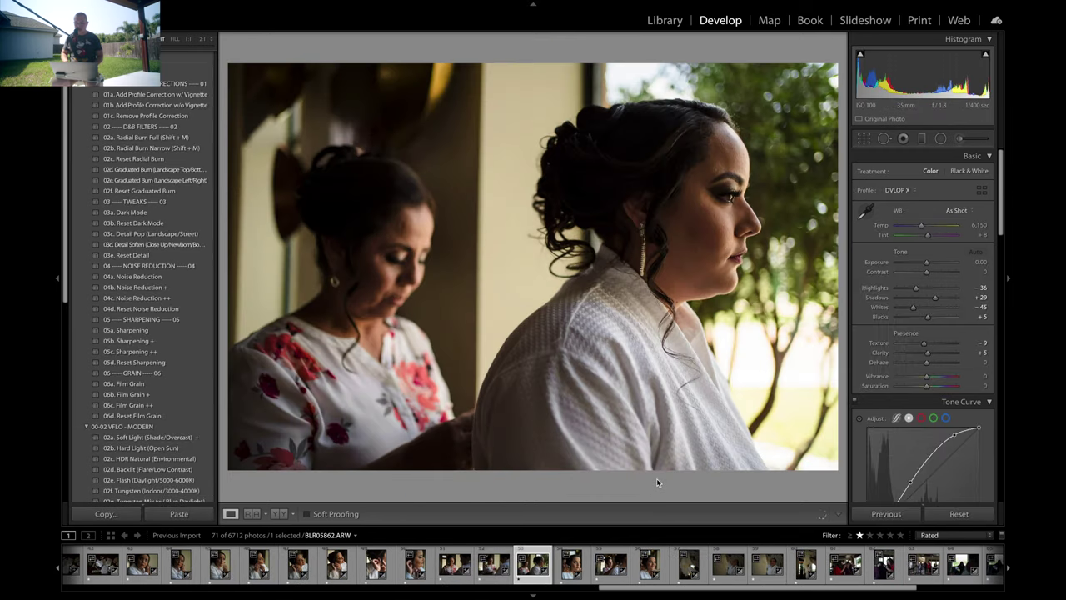
key("Right")
key("equal")
key("equal")
key("equal")
key("equal")
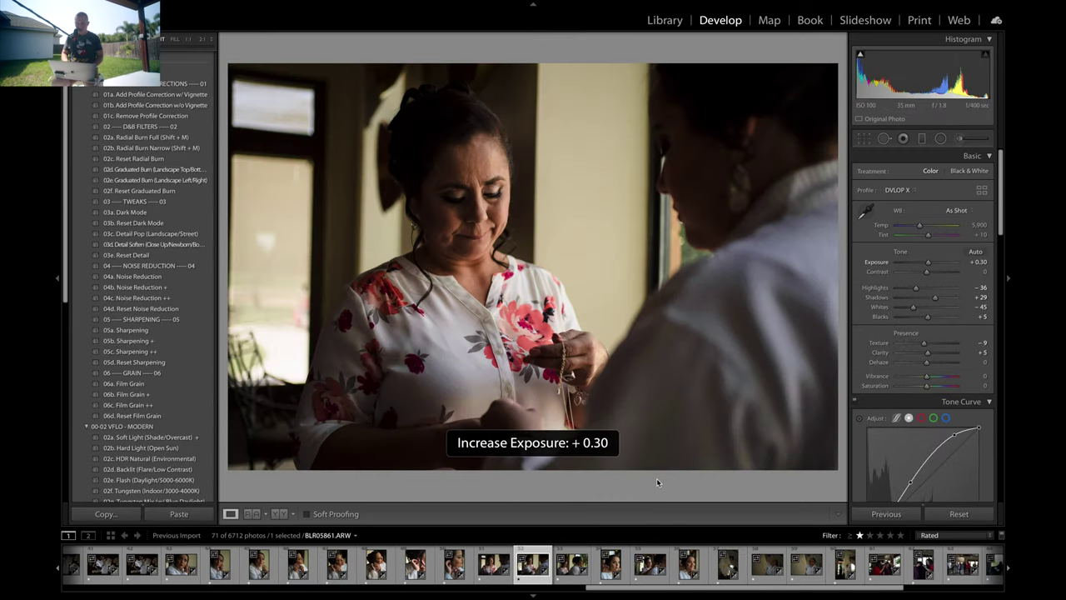
key("equal")
key("minus")
key("minus")
key("equal")
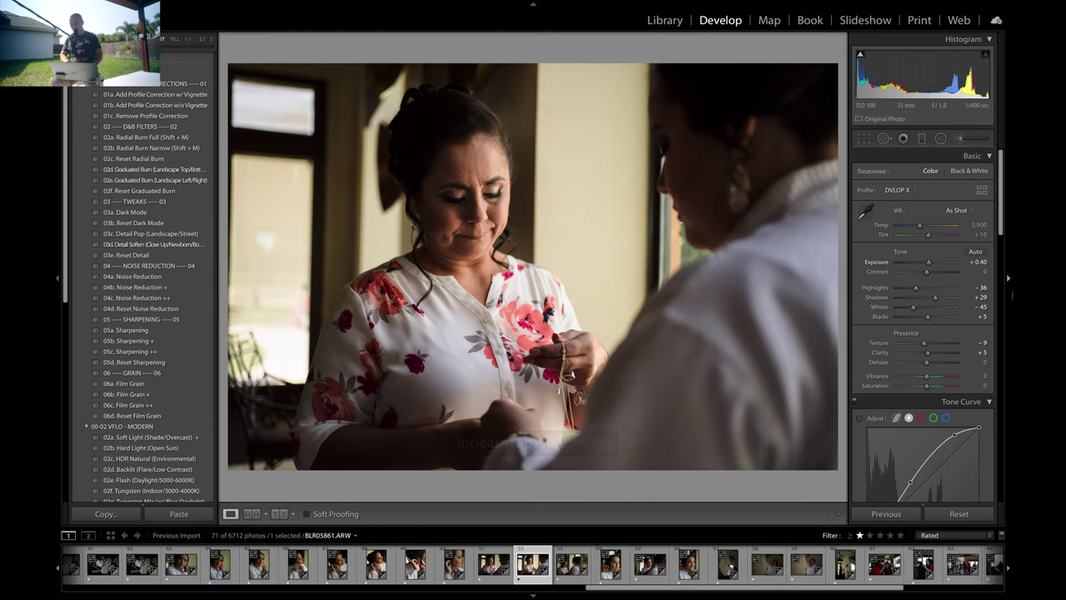
- Draw Burn (Exposure -0.5) graduated filters inward from all four edges of the floral-blouse photo, then check it full screen
left_click(923, 140)
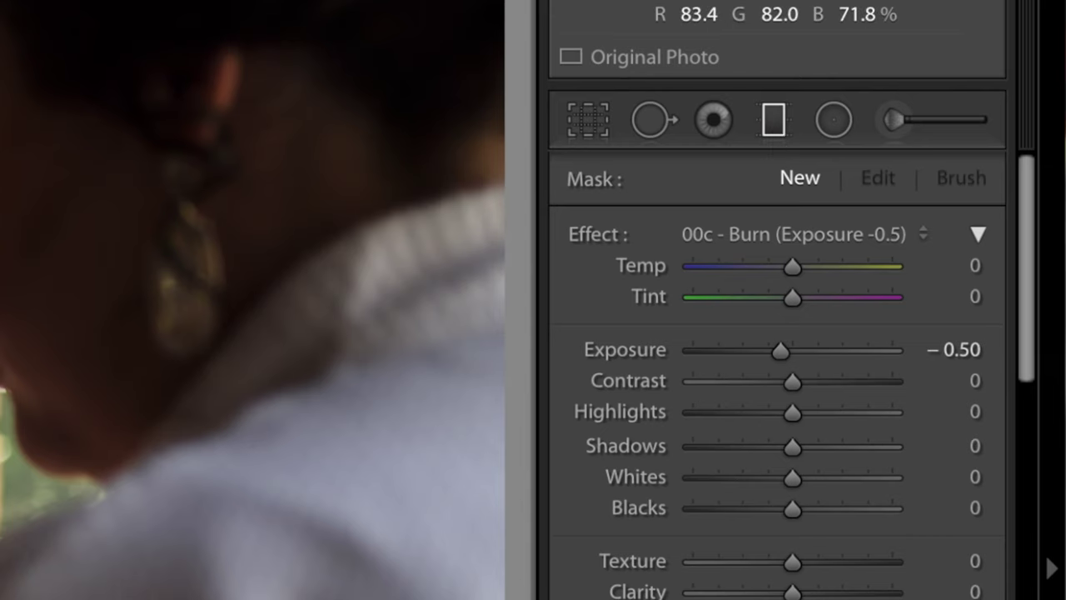
left_click(839, 238)
left_click(839, 239)
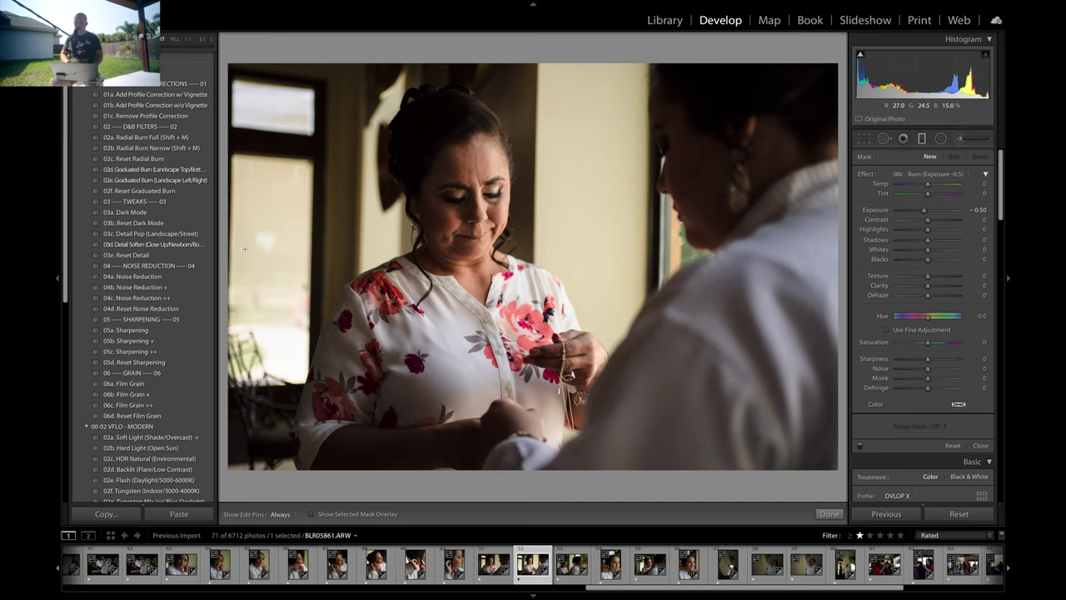
left_click_drag(223, 240, 520, 237)
left_click_drag(552, 56, 559, 205)
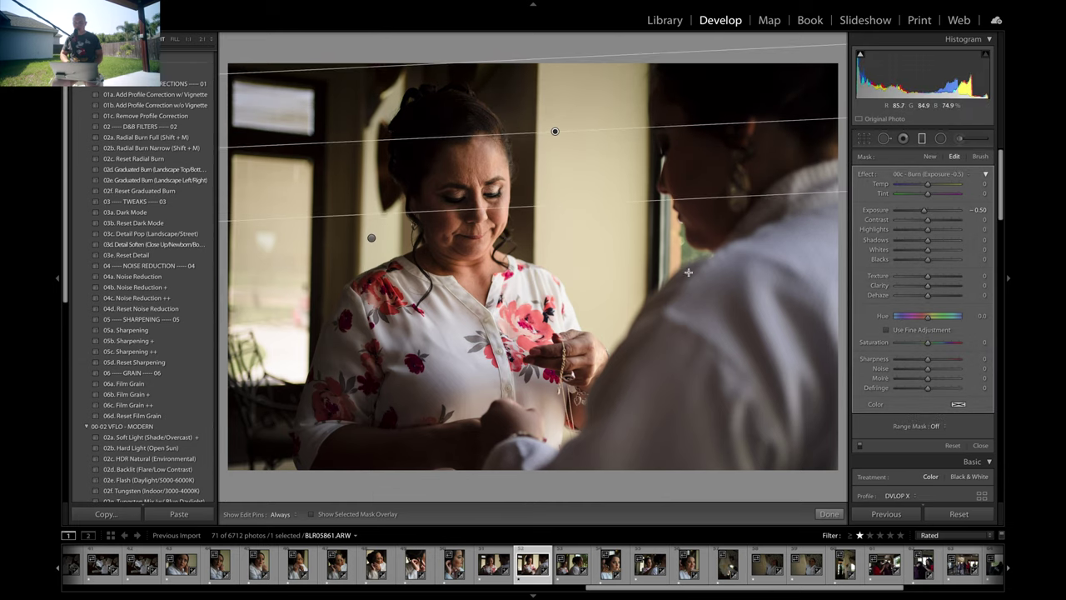
left_click_drag(842, 281, 272, 275)
left_click_drag(504, 478, 509, 193)
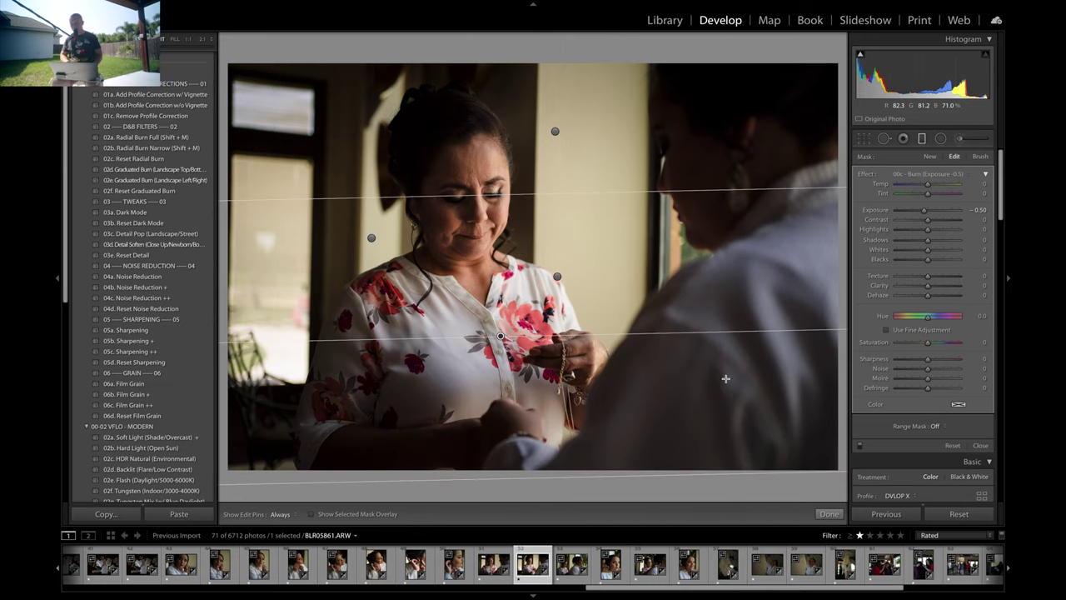
left_click(829, 514)
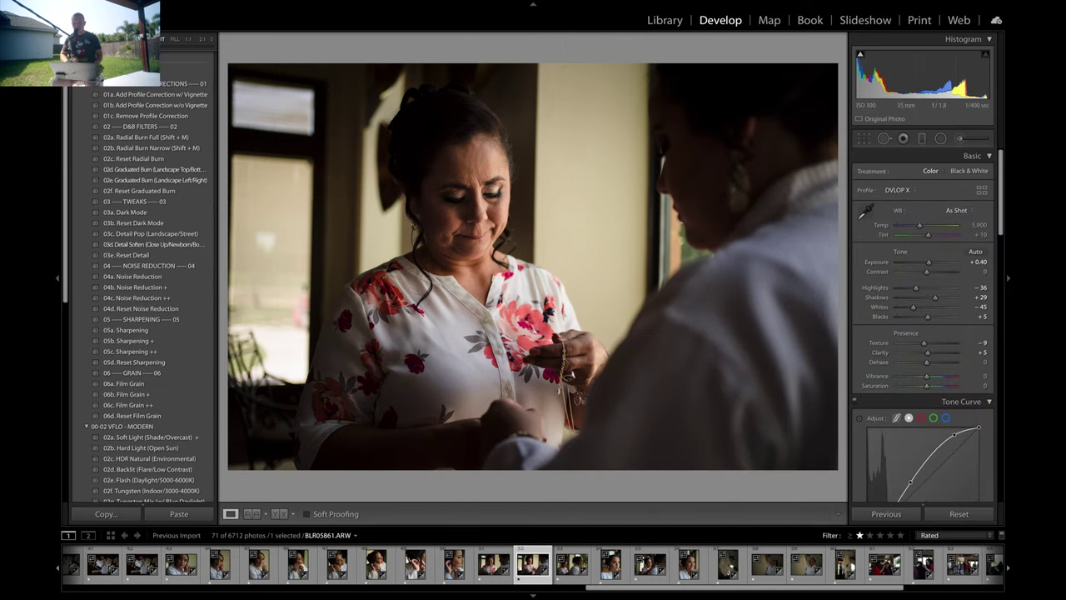
key("f")
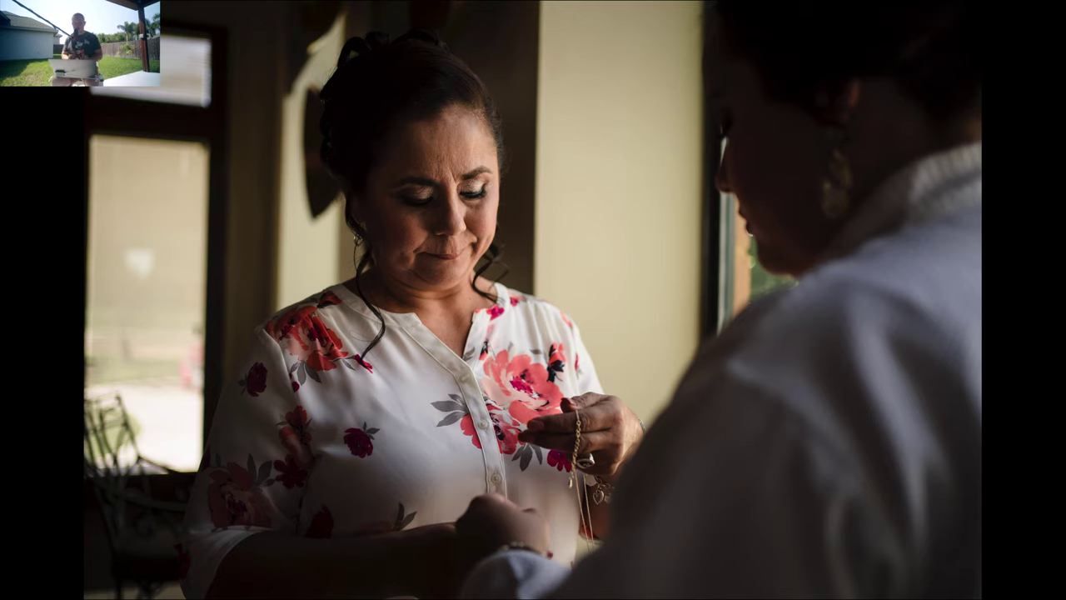
key("Escape")
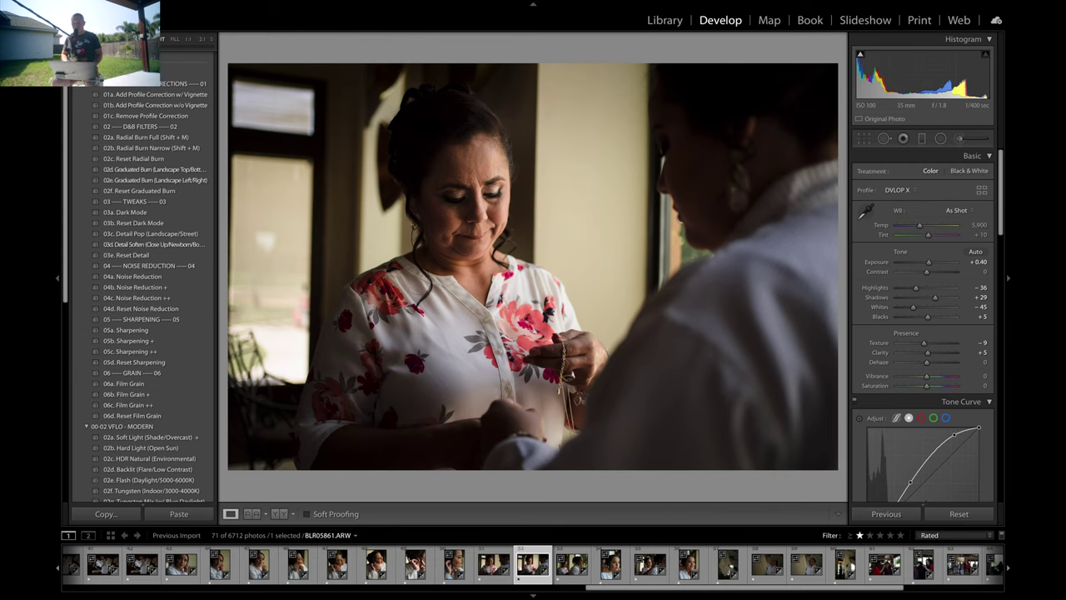
- Go to the bride's close-up portrait with hands at her neck, DSC00807.ARW, and set its exposure to -0.20
key("Right")
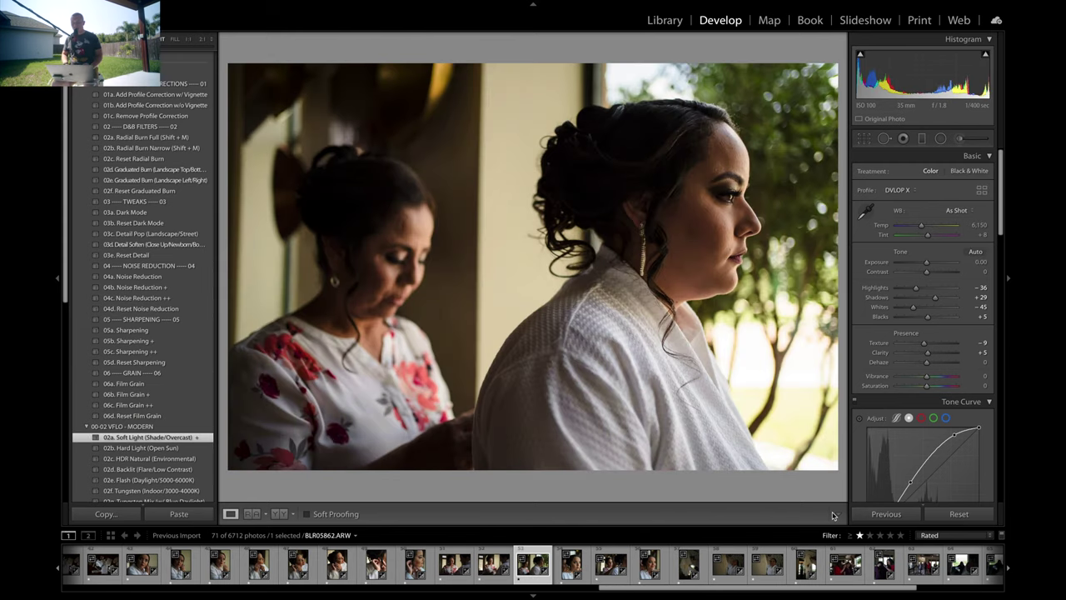
key("Right")
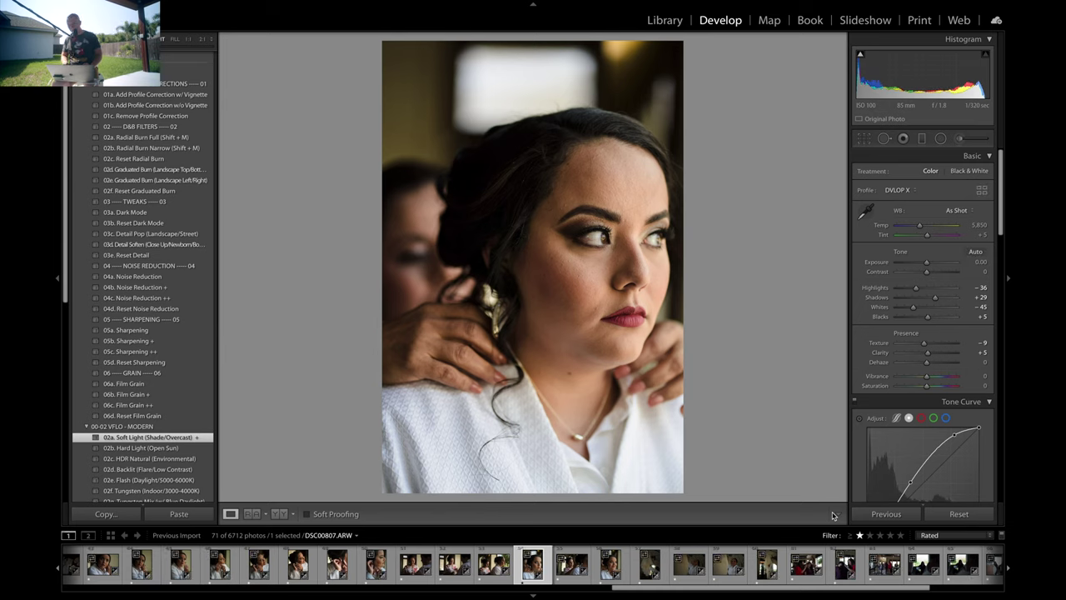
key("minus")
key("minus")
key("equal")
key("equal")
key("equal")
key("minus")
key("minus")
key("minus")
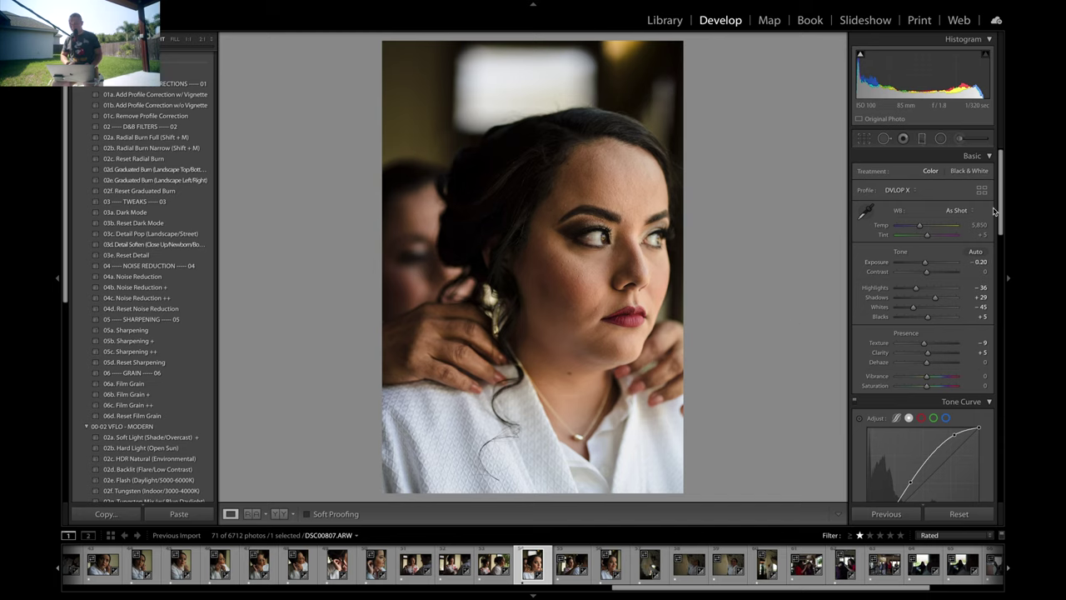
- Draw Burn (Exposure -0.5) graduated filters from the portrait's bottom, left and top edges, then check it full screen
left_click(922, 139)
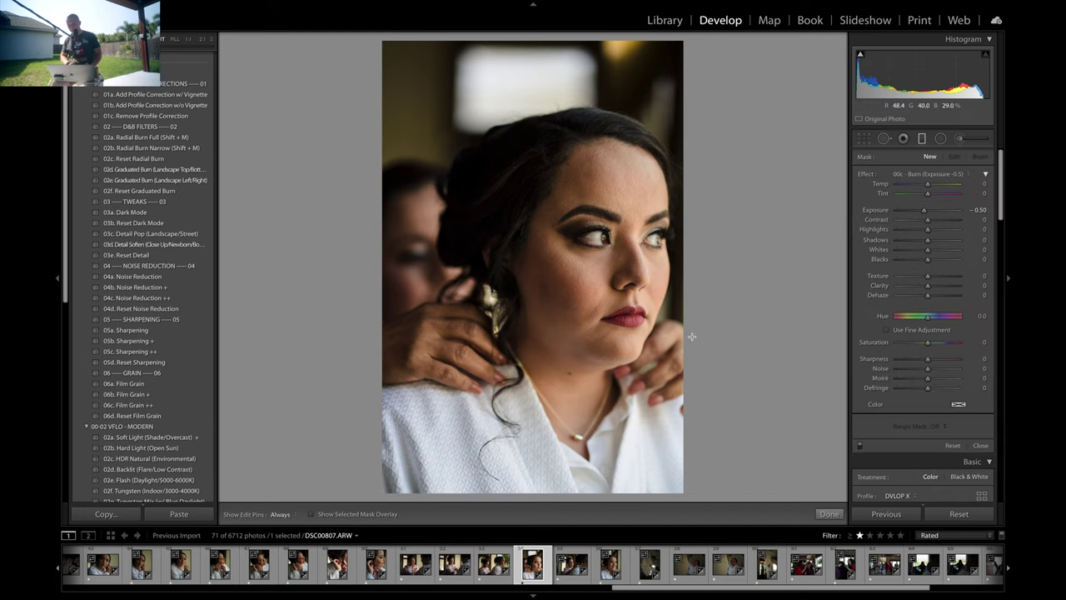
left_click_drag(542, 498, 543, 275)
left_click_drag(379, 222, 578, 220)
left_click_drag(551, 43, 551, 182)
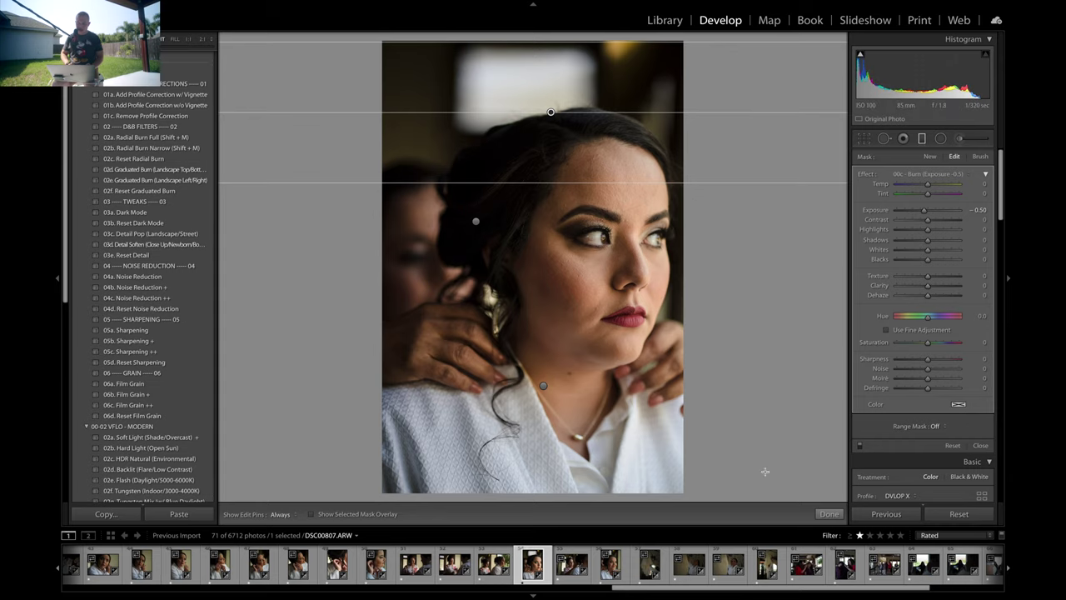
left_click(829, 514)
key("f")
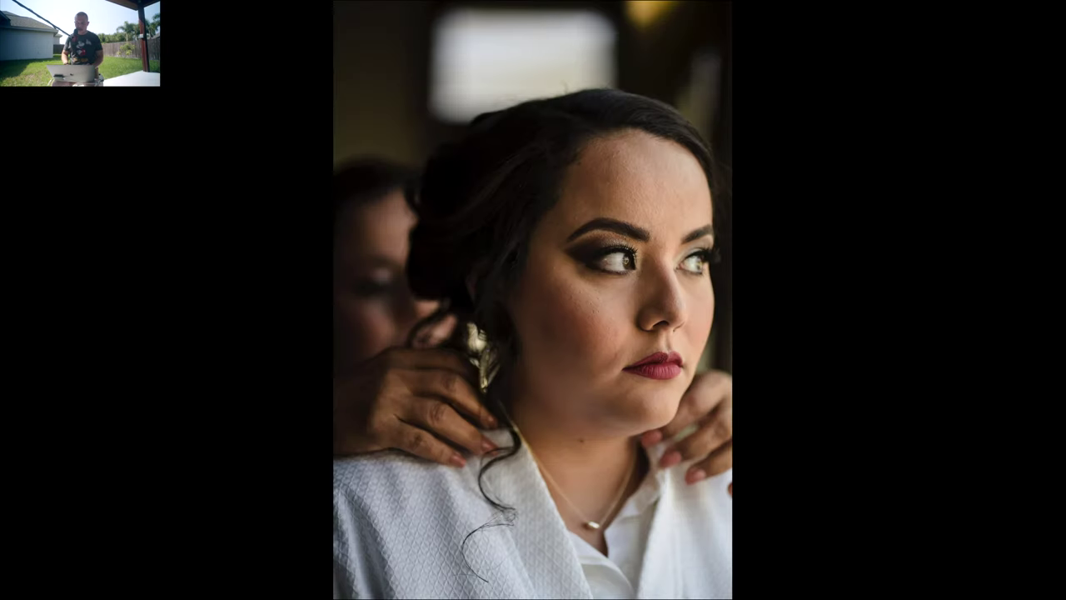
key("f")
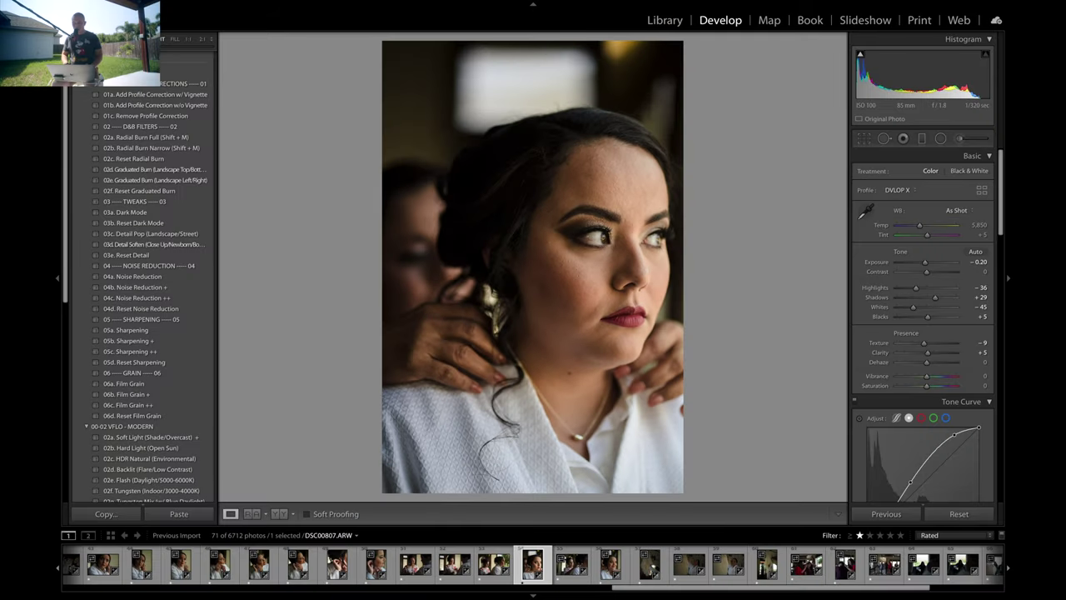
- Go past the necklace-fastening photo to the portrait of the smiling bride with a hand resting on her chest
key("Right")
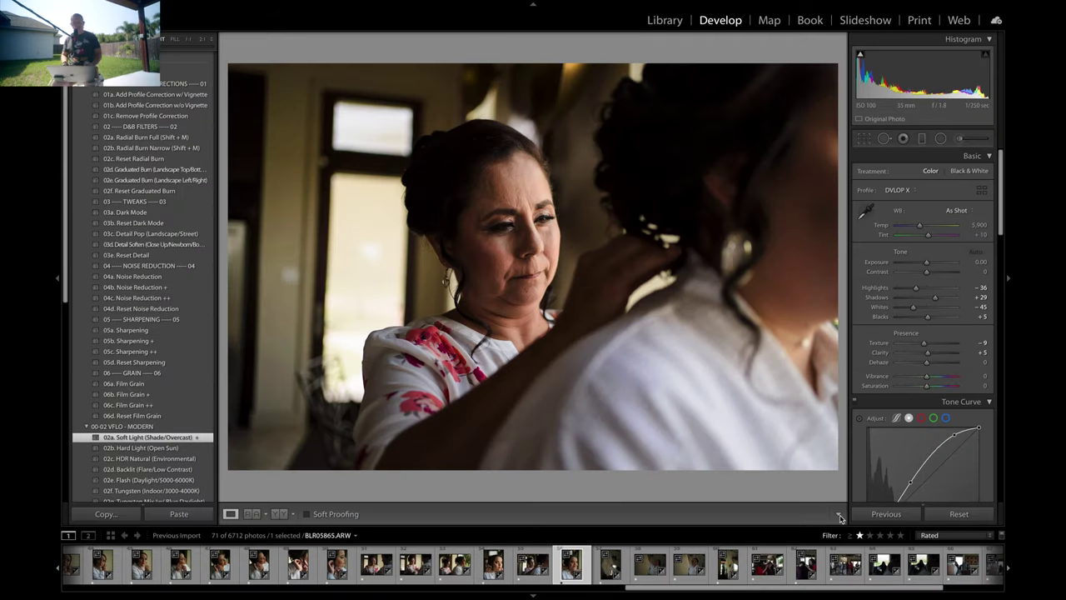
key("Right")
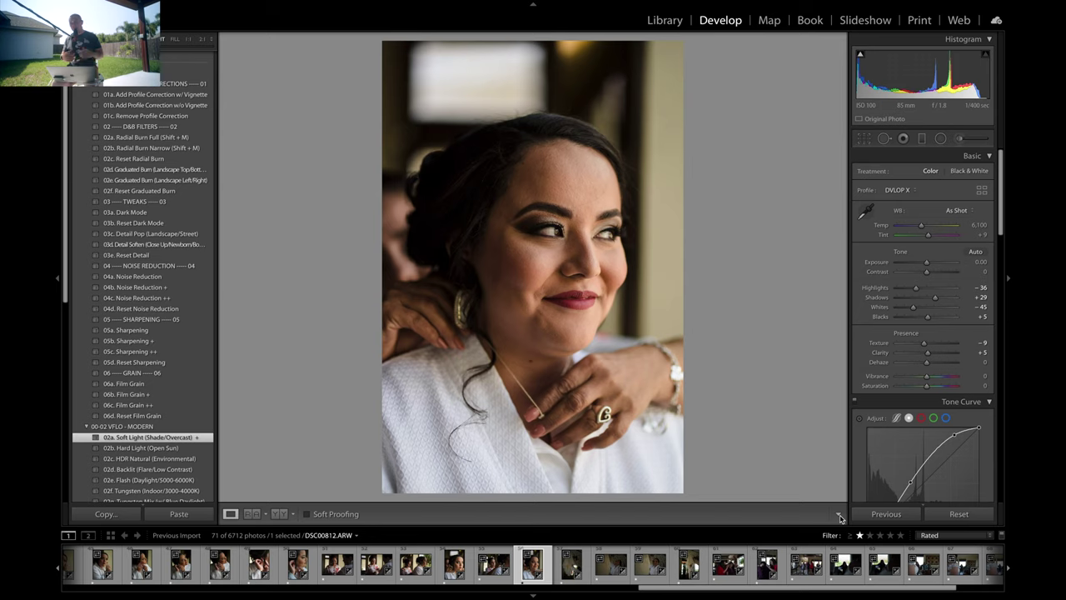